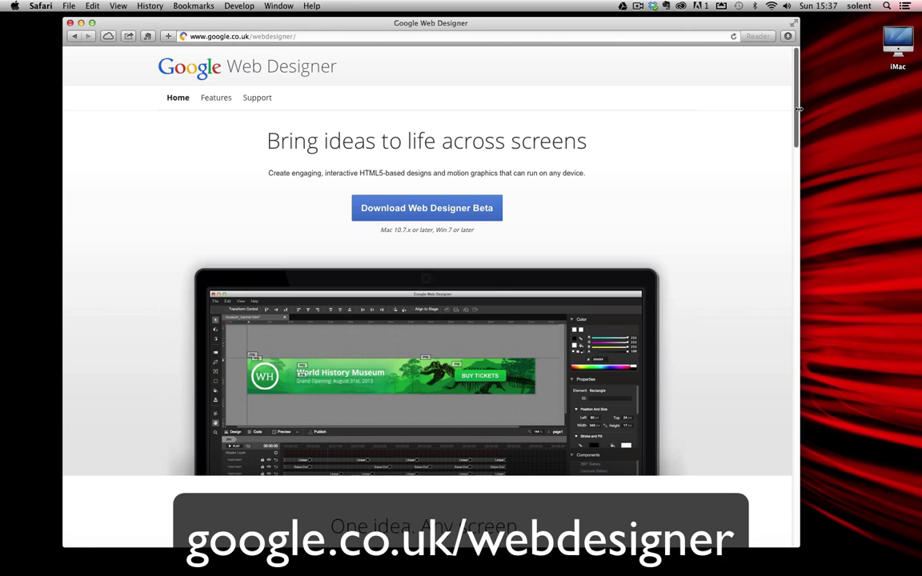
# Download Google Web Designer Beta, agreeing to the Google Terms of Service.
pyautogui.moveTo(798, 108); pyautogui.dragTo(769, 88)
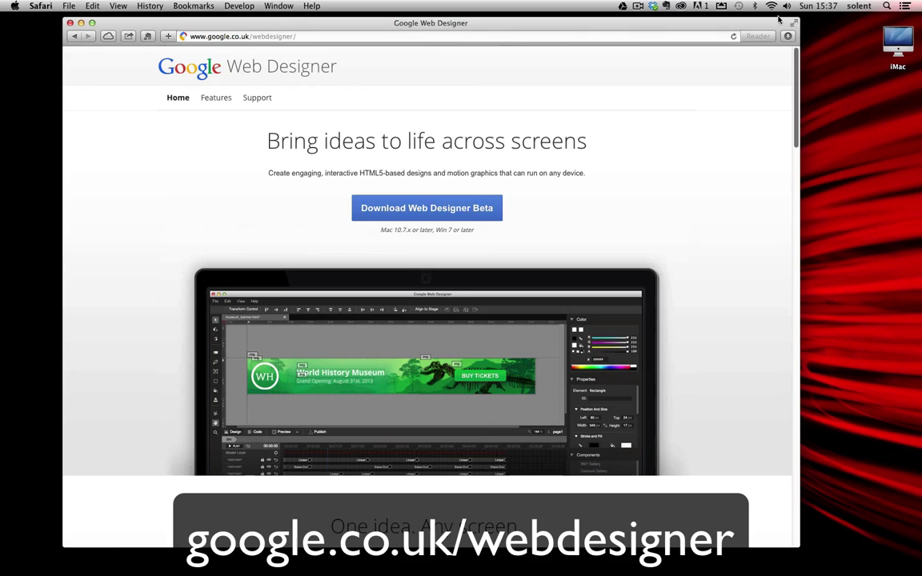
pyautogui.click(484, 212)
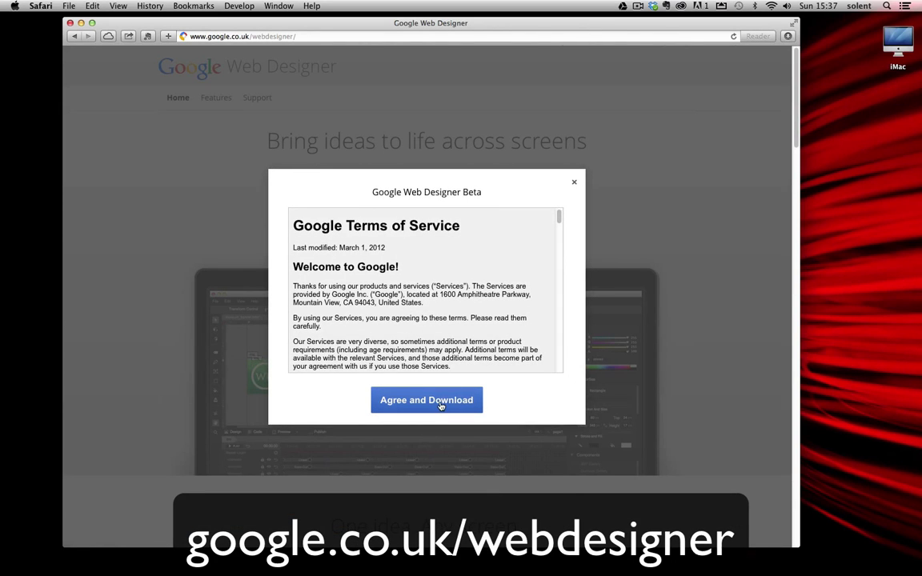
pyautogui.click(439, 405)
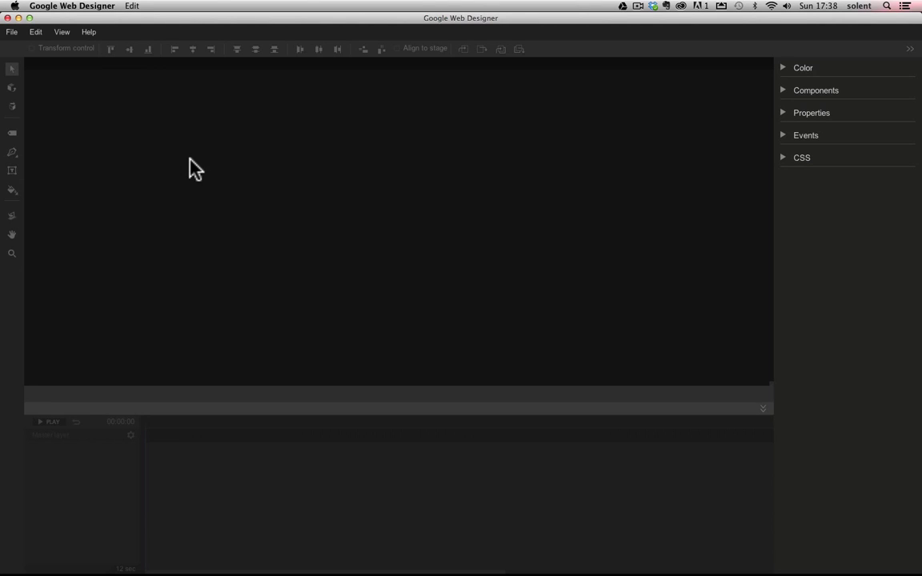
# Start a new Google Ads banner file for DoubleClick Studio Rich Media with dimensions of 300 x 600.
pyautogui.click(12, 33)
pyautogui.click(17, 46)
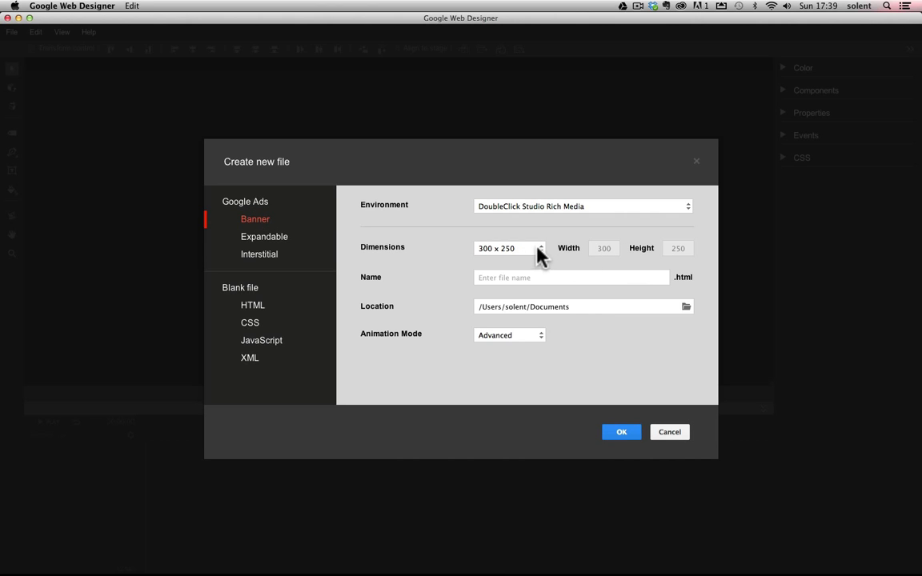
pyautogui.click(687, 202)
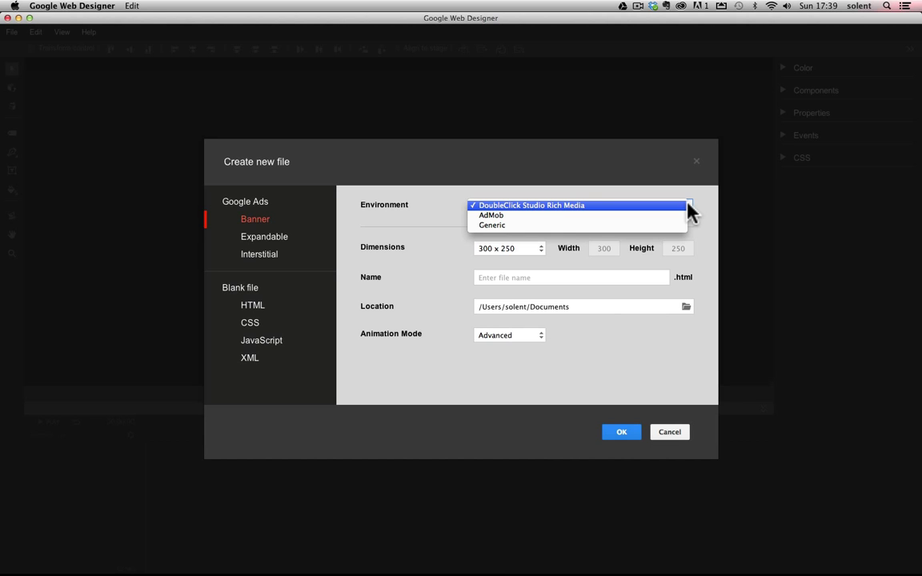
pyautogui.click(693, 207)
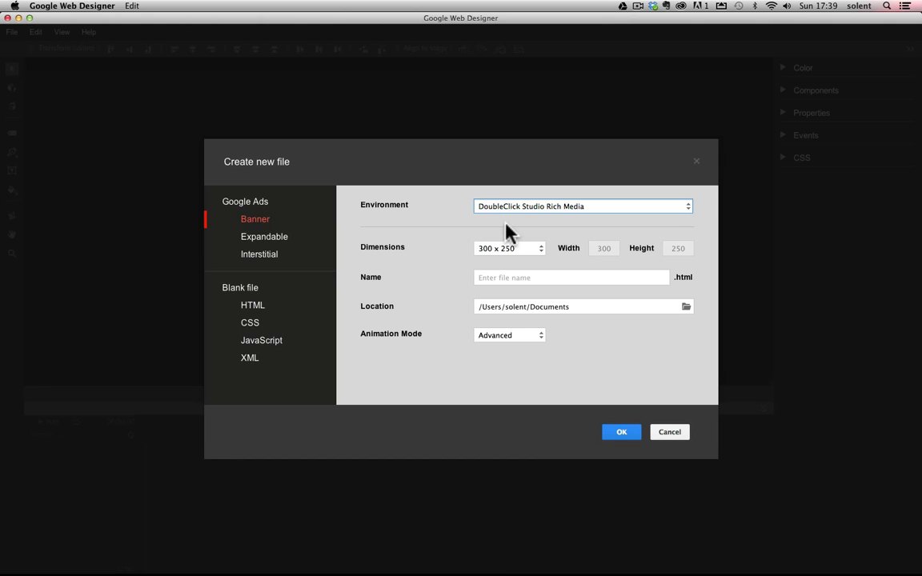
pyautogui.click(540, 248)
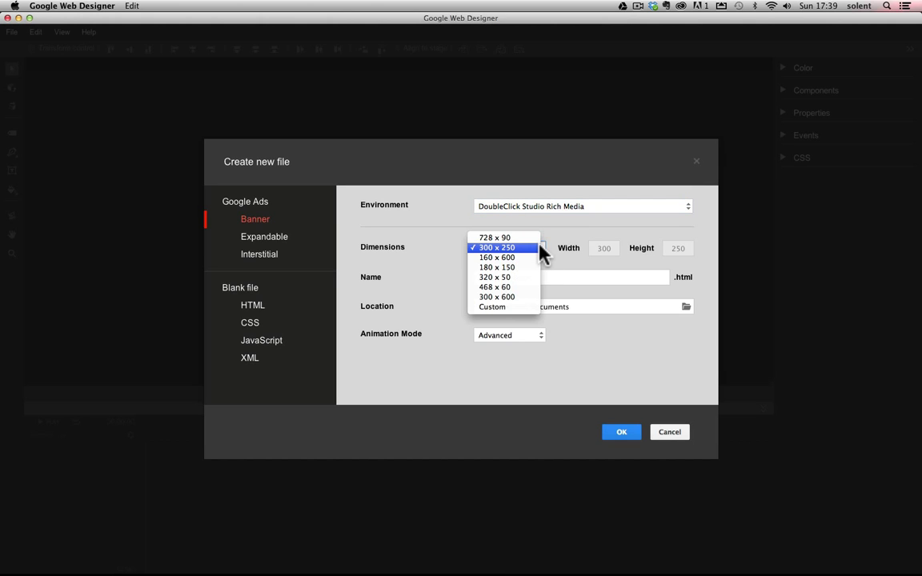
pyautogui.click(512, 299)
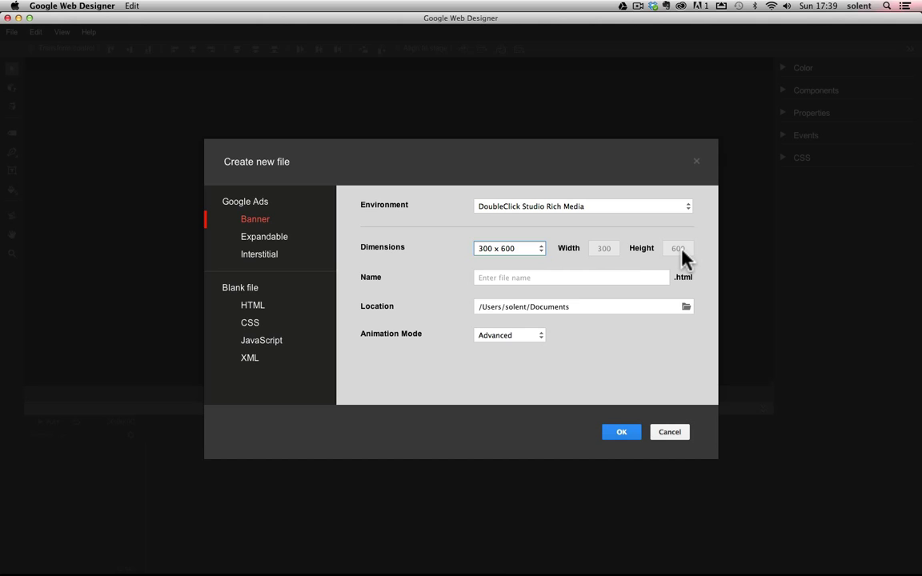
# Name the banner file solentAd, keep the Advanced animation mode, and create the file.
pyautogui.click(492, 276)
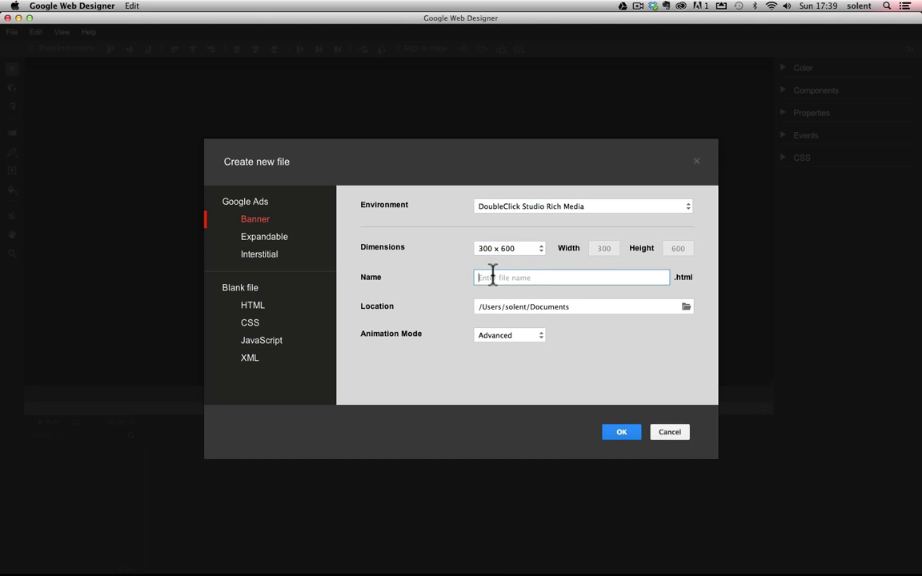
pyautogui.write('solentAd')
pyautogui.click(483, 279)
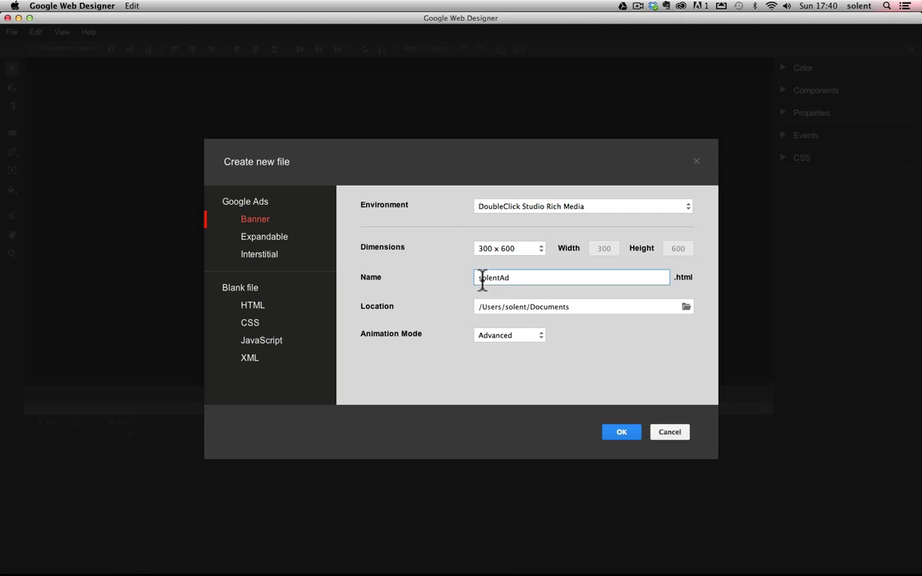
pyautogui.click(543, 340)
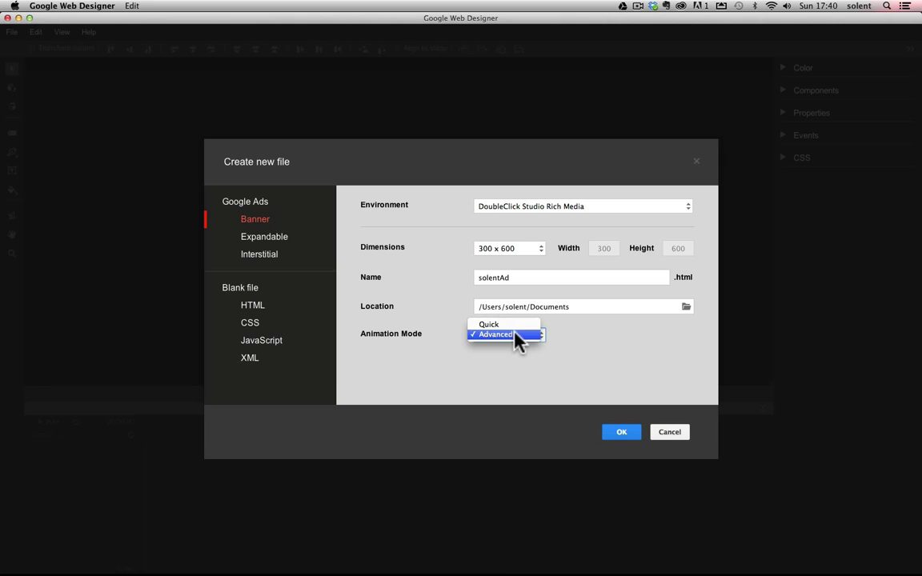
pyautogui.click(513, 336)
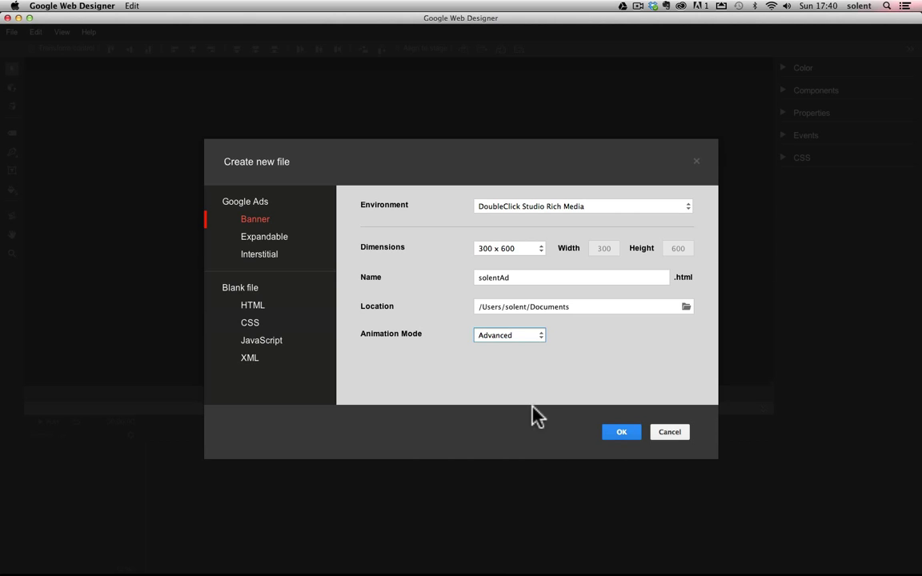
pyautogui.click(625, 429)
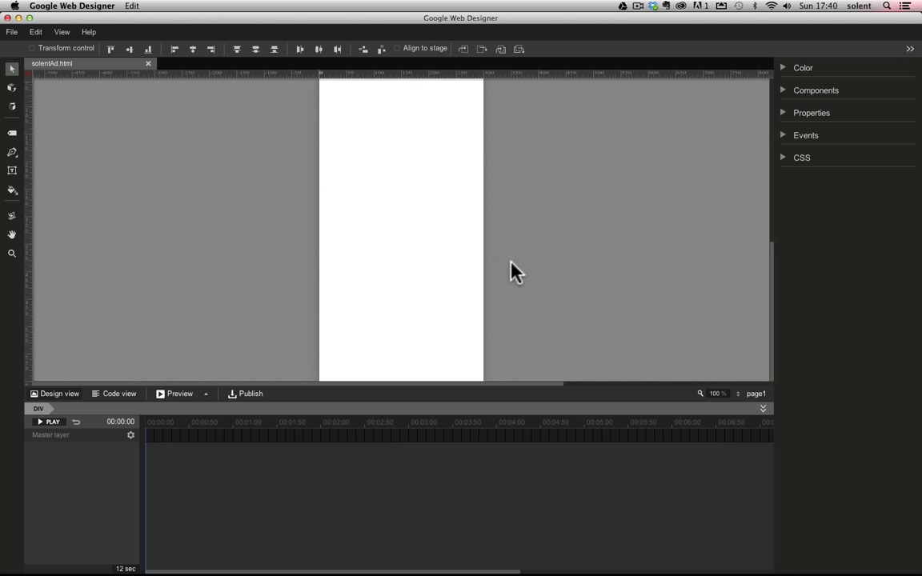
# Examine the HTML and CSS code generated for the blank banner, and return to the design view.
pyautogui.moveTo(773, 288); pyautogui.dragTo(771, 255)
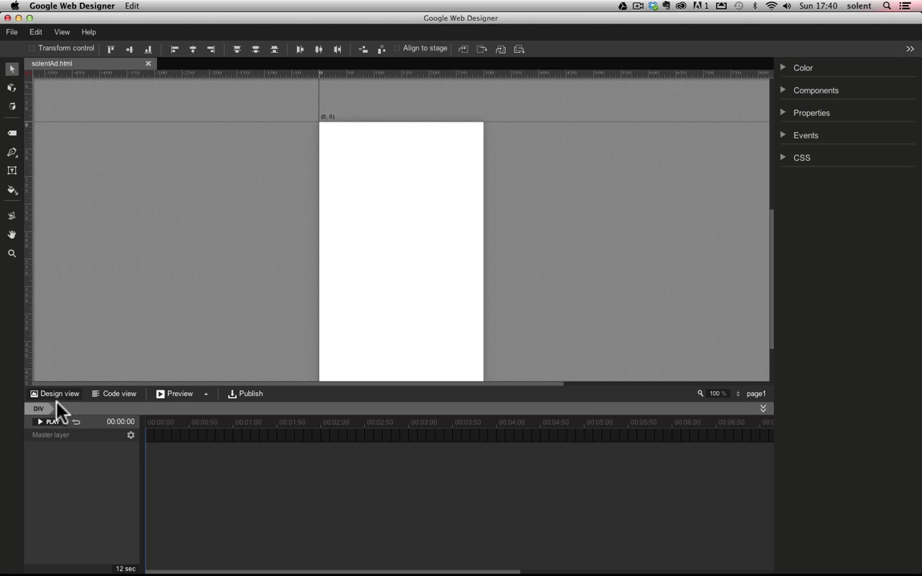
pyautogui.click(100, 395)
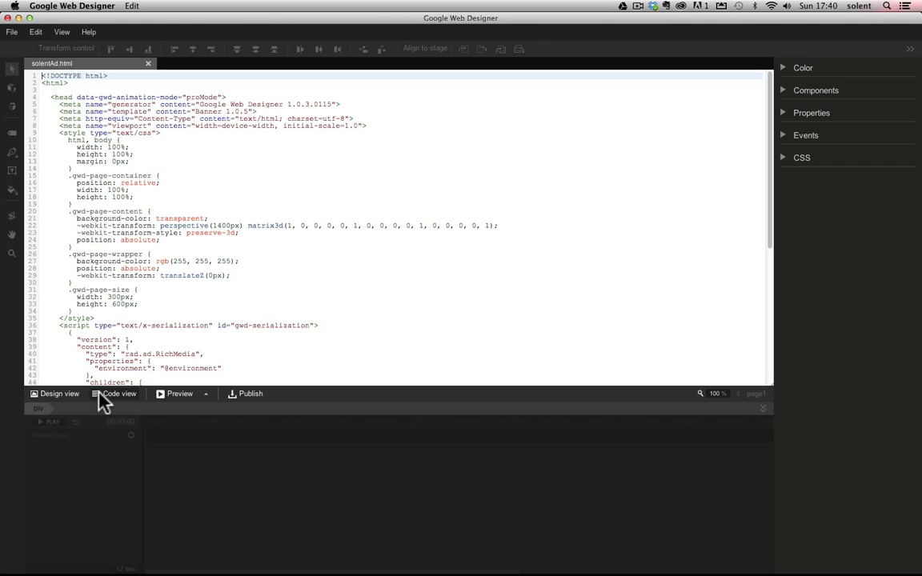
pyautogui.scroll(-10, 299, 271)
pyautogui.scroll(8, 301, 272)
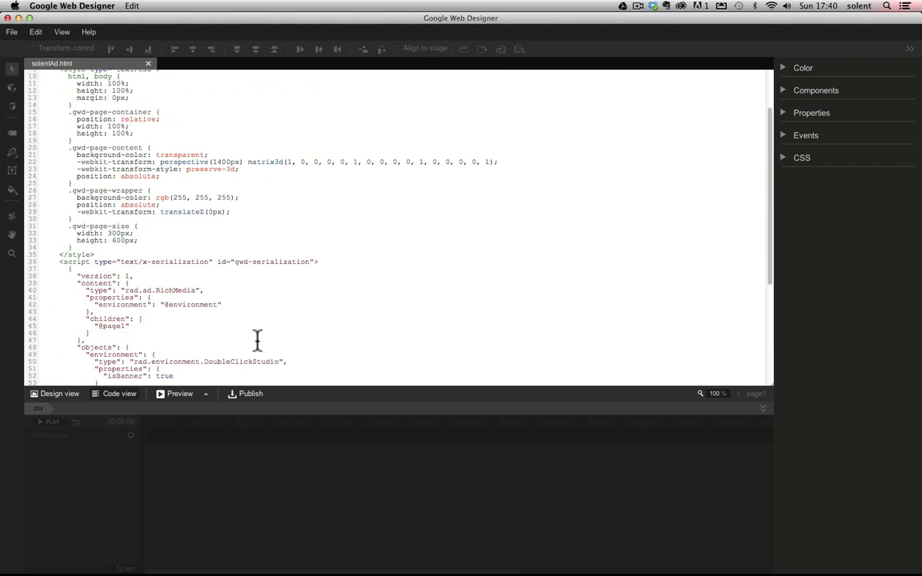
pyautogui.scroll(-8, 259, 334)
pyautogui.scroll(8, 261, 326)
pyautogui.click(61, 399)
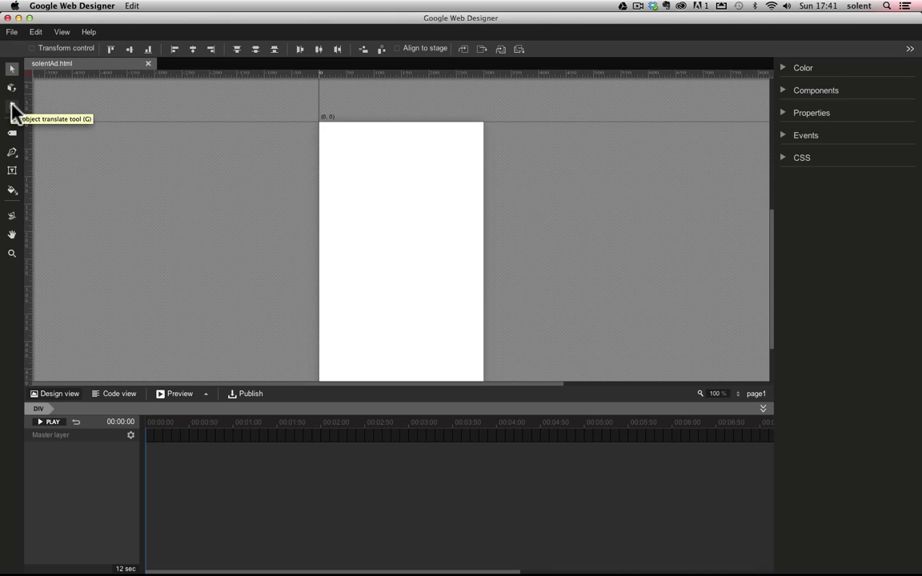
# Examine the variants of the pen and fill tools and the available file, editing, view and help commands.
pyautogui.click(14, 152)
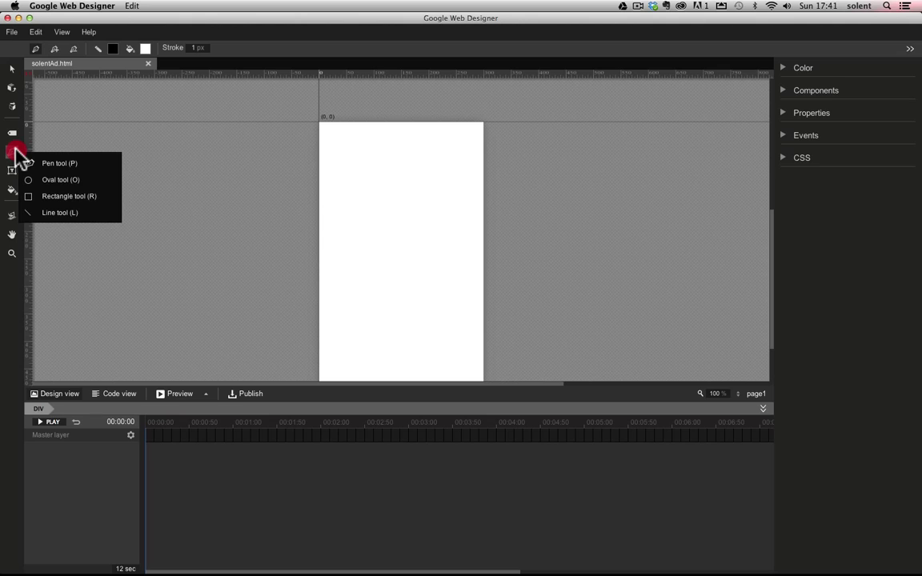
pyautogui.moveTo(16, 154)
pyautogui.mouseDown()
pyautogui.moveTo(64, 170)
pyautogui.moveTo(67, 211)
pyautogui.moveTo(76, 171)
pyautogui.moveTo(83, 218)
pyautogui.moveTo(4, 179)
pyautogui.moveTo(5, 145)
pyautogui.mouseUp()
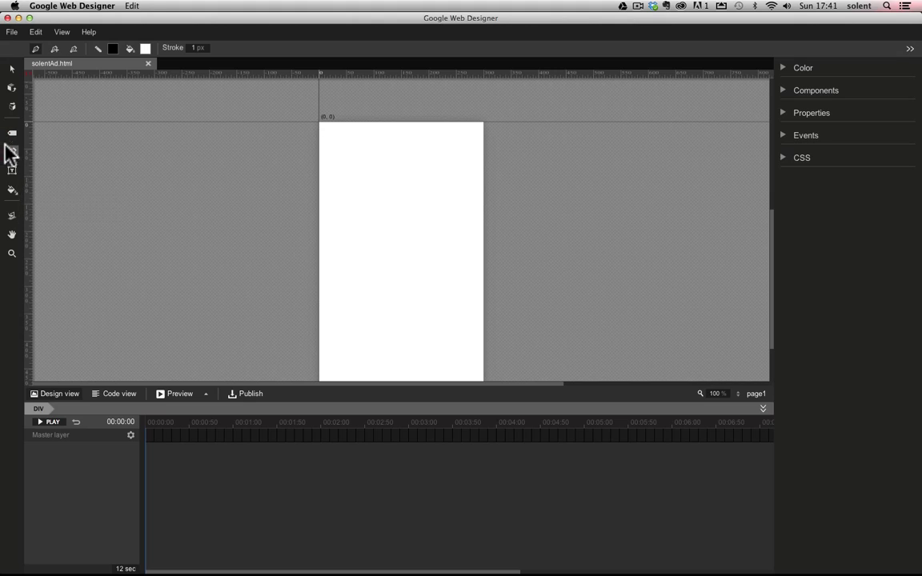
pyautogui.click(14, 192)
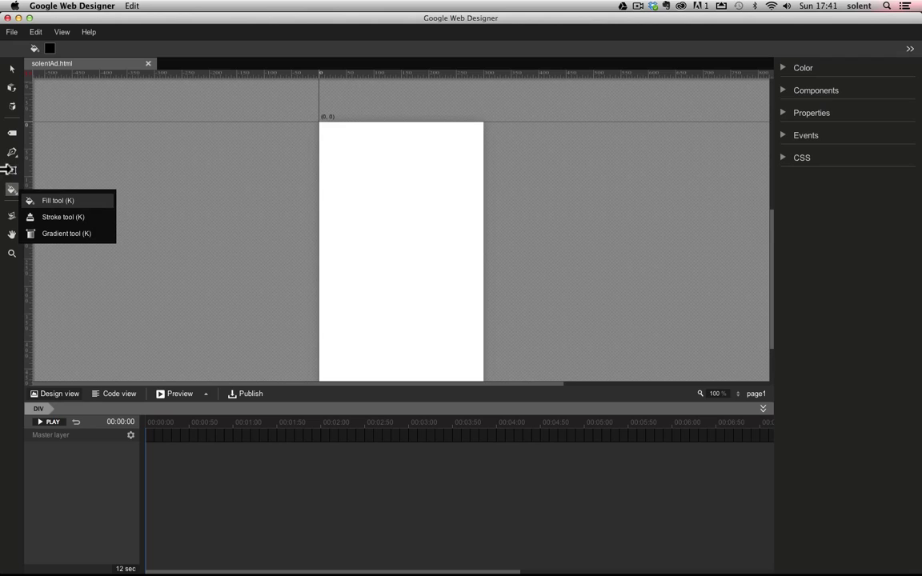
pyautogui.click(11, 190)
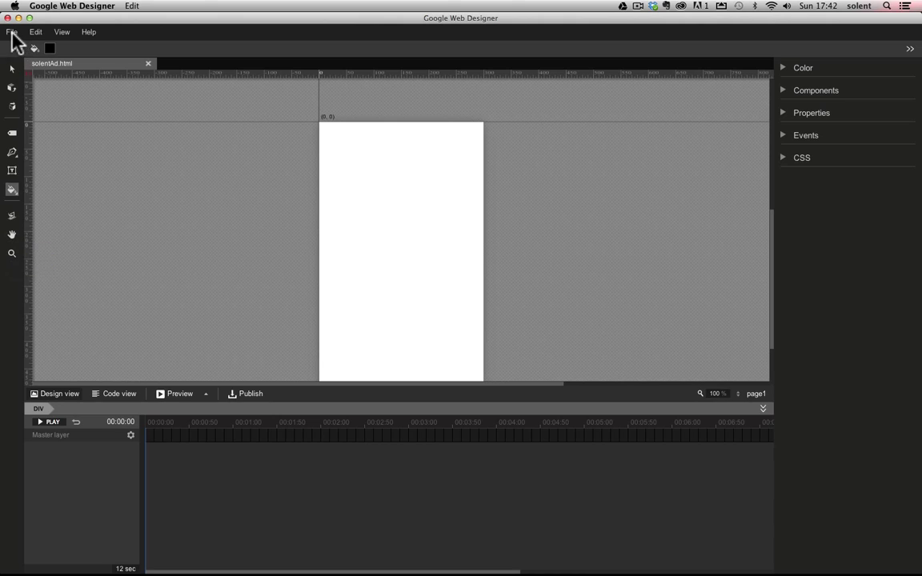
pyautogui.click(14, 33)
pyautogui.moveTo(53, 34)
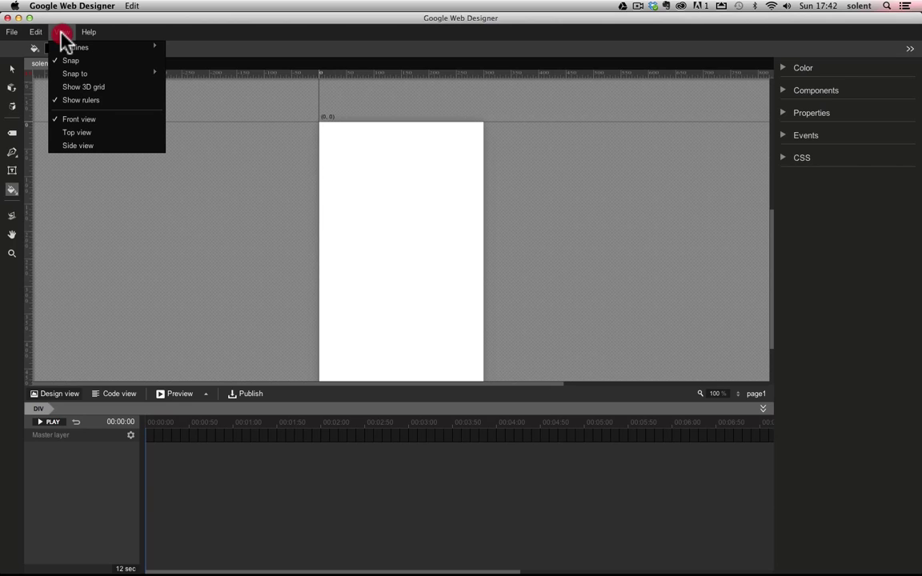
pyautogui.moveTo(71, 75)
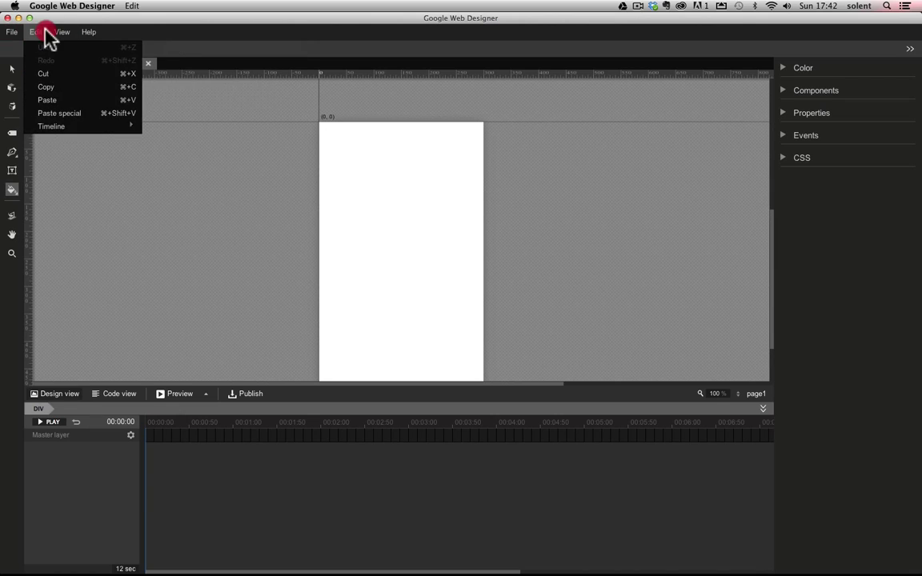
pyautogui.moveTo(15, 33)
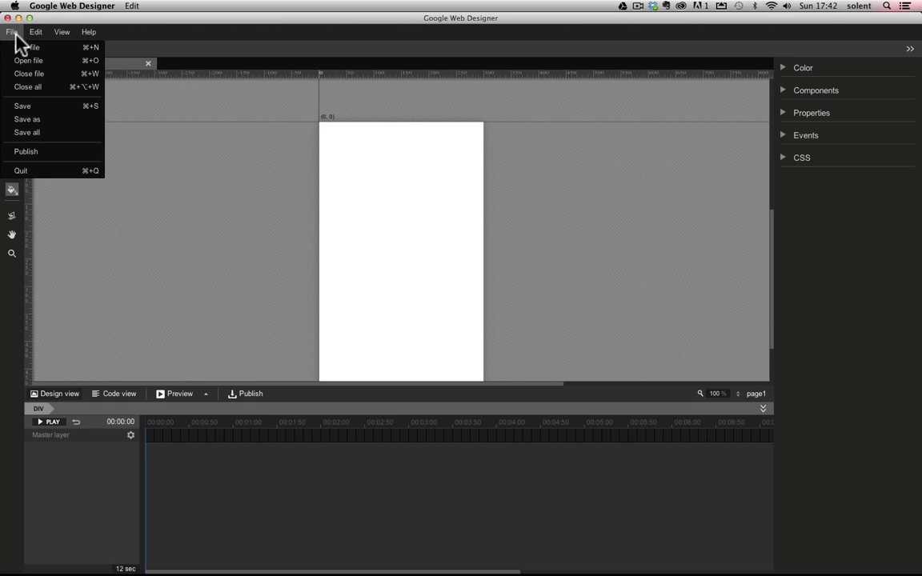
pyautogui.moveTo(89, 32)
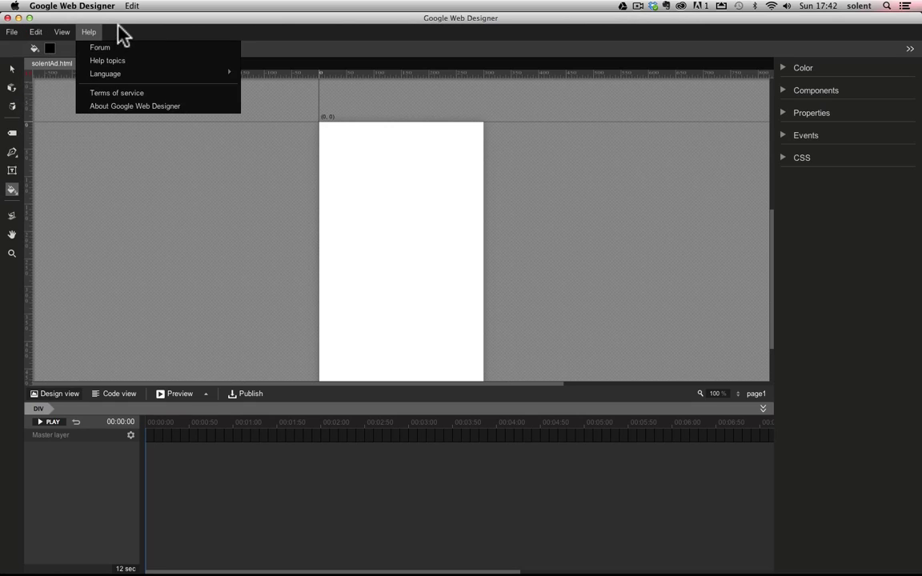
pyautogui.click(118, 25)
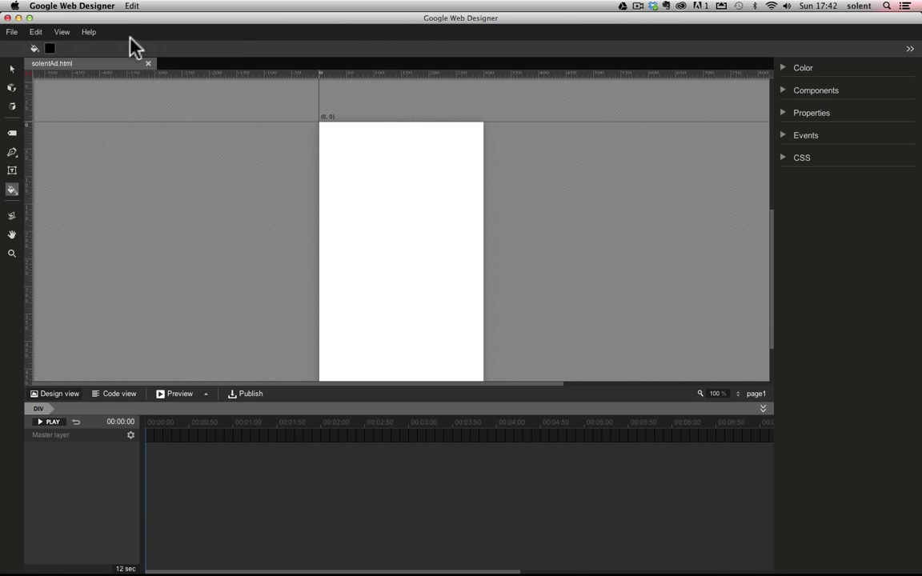
# Examine the color options, available components, page properties, event list and CSS style settings for the blank banner.
pyautogui.click(787, 76)
pyautogui.click(787, 76)
pyautogui.click(785, 93)
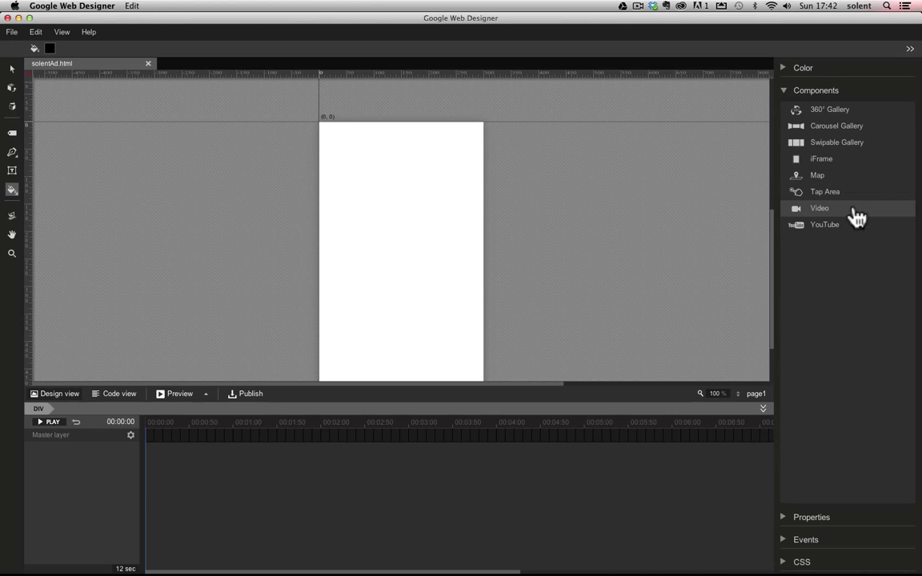
pyautogui.click(784, 93)
pyautogui.click(786, 119)
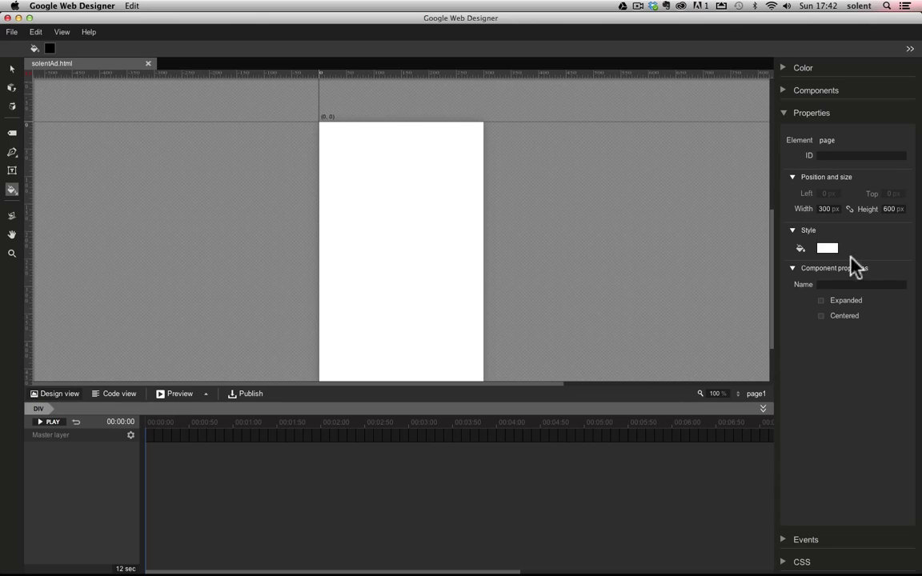
pyautogui.click(784, 116)
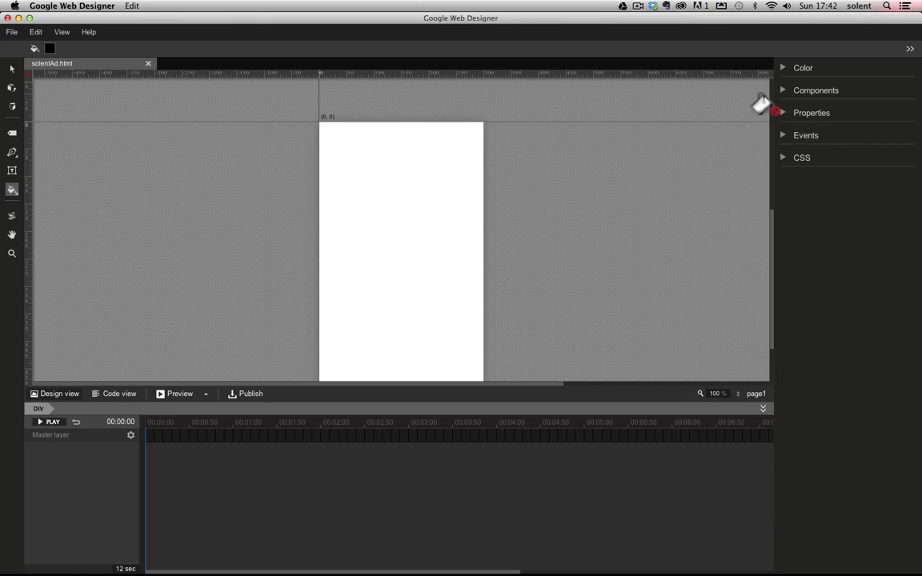
pyautogui.click(784, 141)
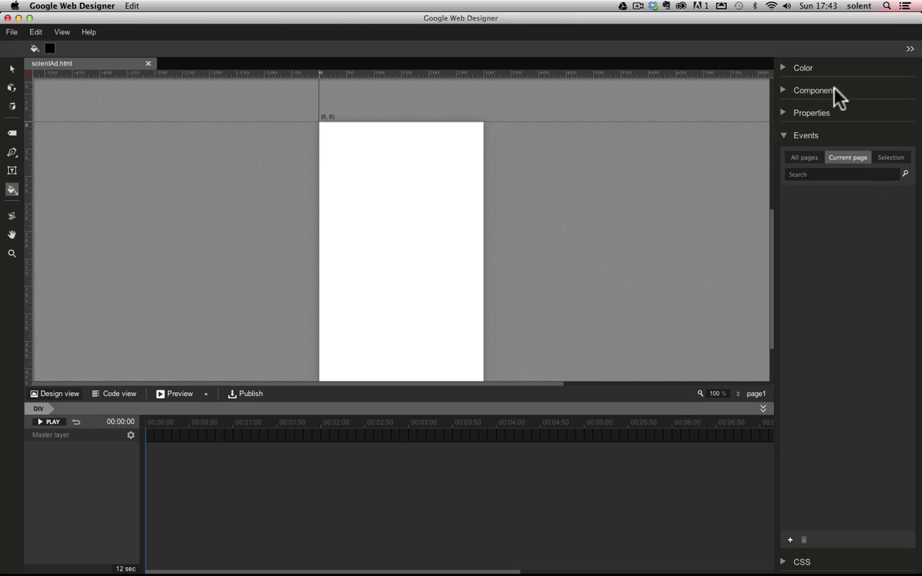
pyautogui.click(785, 91)
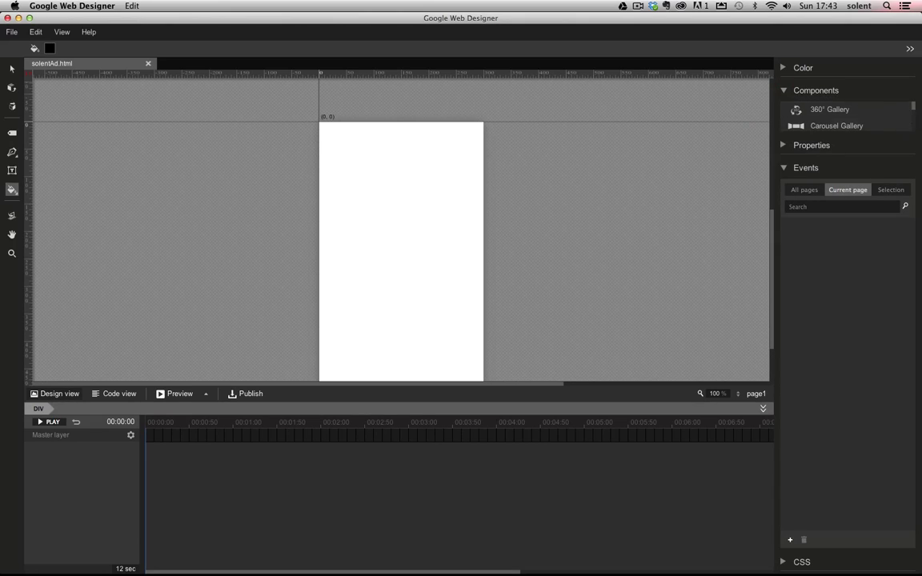
pyautogui.moveTo(911, 105)
pyautogui.mouseDown()
pyautogui.moveTo(909, 134)
pyautogui.moveTo(911, 99)
pyautogui.mouseUp()
pyautogui.click(786, 93)
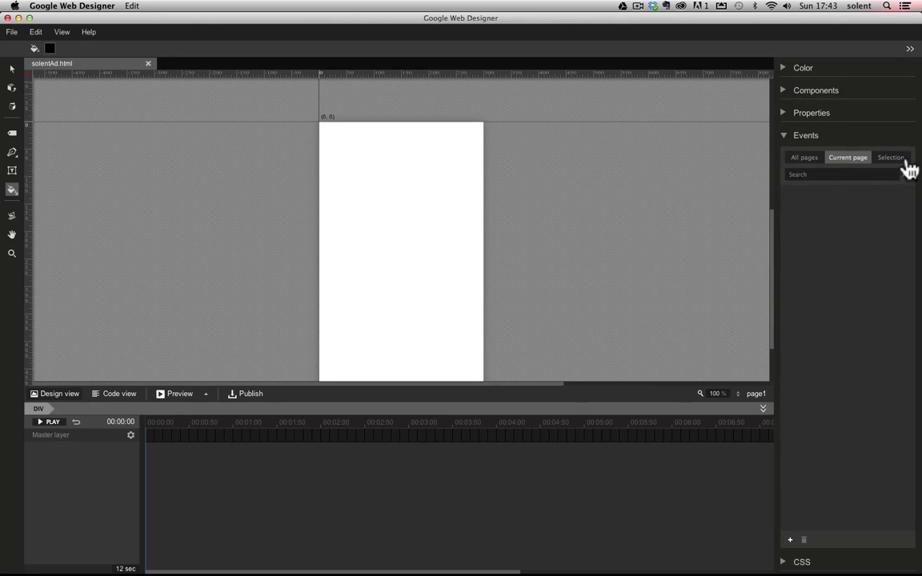
pyautogui.click(784, 142)
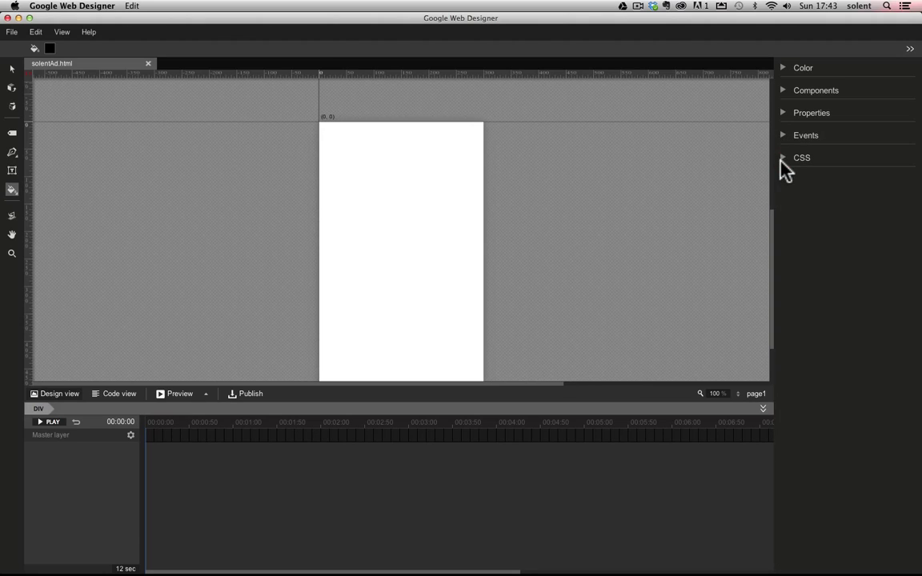
pyautogui.click(785, 159)
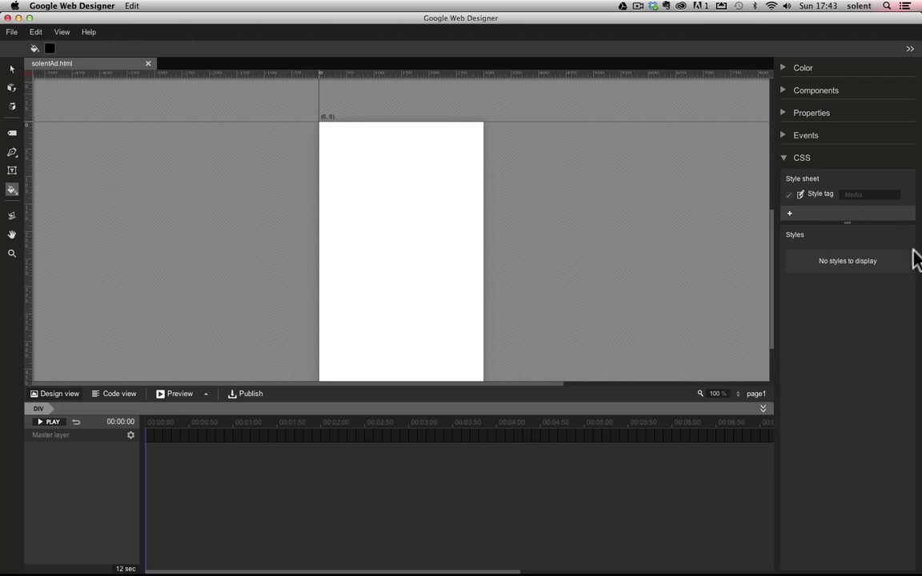
pyautogui.click(785, 159)
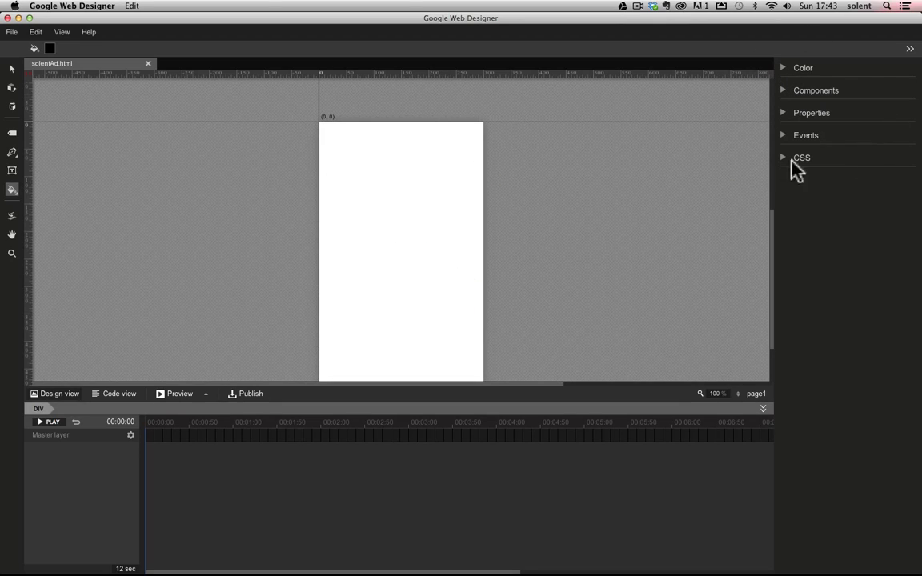
# Set the banner page's background color to red, FF0000, using the color swatches.
pyautogui.click(783, 118)
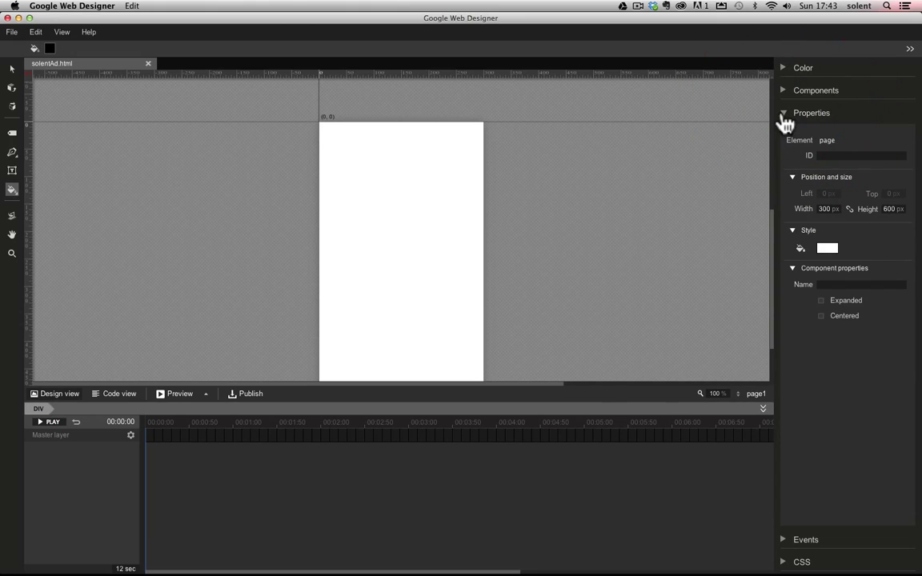
pyautogui.click(826, 249)
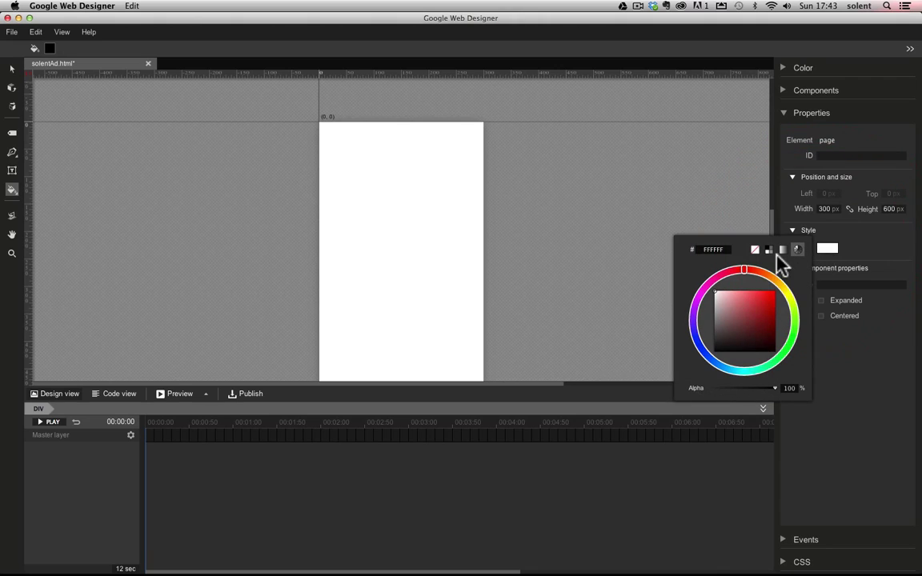
pyautogui.click(783, 251)
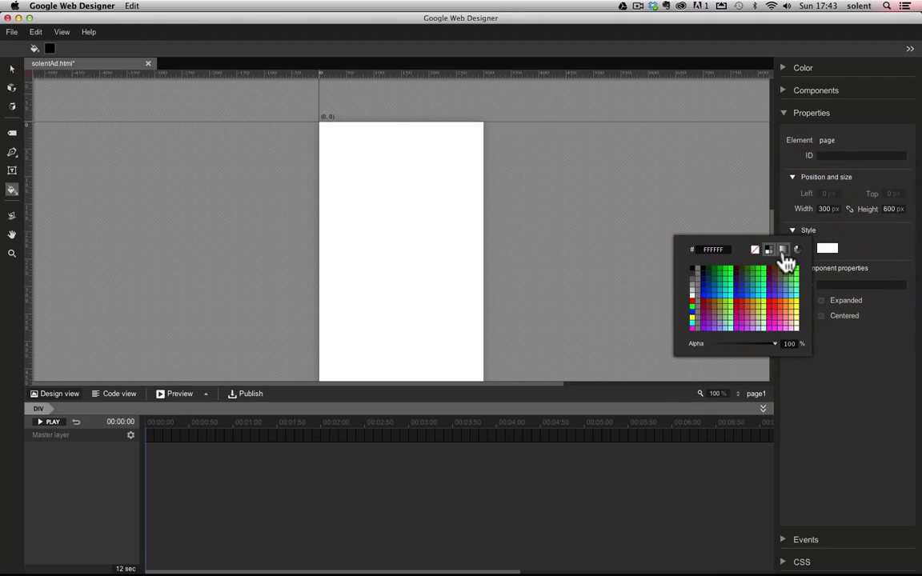
pyautogui.click(782, 250)
pyautogui.click(768, 251)
pyautogui.click(695, 304)
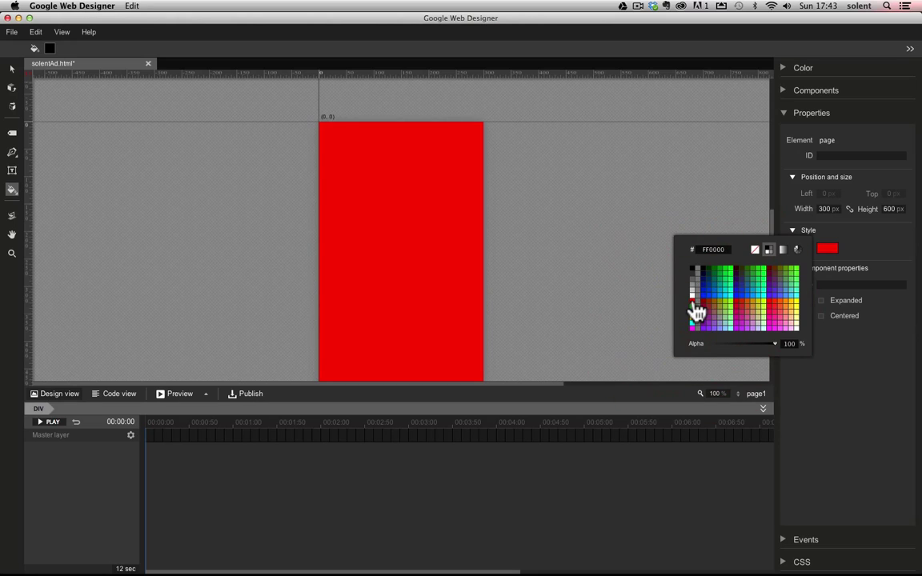
pyautogui.click(790, 221)
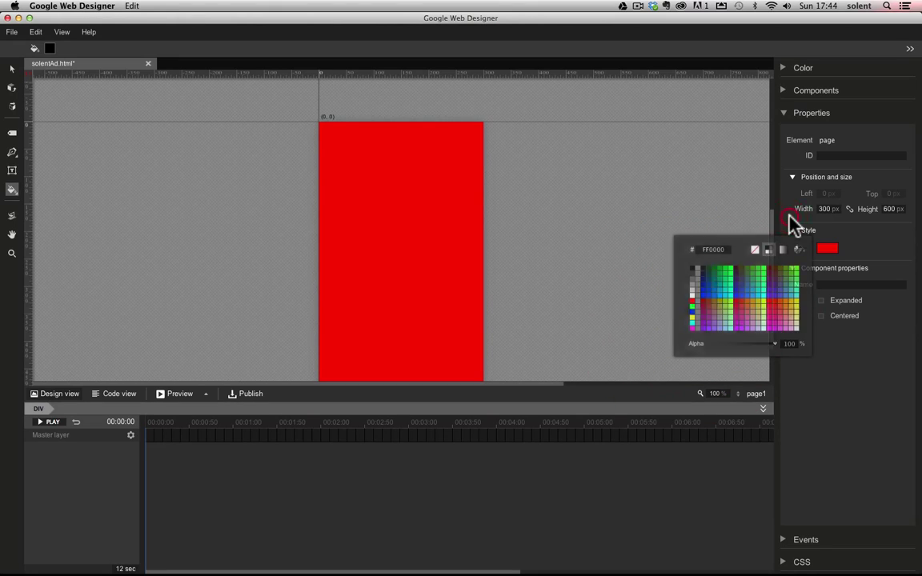
pyautogui.click(790, 234)
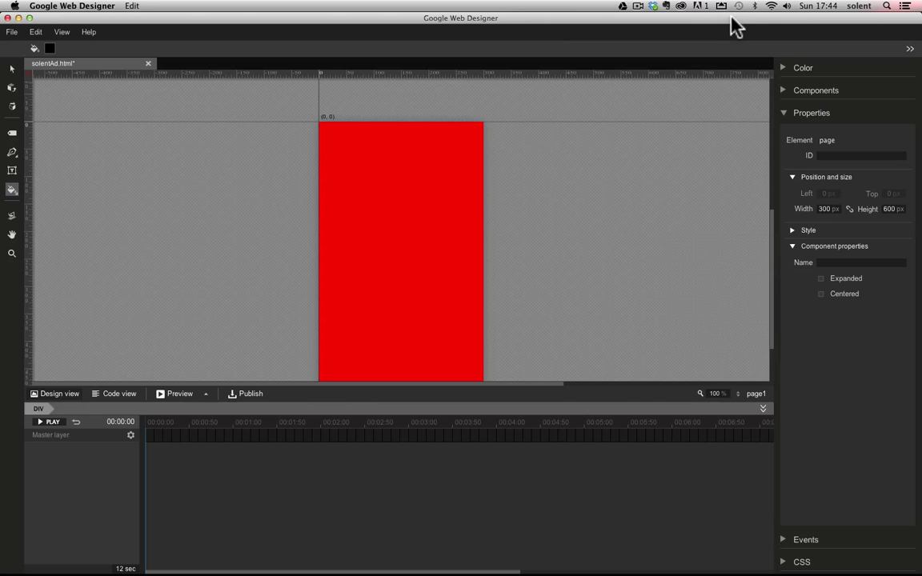
# Place SSUlogo_white.png from the desktop on the banner and align it with the banner's left edge near the top.
pyautogui.moveTo(732, 19); pyautogui.dragTo(621, 29)
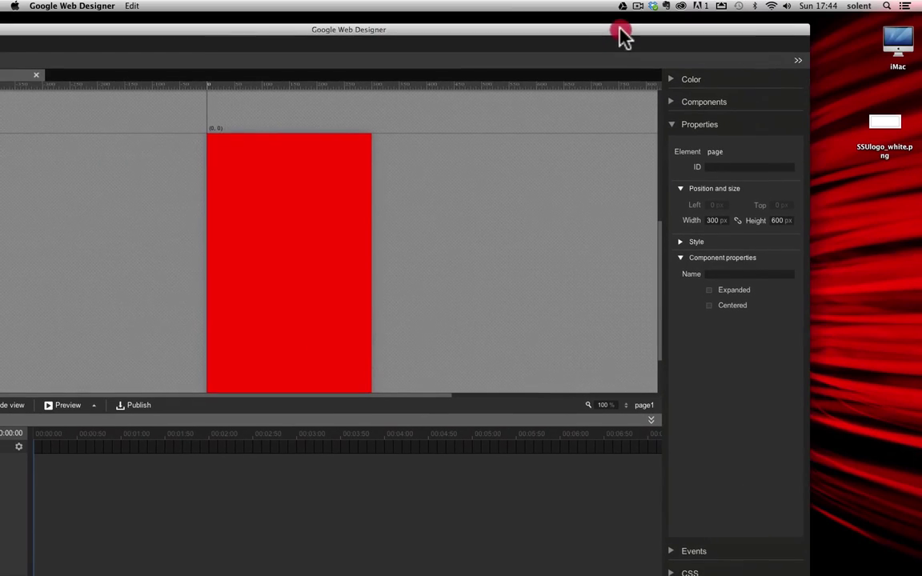
pyautogui.moveTo(888, 132); pyautogui.dragTo(286, 177)
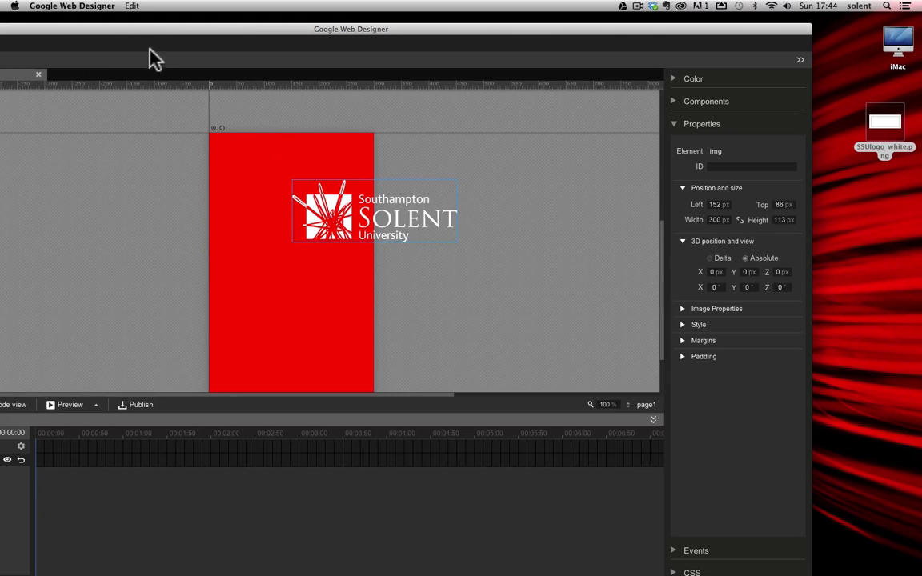
pyautogui.moveTo(146, 33); pyautogui.dragTo(264, 24)
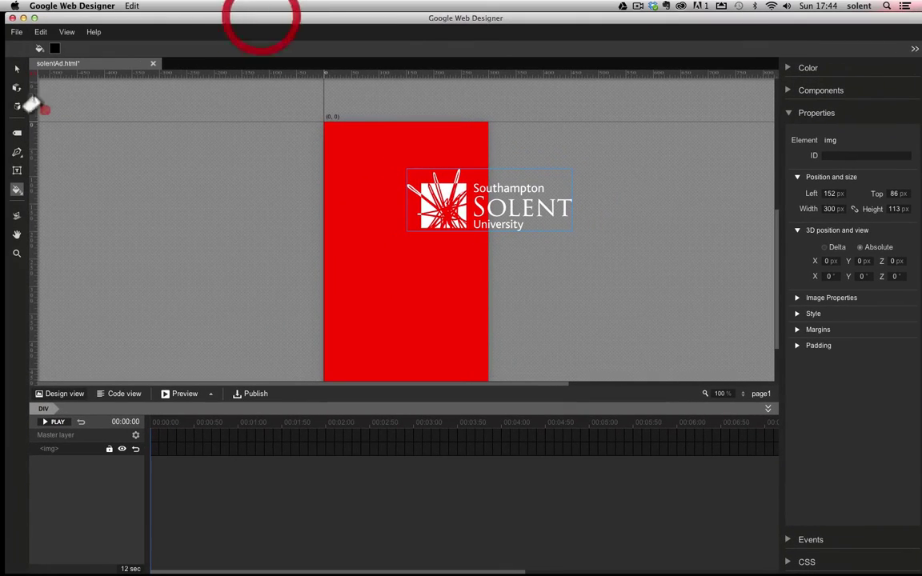
pyautogui.click(16, 69)
pyautogui.moveTo(491, 207); pyautogui.dragTo(406, 162)
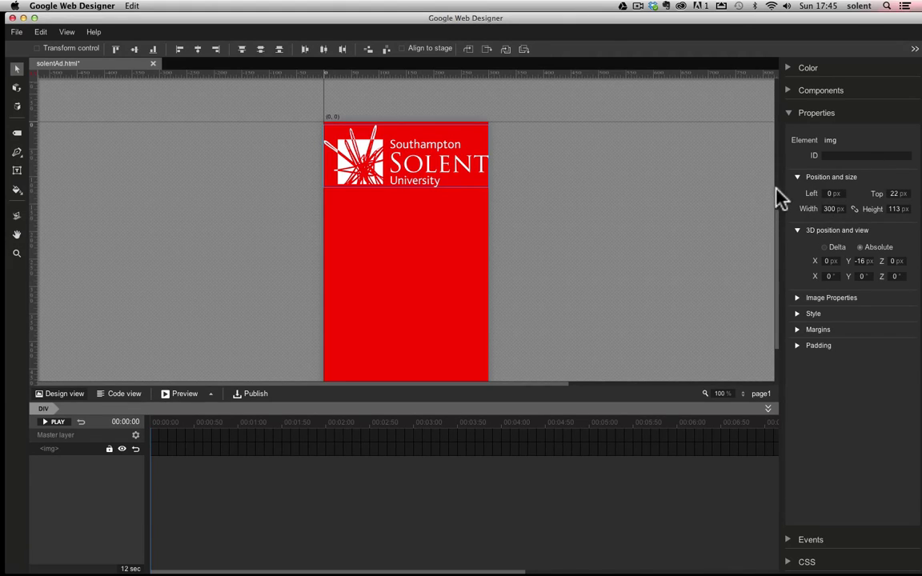
# Give the logo image the ID ssuLogo.
pyautogui.click(381, 183)
pyautogui.click(833, 156)
pyautogui.write('ssuLogo')
pyautogui.press('Return')
# Scale the logo proportionally to 250 px wide and center it horizontally near the banner's upper edge.
pyautogui.moveTo(831, 208); pyautogui.dragTo(807, 223)
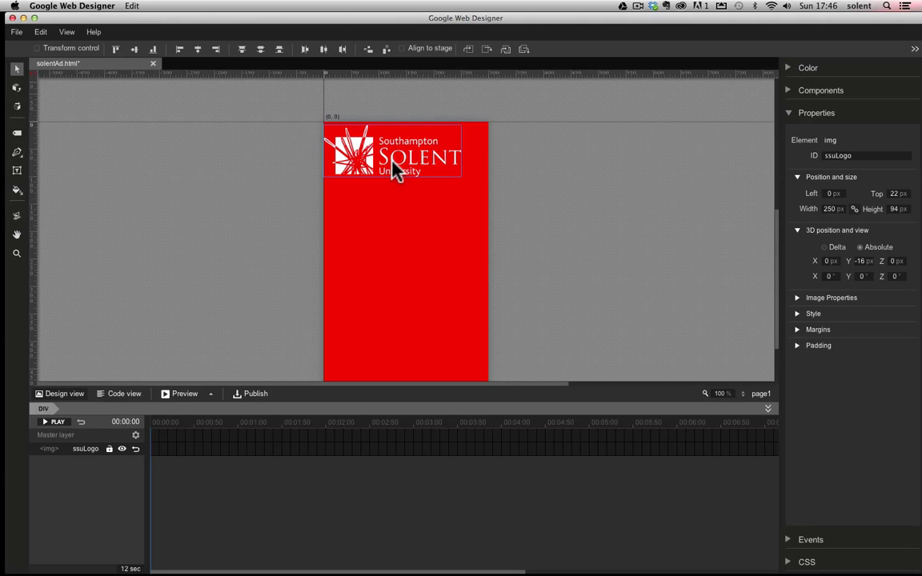
pyautogui.moveTo(393, 165); pyautogui.dragTo(412, 170)
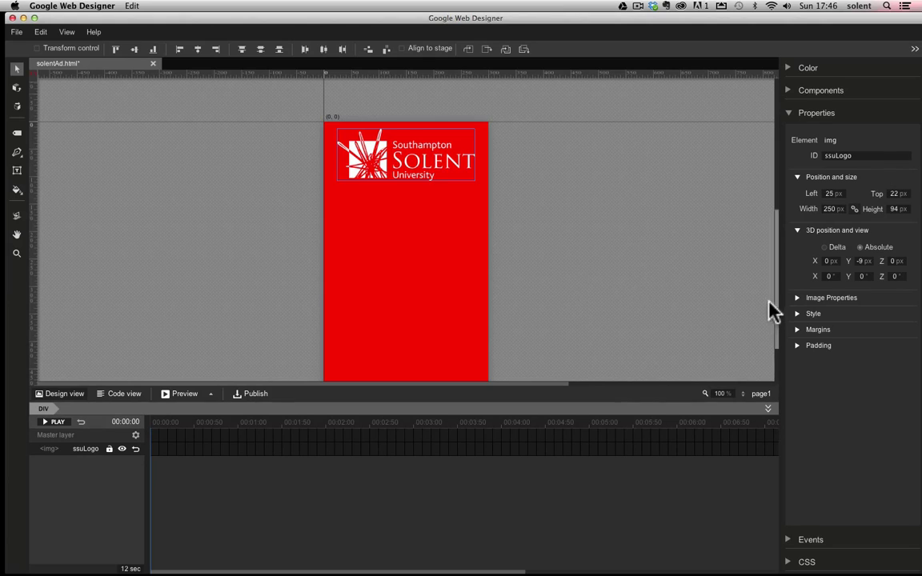
# Move the logo completely above the banner, off the page, and nudge it horizontally to a left position of 22 px.
pyautogui.moveTo(775, 309); pyautogui.dragTo(776, 293)
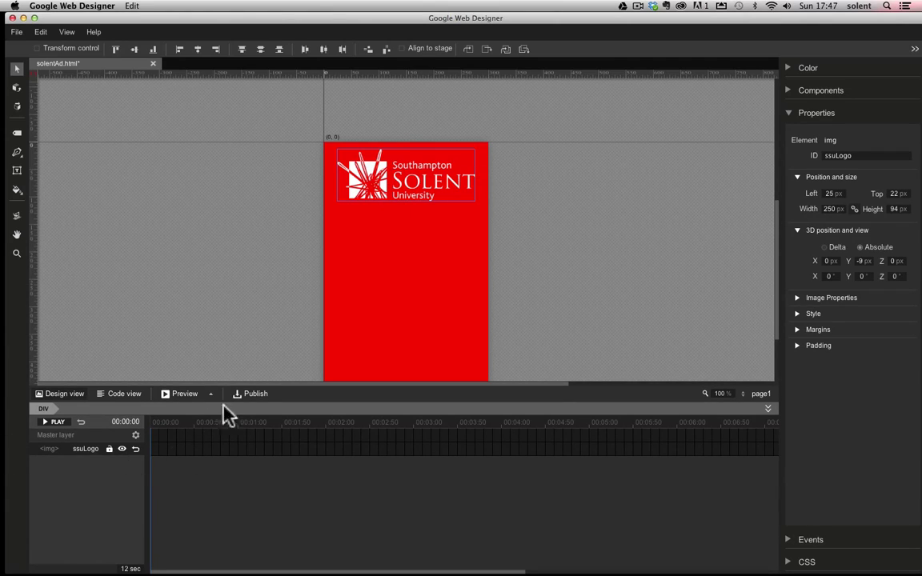
pyautogui.moveTo(410, 184); pyautogui.dragTo(408, 121)
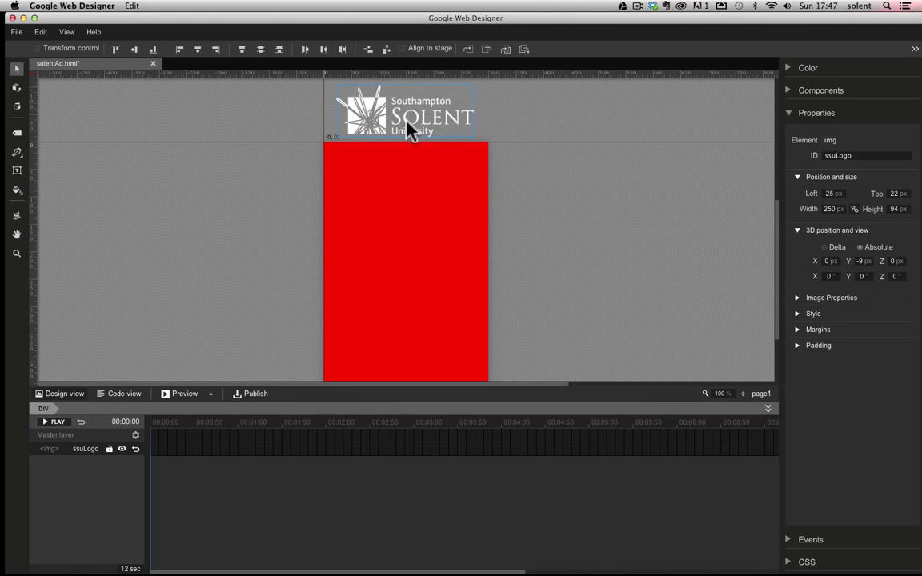
pyautogui.click(406, 122)
pyautogui.press('Left')
pyautogui.press('Left')
pyautogui.press('Left')
pyautogui.press('Left')
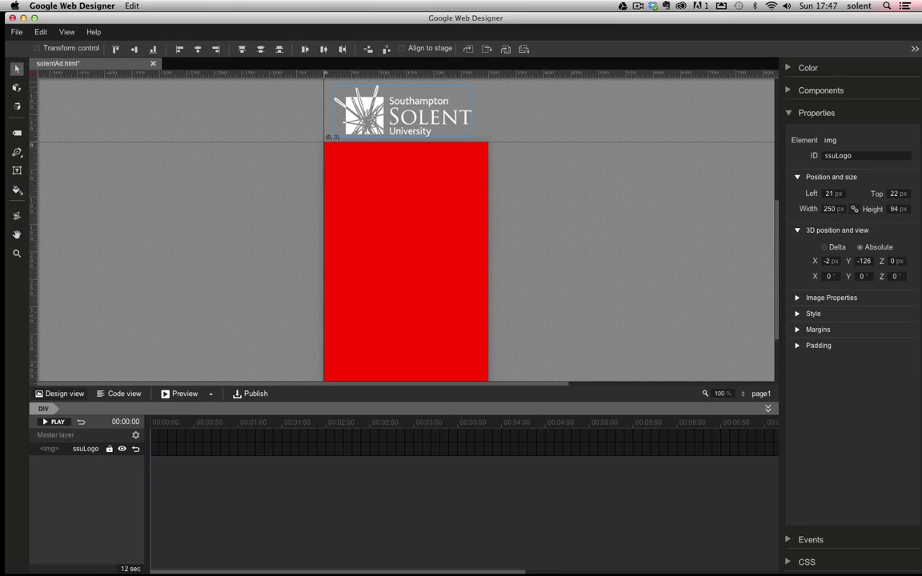
pyautogui.press('Right')
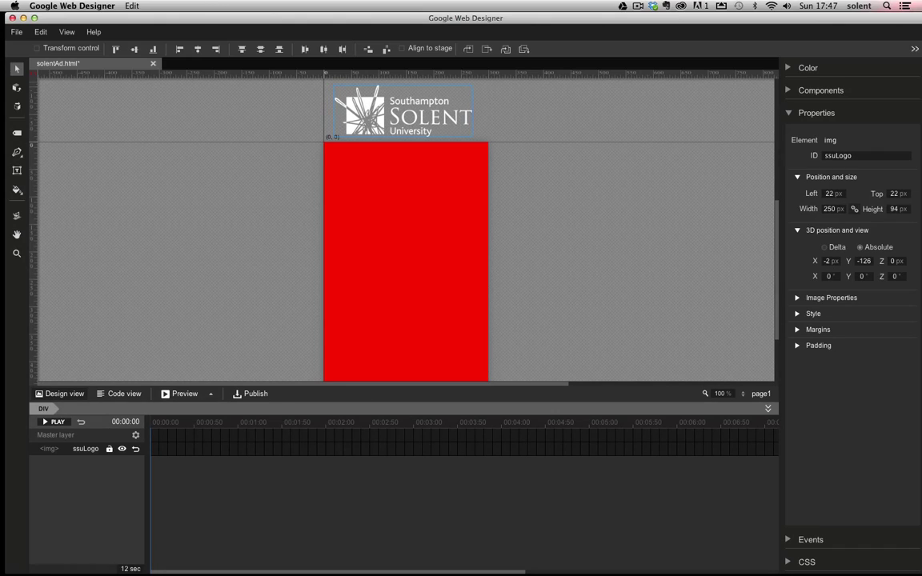
pyautogui.press('Right')
pyautogui.press('Left')
pyautogui.press('Right')
pyautogui.press('Right')
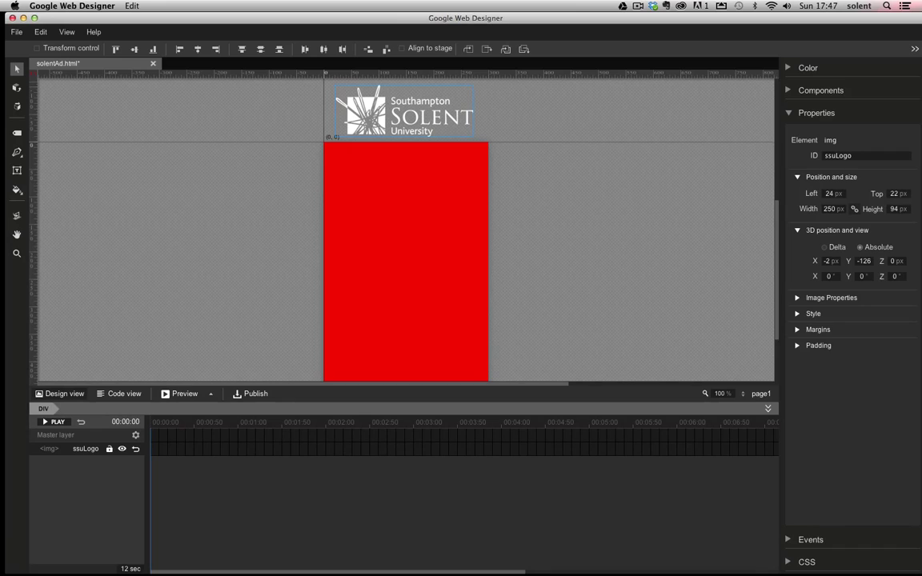
pyautogui.press('Left')
pyautogui.press('Left')
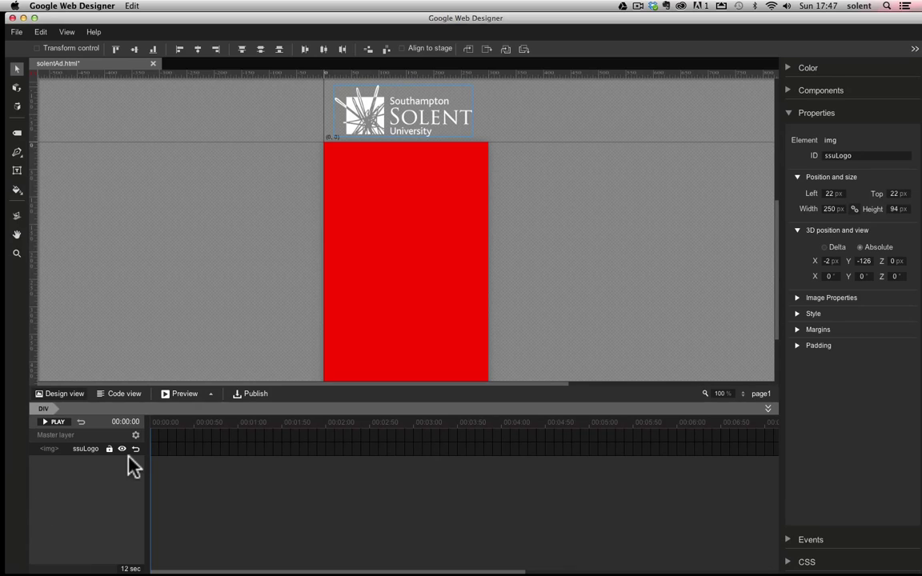
# Insert a keyframe for the ssuLogo layer at 00:01:70 on the timeline.
pyautogui.click(239, 449)
pyautogui.click(300, 447)
pyautogui.rightClick(300, 448)
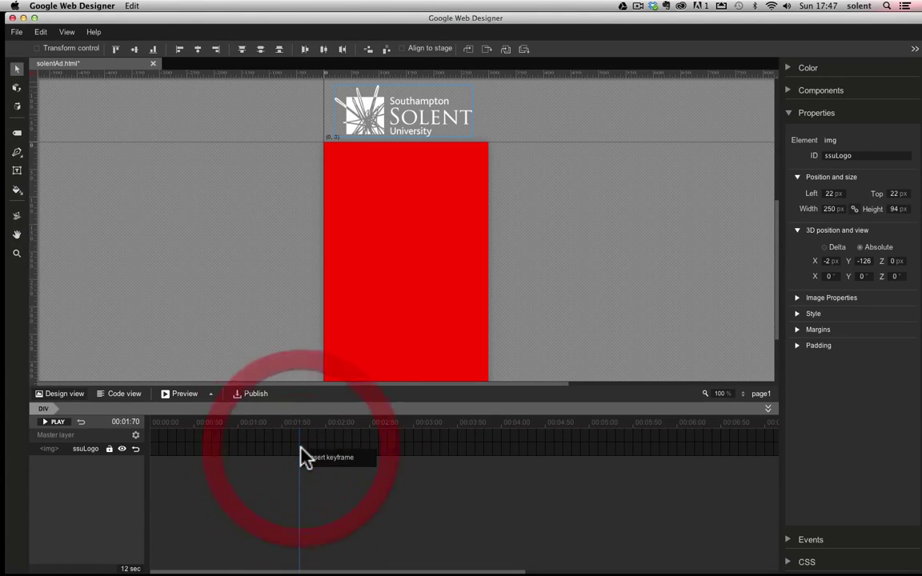
pyautogui.click(318, 461)
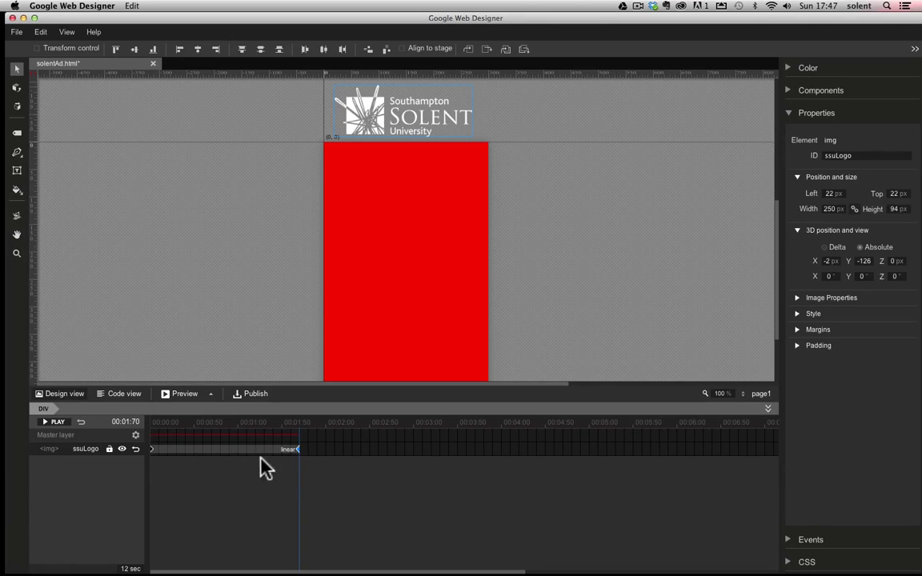
# Set the logo's opacity to 0 at the first keyframe and compare it with the 00:01:70 keyframe.
pyautogui.click(152, 453)
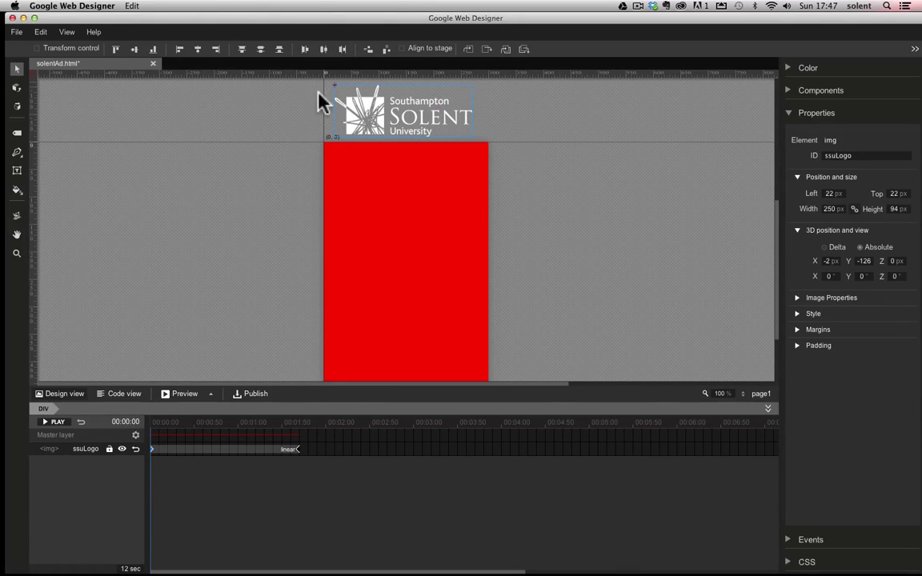
pyautogui.click(797, 298)
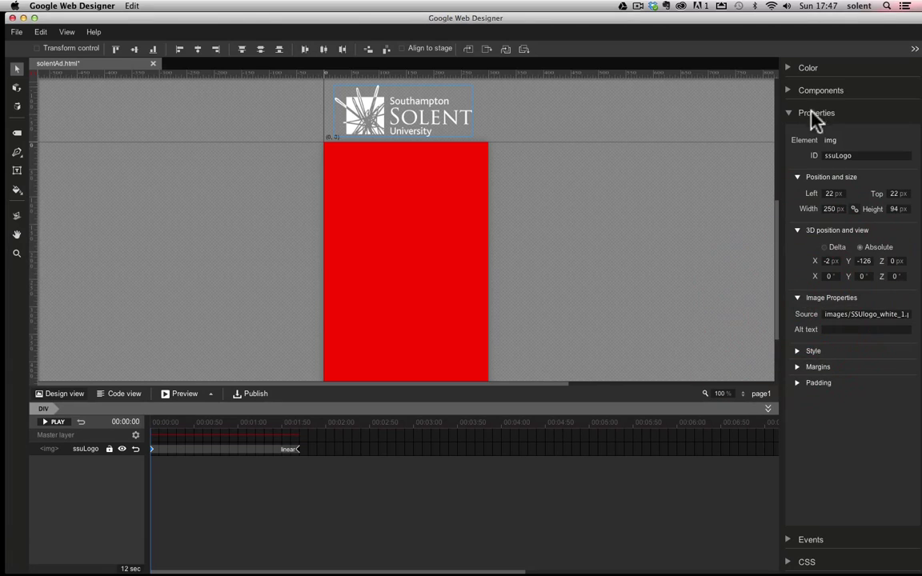
pyautogui.click(792, 114)
pyautogui.click(793, 117)
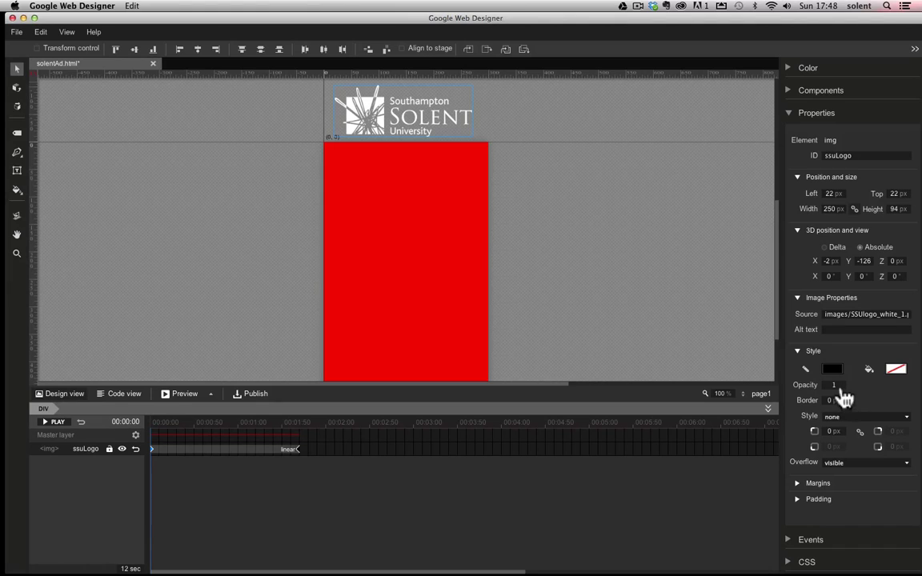
pyautogui.click(832, 386)
pyautogui.write('00')
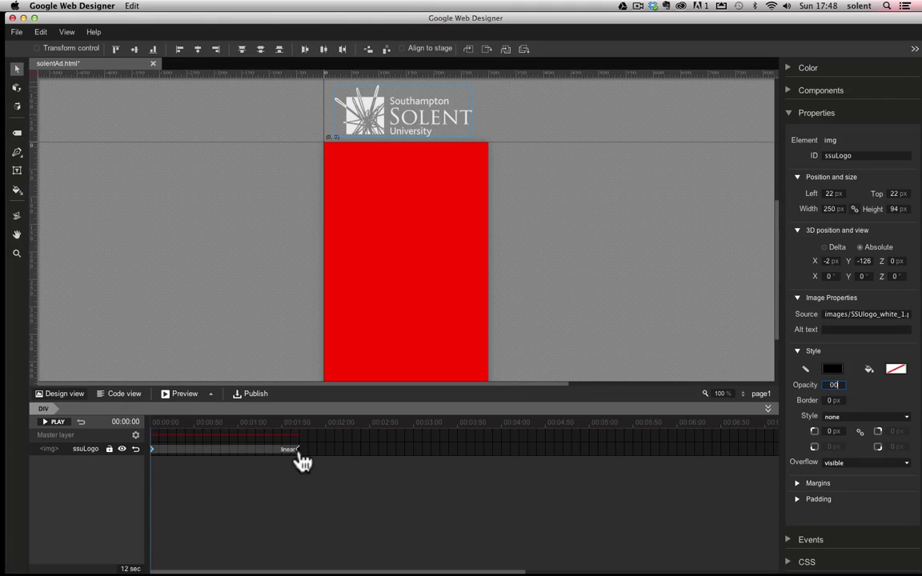
pyautogui.click(299, 453)
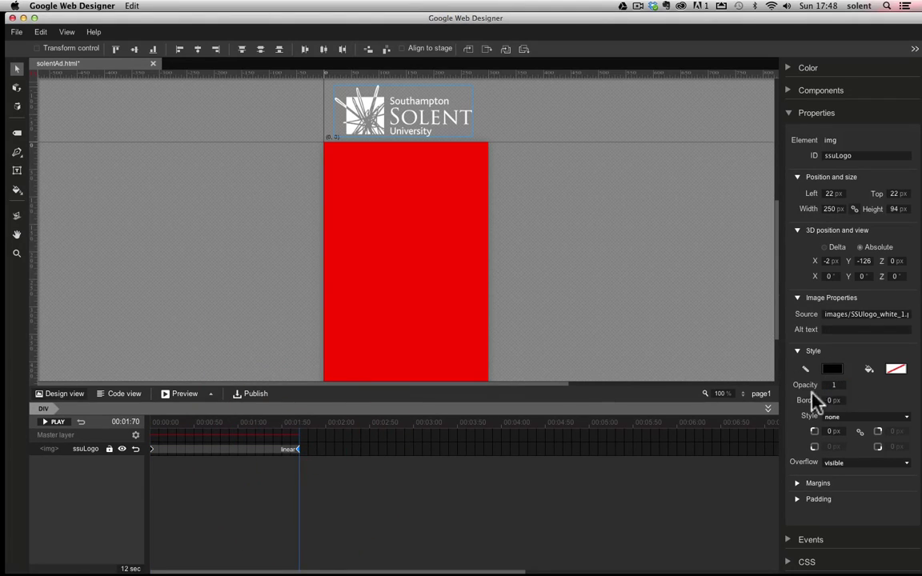
pyautogui.click(150, 451)
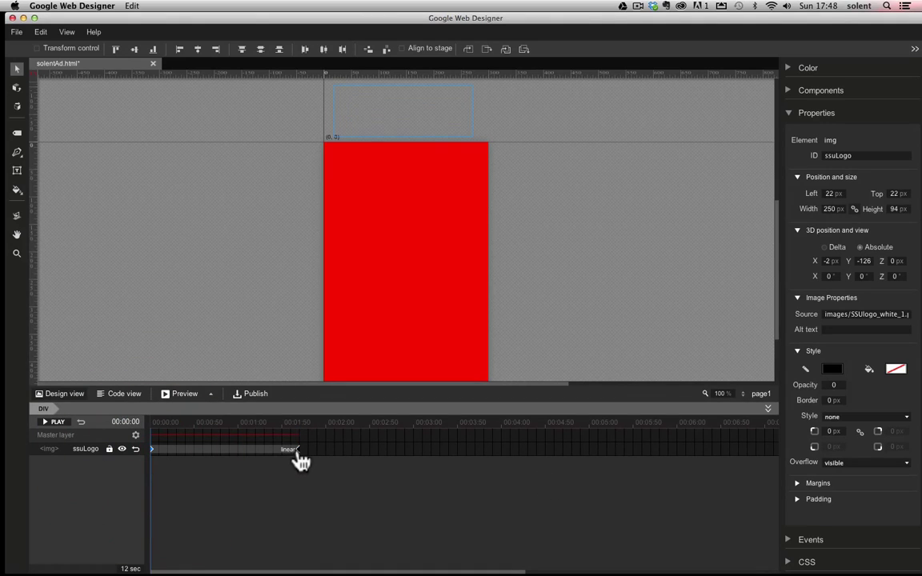
# At the 00:01:70 keyframe, move the logo straight down onto the banner's upper area, to a top position of about 154 px.
pyautogui.click(299, 453)
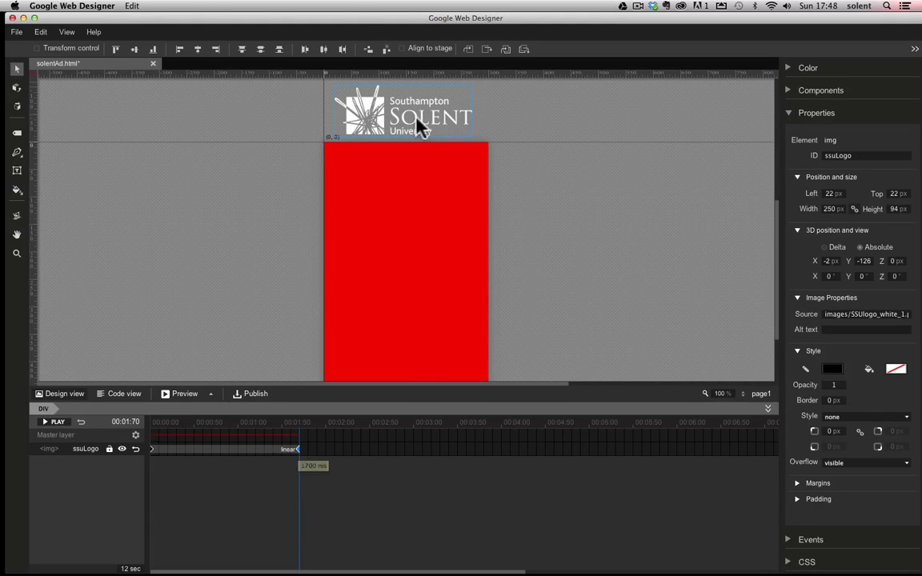
pyautogui.moveTo(413, 99); pyautogui.dragTo(368, 173)
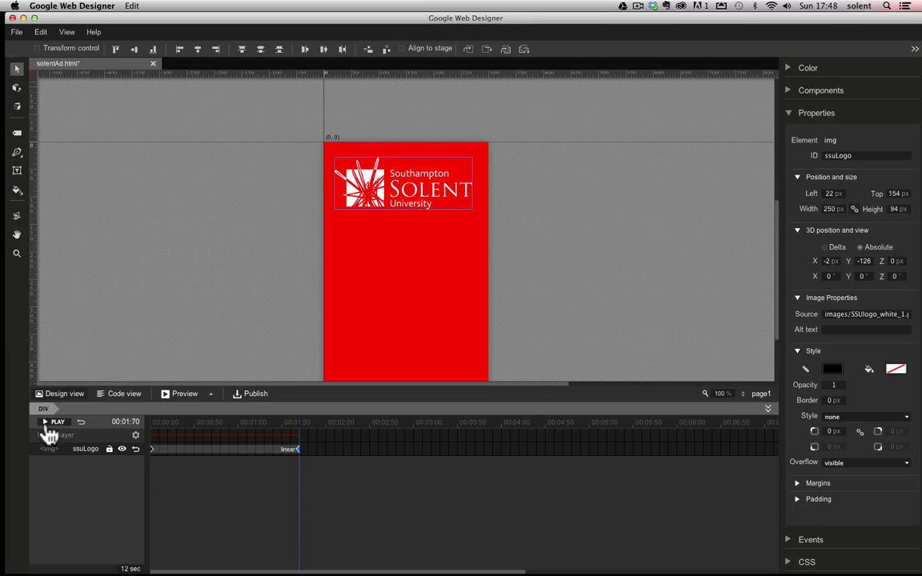
# Play the logo animation on the timeline and preview the banner in Chrome, reloading the page to replay it.
pyautogui.click(48, 429)
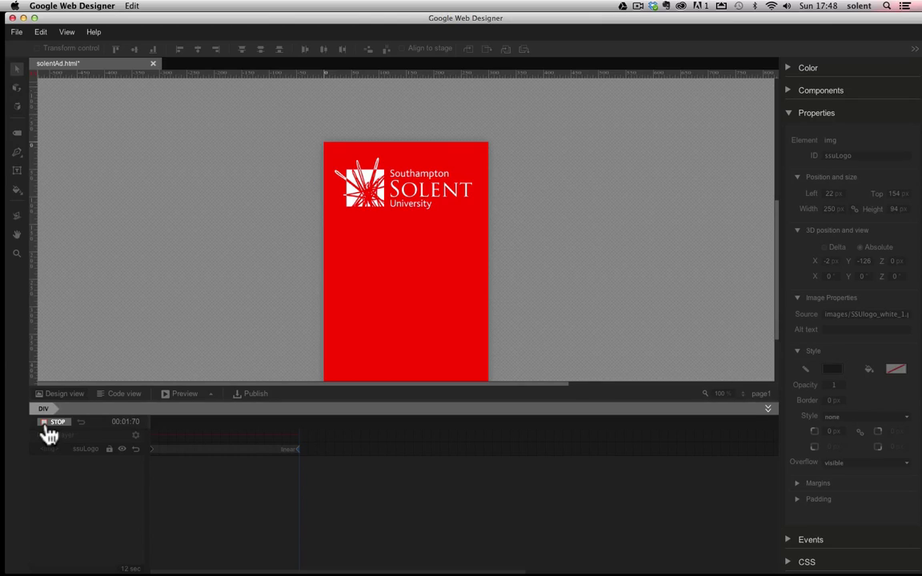
pyautogui.click(48, 430)
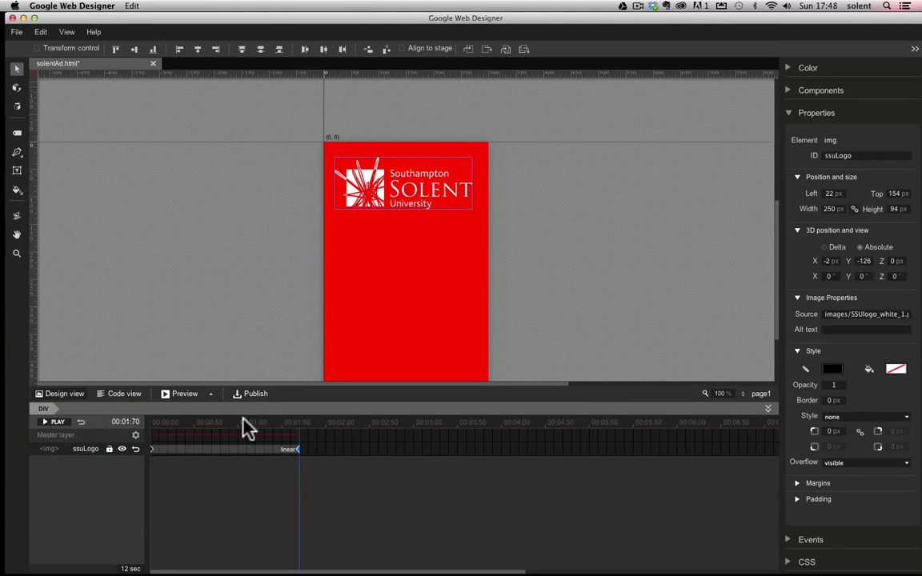
pyautogui.click(192, 391)
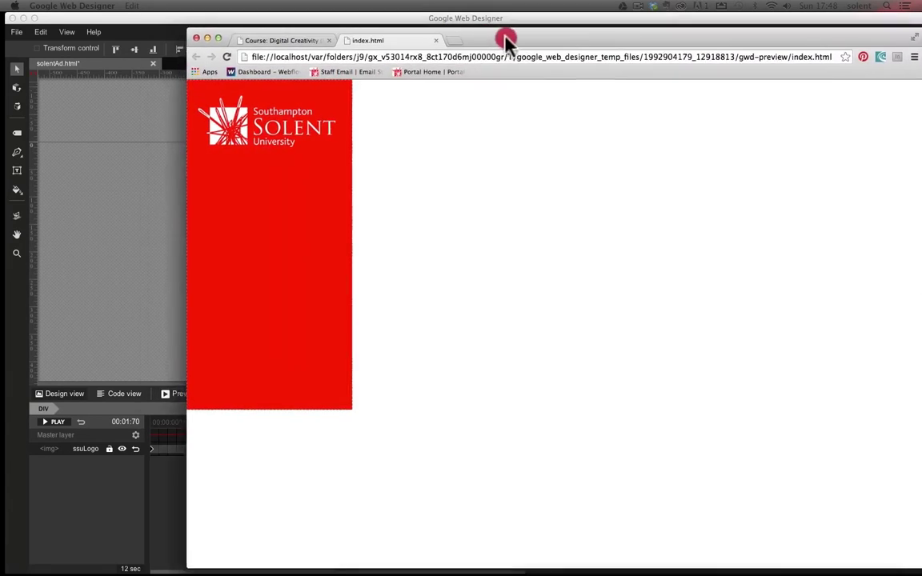
pyautogui.moveTo(504, 37); pyautogui.dragTo(391, 41)
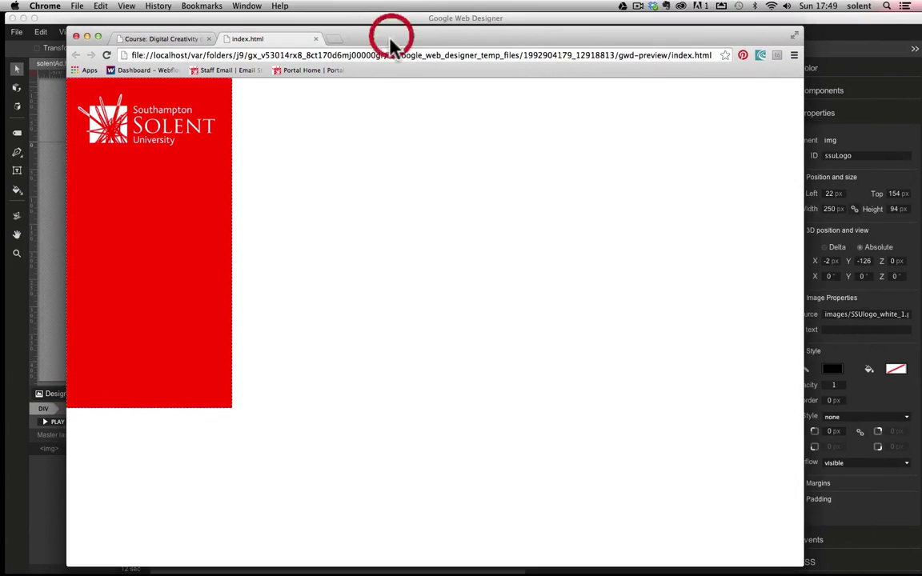
pyautogui.click(108, 56)
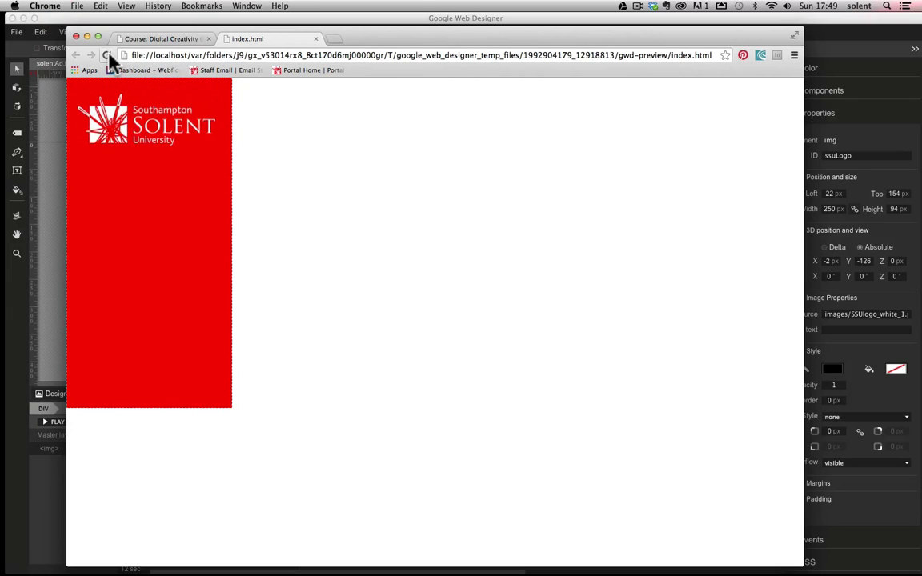
pyautogui.moveTo(108, 35); pyautogui.dragTo(920, 48)
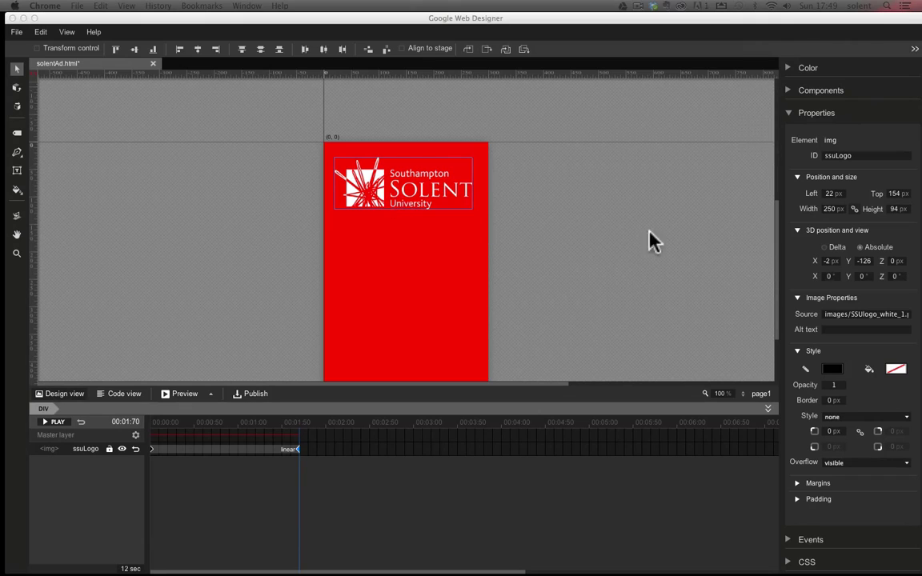
pyautogui.click(777, 279)
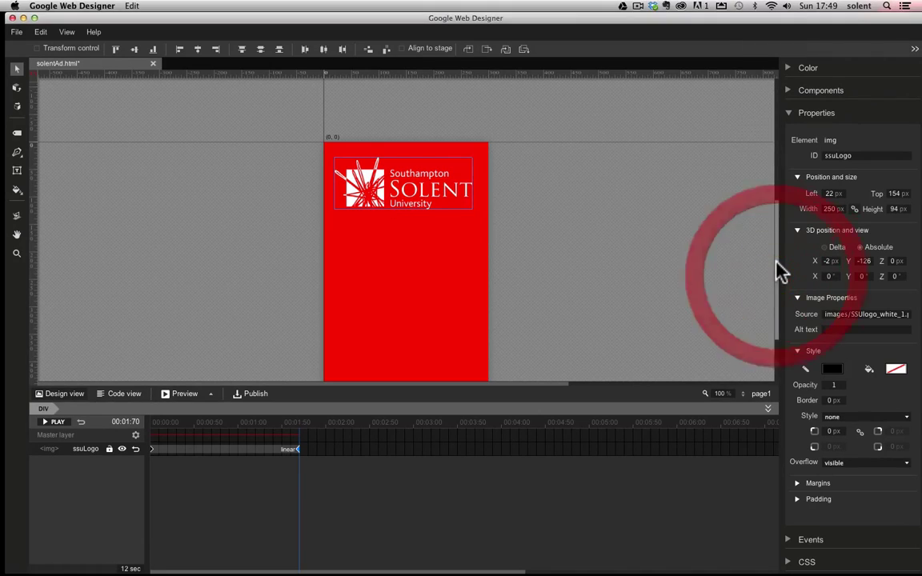
# Add a text element below the logo, give it the ID courses and enter the text COURSES.
pyautogui.moveTo(778, 271); pyautogui.dragTo(775, 289)
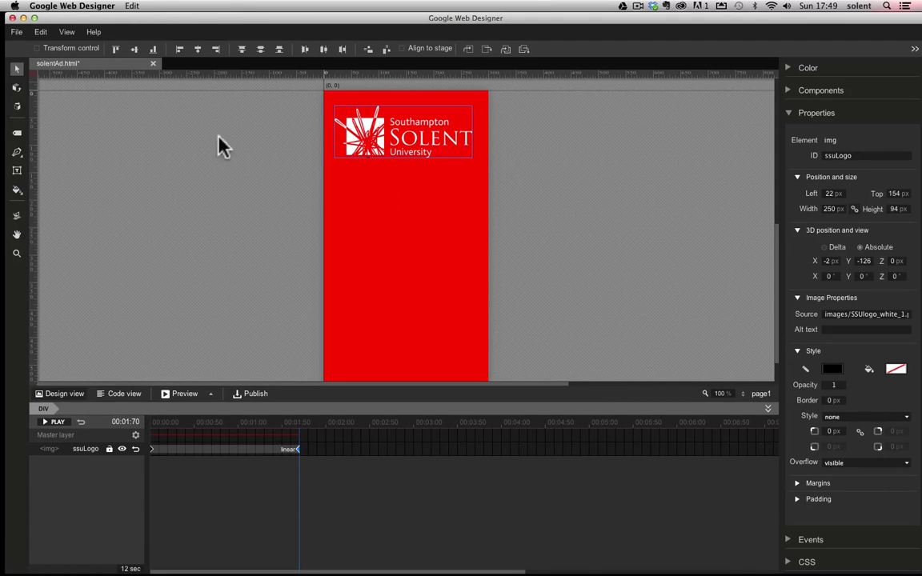
pyautogui.click(17, 172)
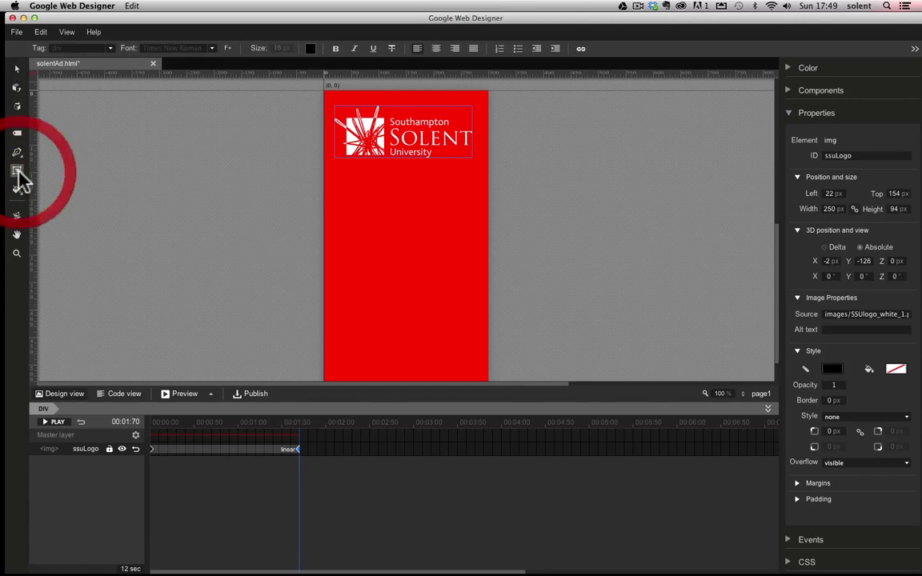
pyautogui.click(360, 196)
pyautogui.click(360, 196)
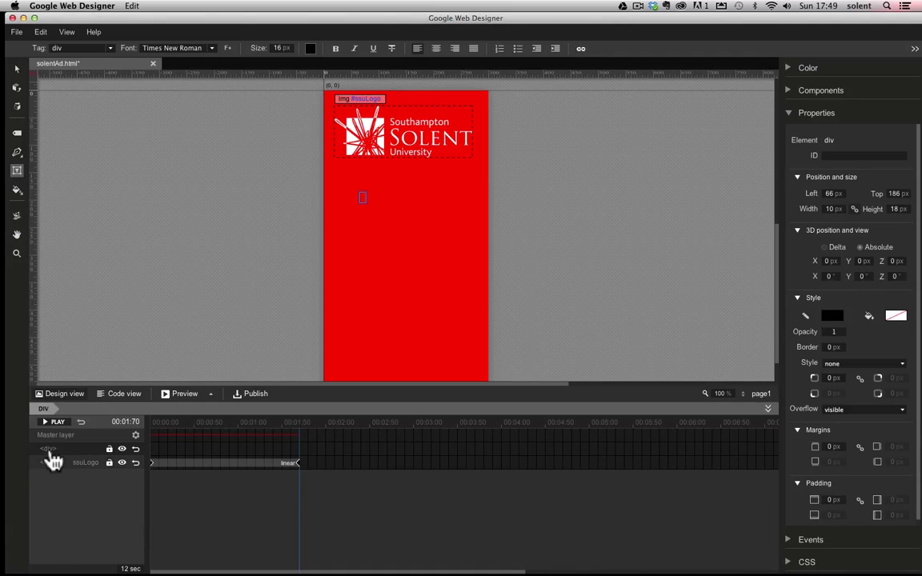
pyautogui.click(842, 155)
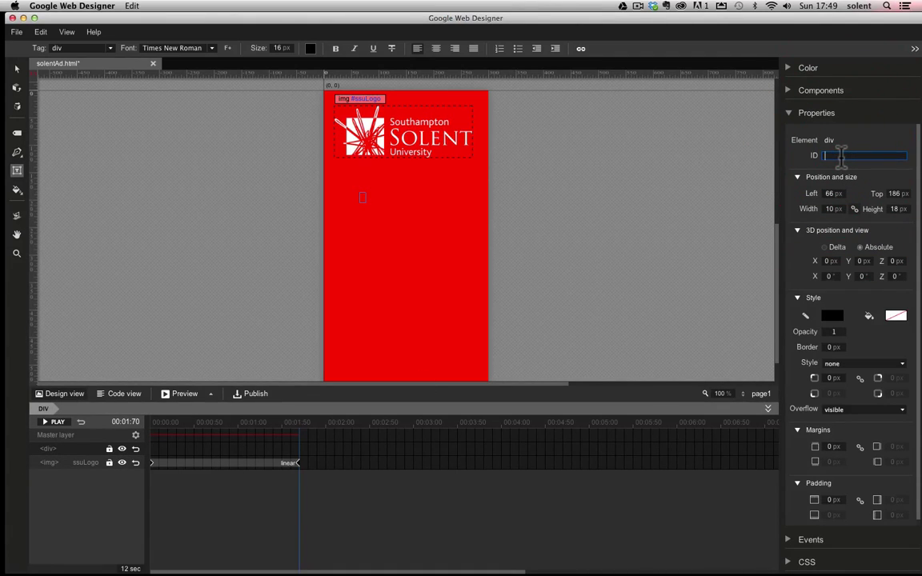
pyautogui.write('courses')
pyautogui.click(796, 159)
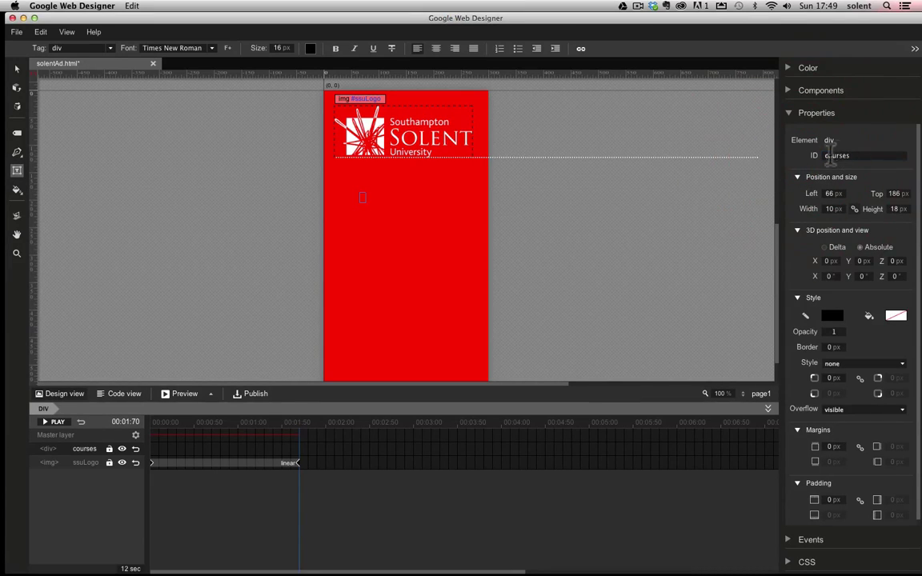
pyautogui.click(362, 202)
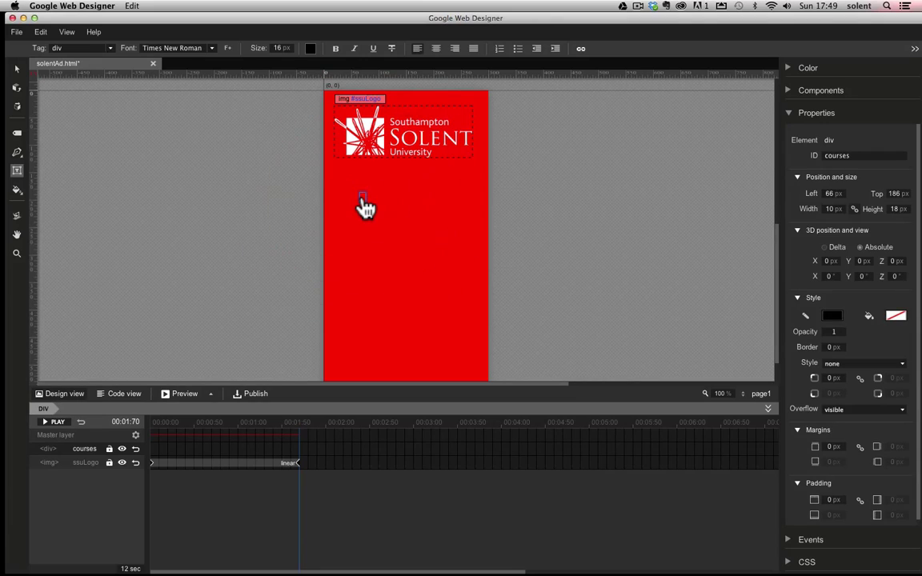
pyautogui.doubleClick(363, 201)
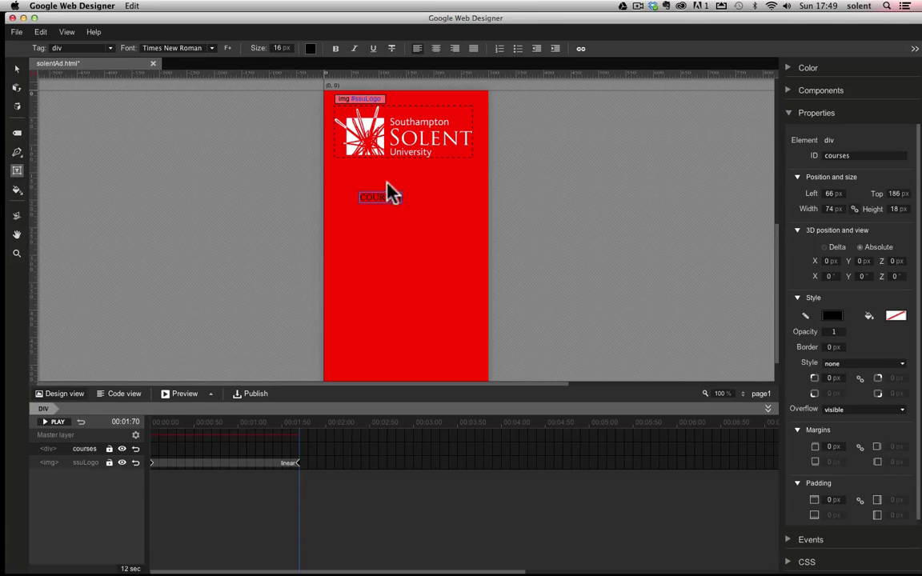
# With the COURSES text selected, add the Google font Oswald to the document.
pyautogui.doubleClick(369, 201)
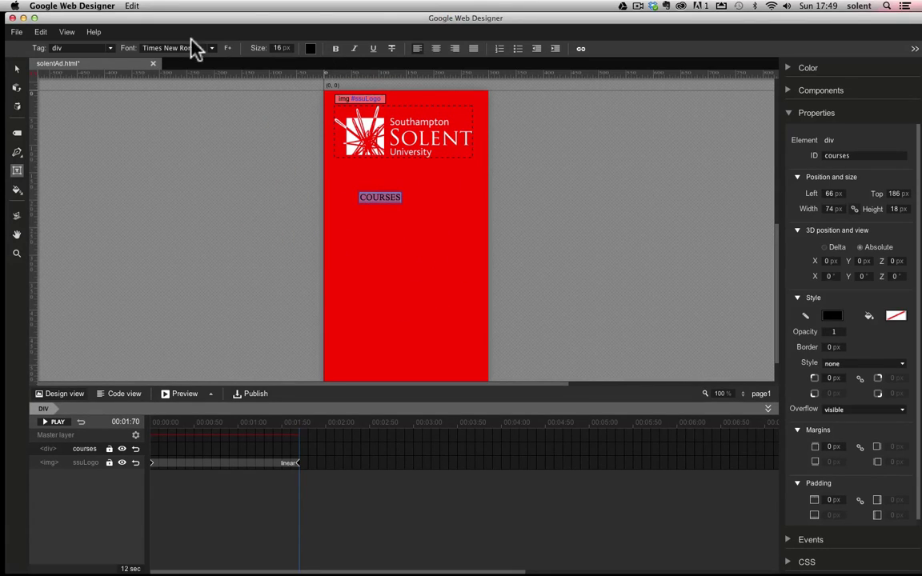
pyautogui.click(212, 49)
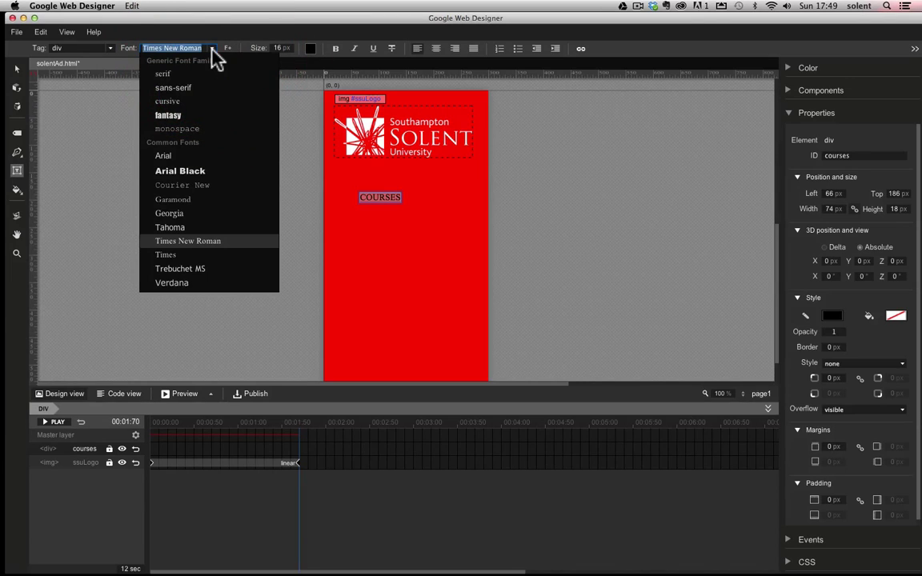
pyautogui.click(218, 53)
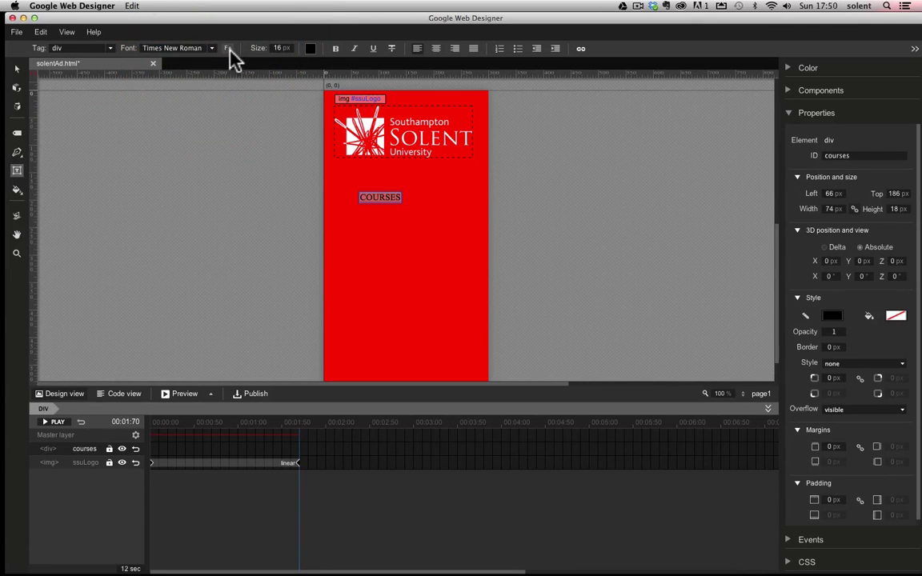
pyautogui.click(228, 50)
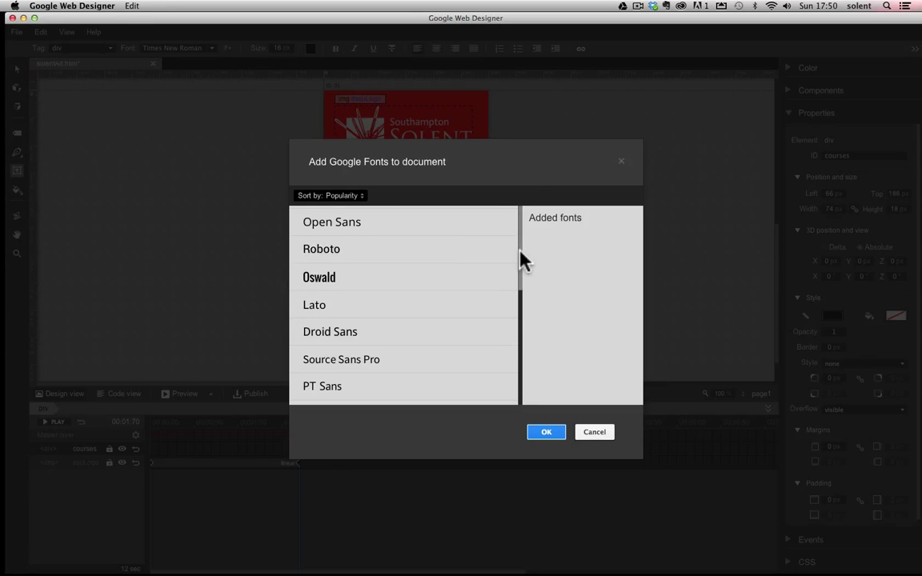
pyautogui.moveTo(521, 260); pyautogui.dragTo(526, 324)
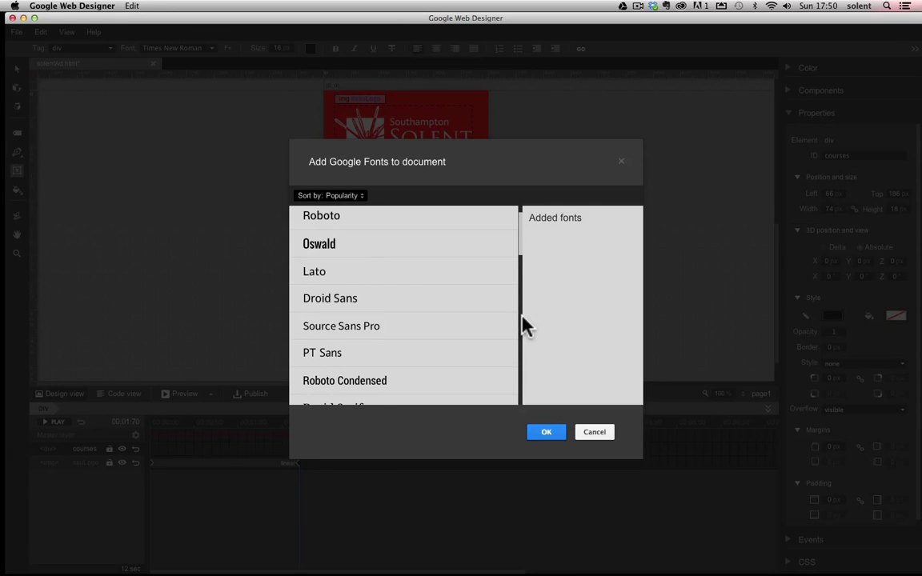
pyautogui.scroll(1, 523, 316)
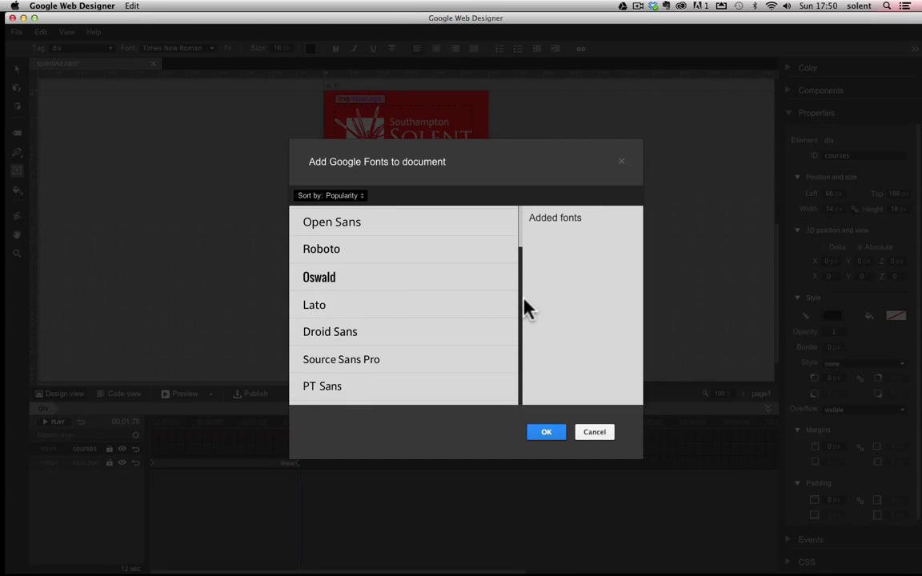
pyautogui.click(341, 282)
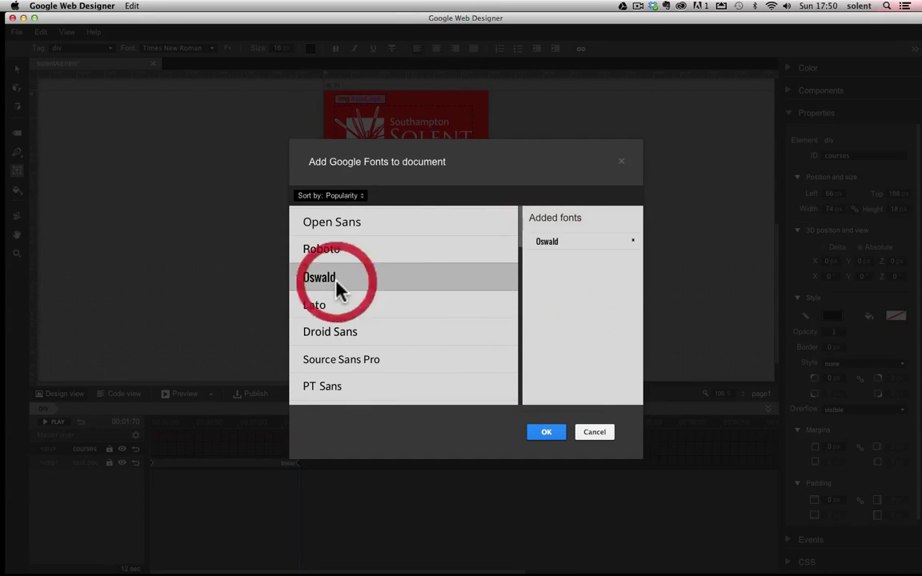
pyautogui.click(548, 433)
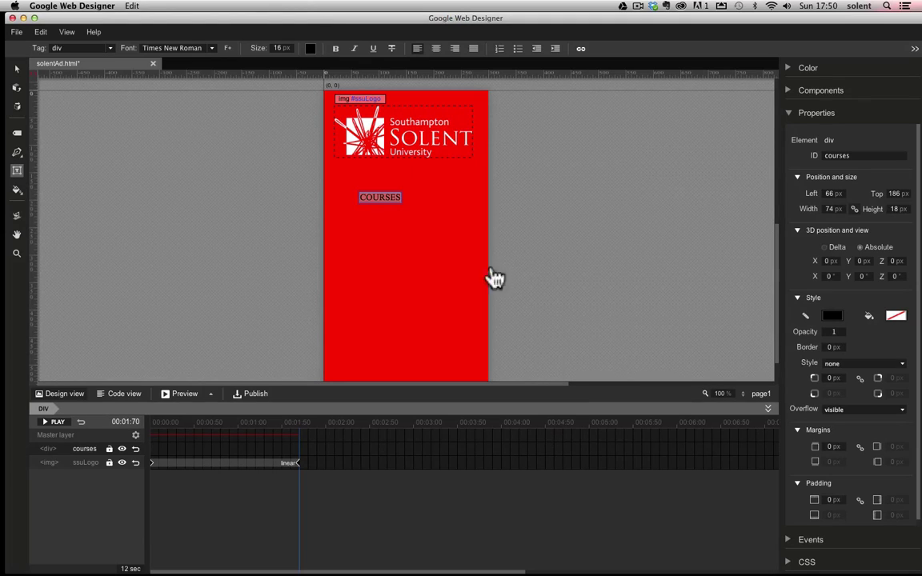
# Apply the Oswald web font to the COURSES text and format it as an h1 heading.
pyautogui.click(212, 48)
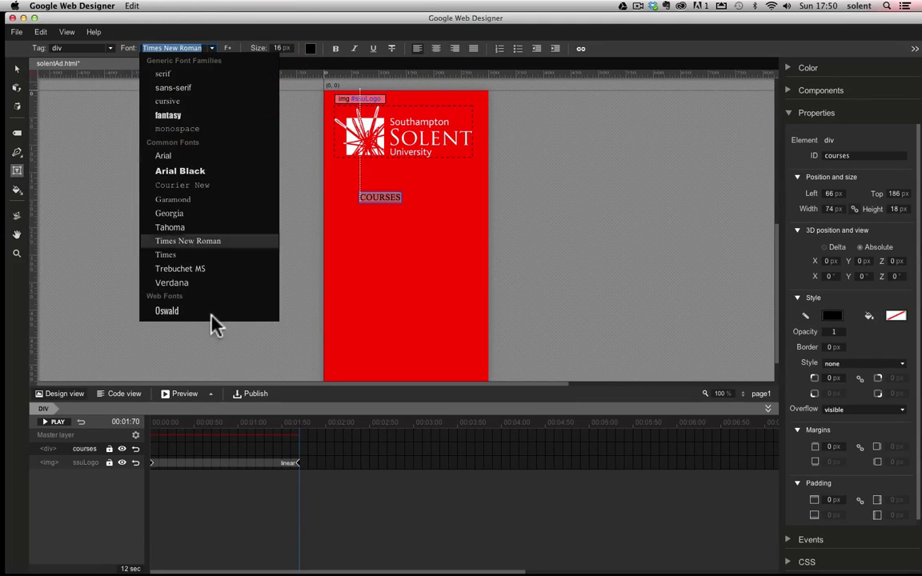
pyautogui.click(167, 312)
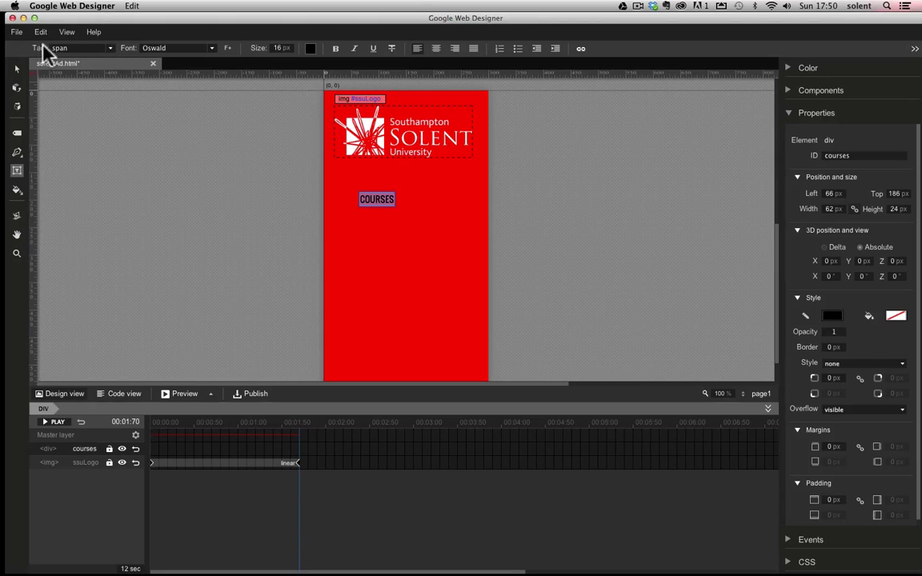
pyautogui.click(109, 49)
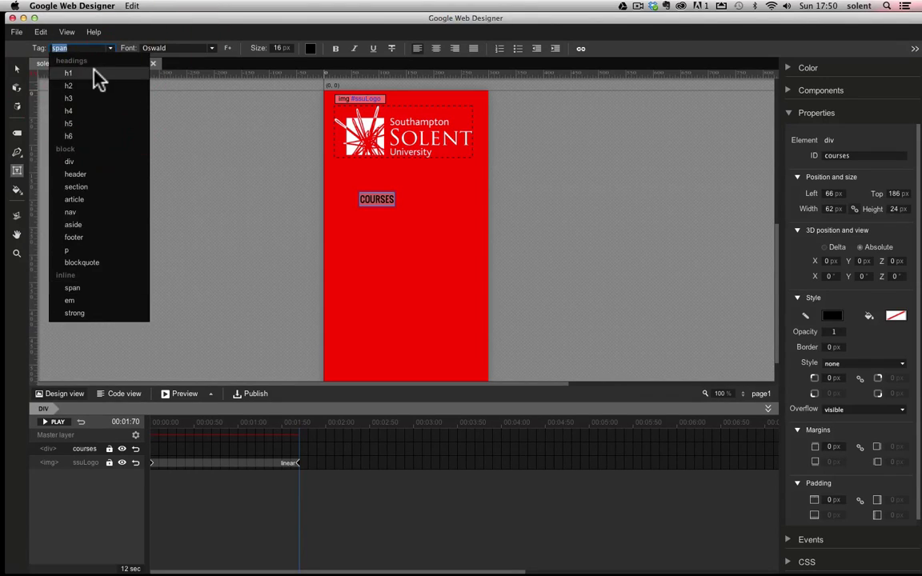
pyautogui.click(94, 73)
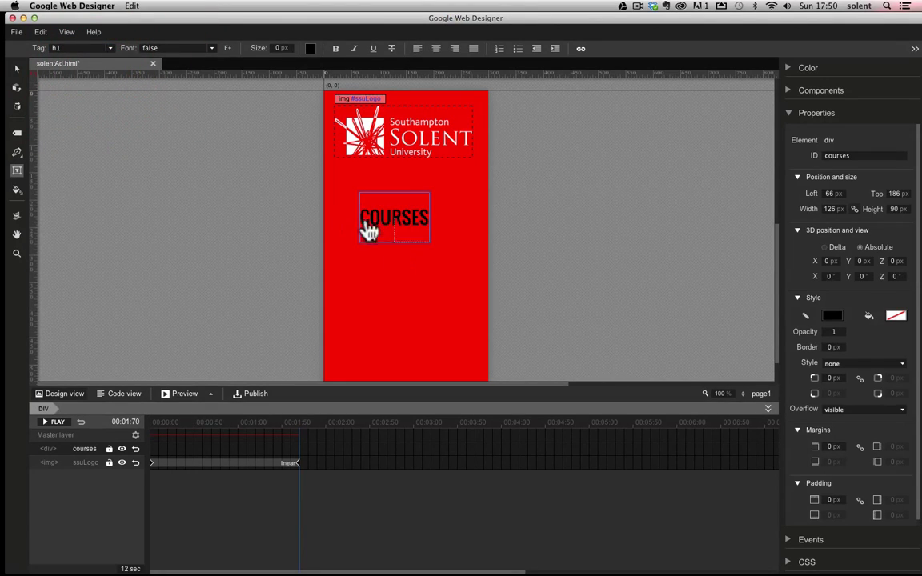
# Colour the COURSES text white (FFFFFF) and move it up under the logo, to about left 79 px and top 142 px.
pyautogui.doubleClick(407, 230)
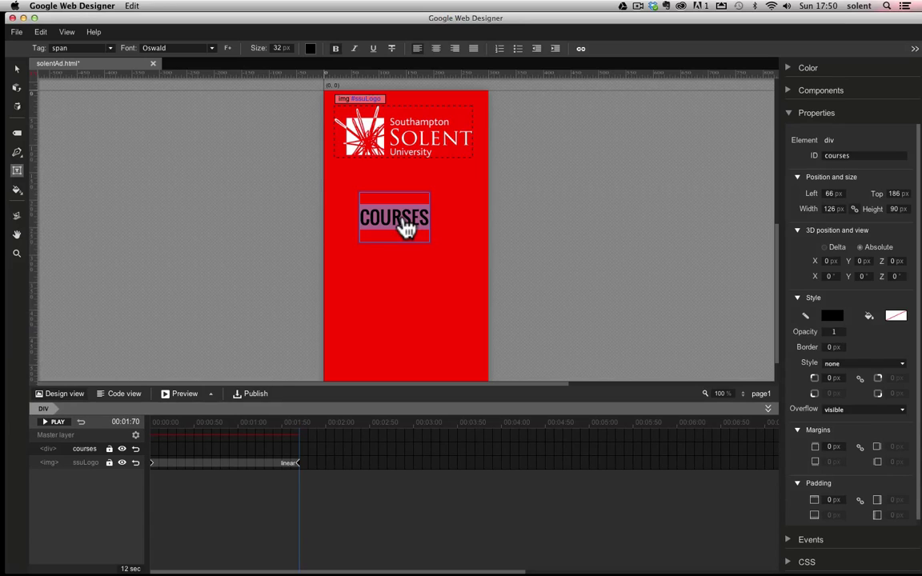
pyautogui.click(312, 52)
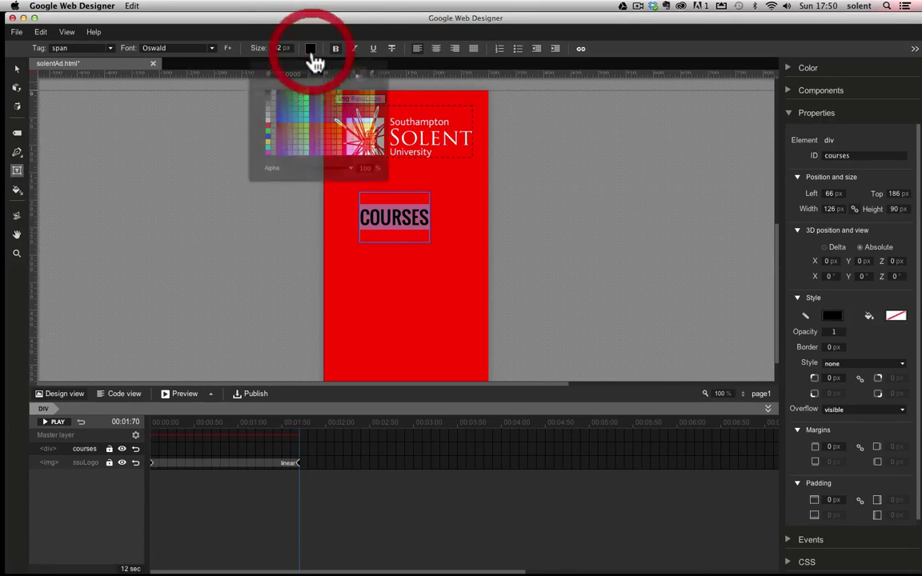
pyautogui.click(269, 124)
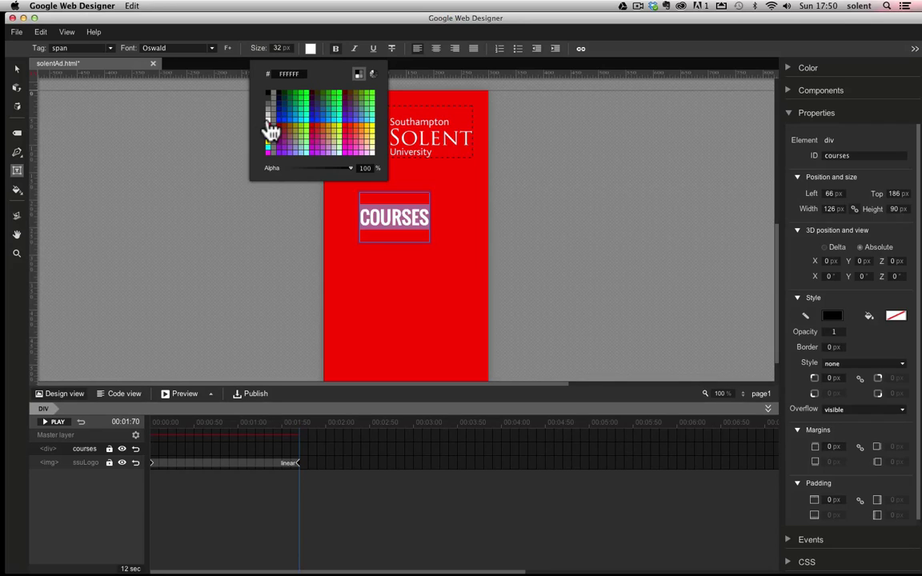
pyautogui.click(17, 69)
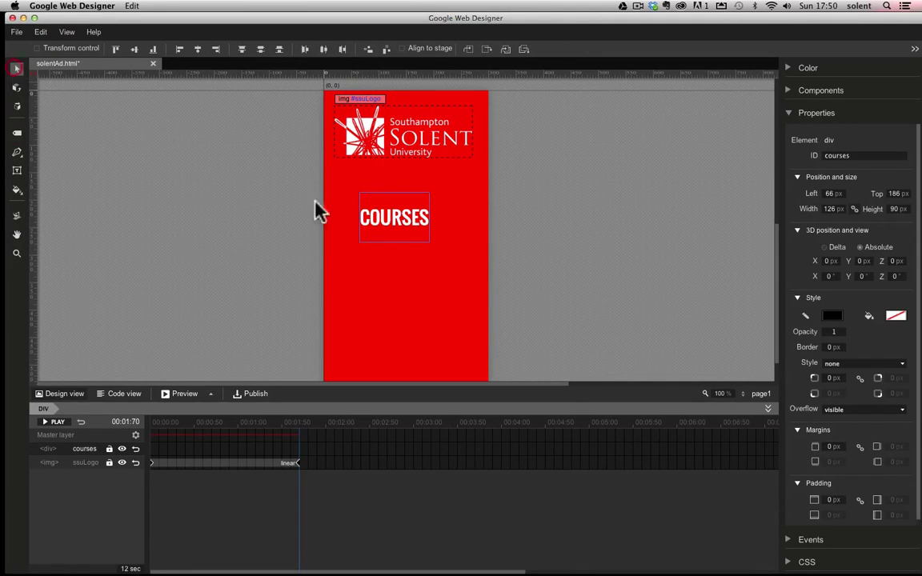
pyautogui.moveTo(402, 222); pyautogui.dragTo(406, 199)
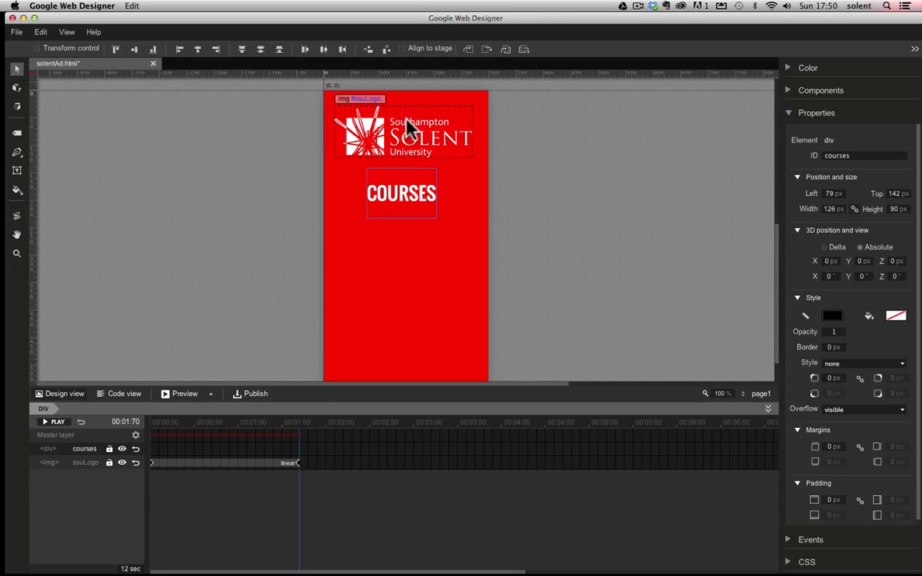
# Insert a keyframe for the courses layer at 00:01:90, and shift and shorten its animation span to run from 00:01:80 to 00:03:20.
pyautogui.click(317, 460)
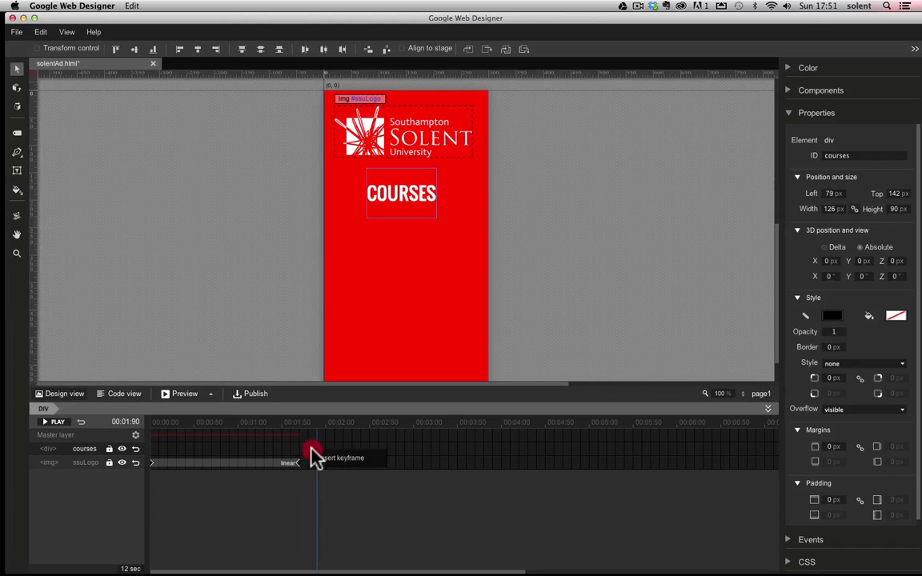
pyautogui.click(317, 458)
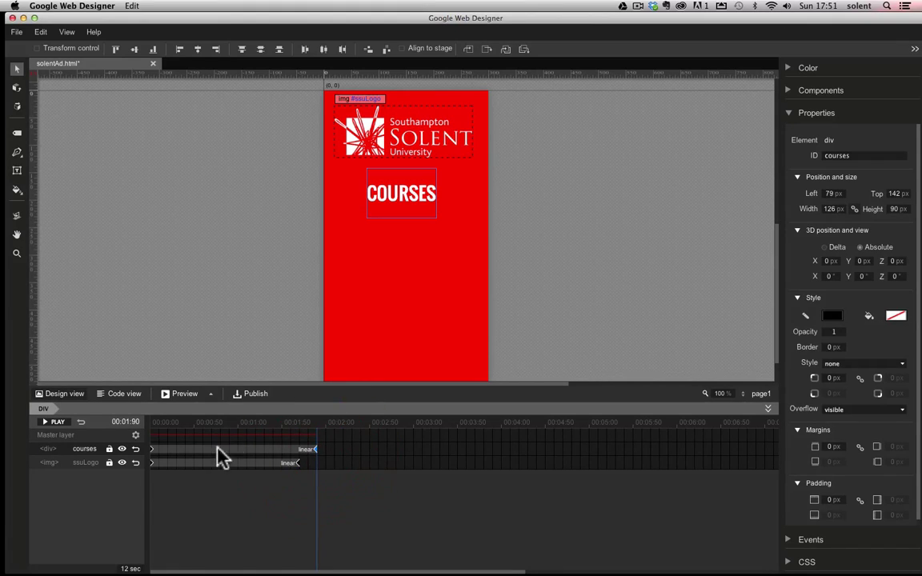
pyautogui.moveTo(200, 452); pyautogui.dragTo(361, 459)
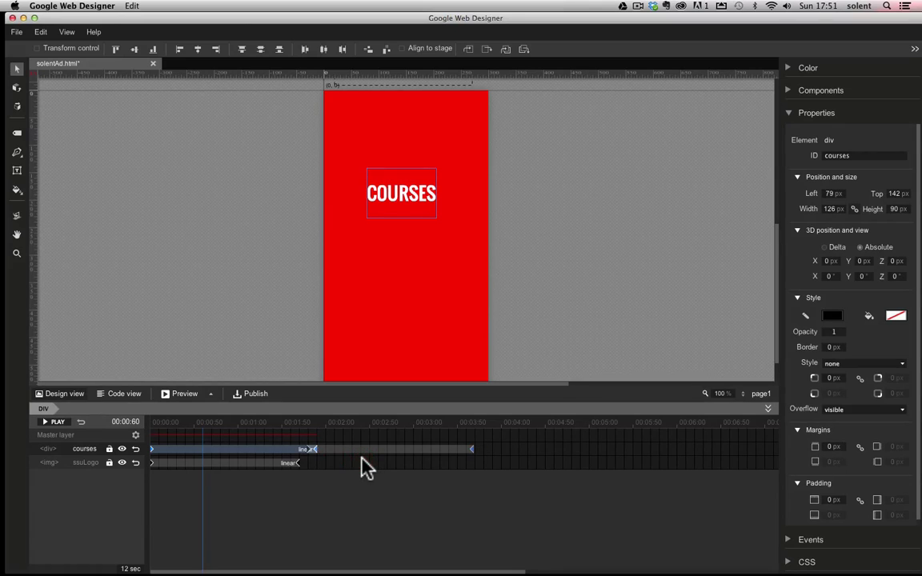
pyautogui.click(473, 450)
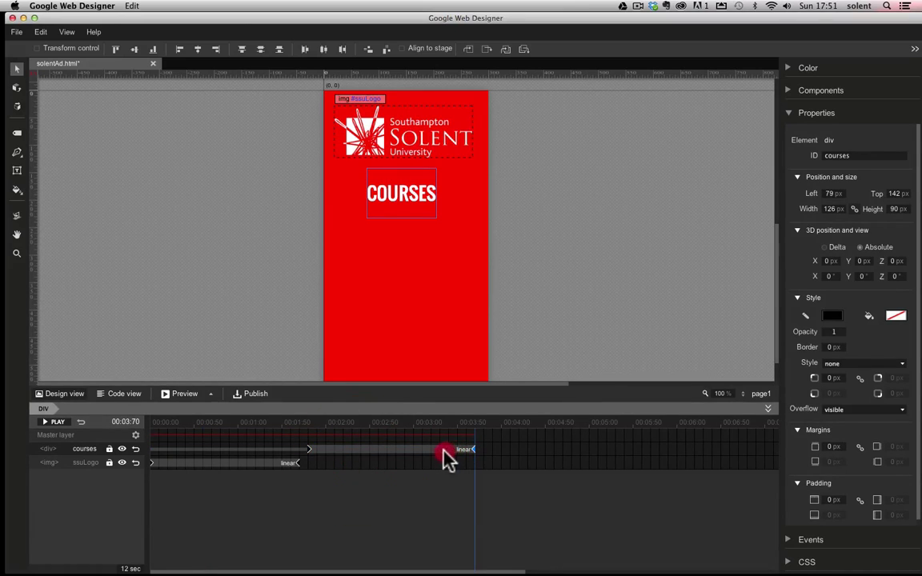
pyautogui.moveTo(430, 451); pyautogui.dragTo(430, 451)
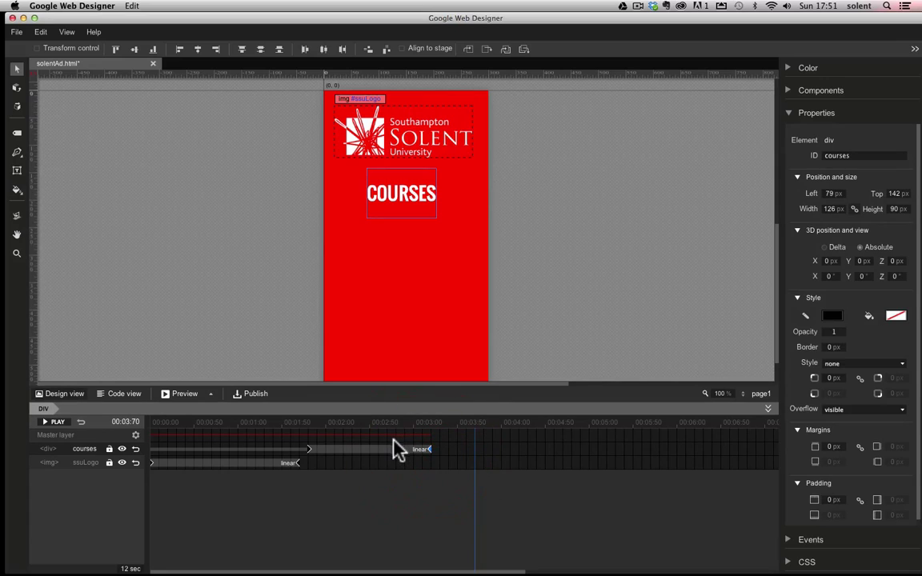
# Set the courses text's opacity to 0 at the 00:01:80 keyframe and compare it with the 00:03:20 keyframe.
pyautogui.click(310, 450)
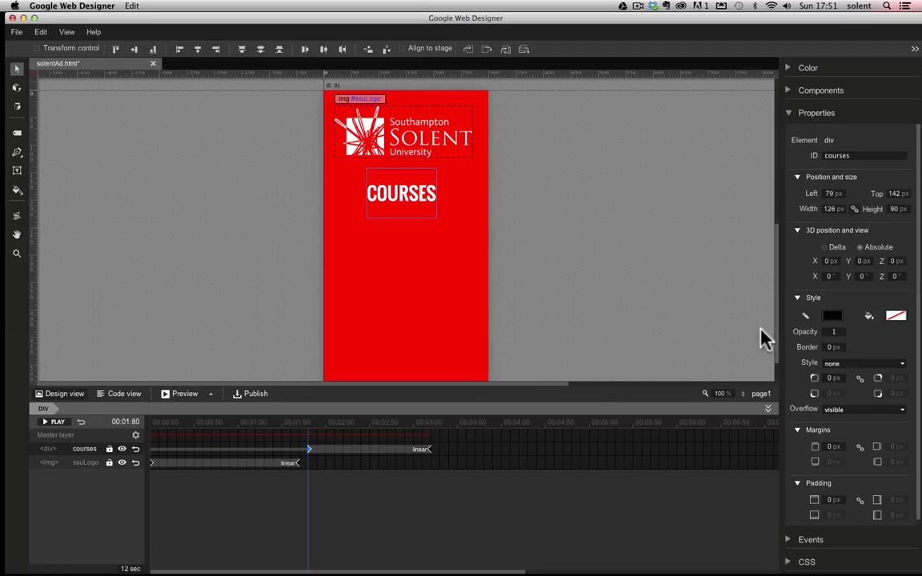
pyautogui.click(834, 335)
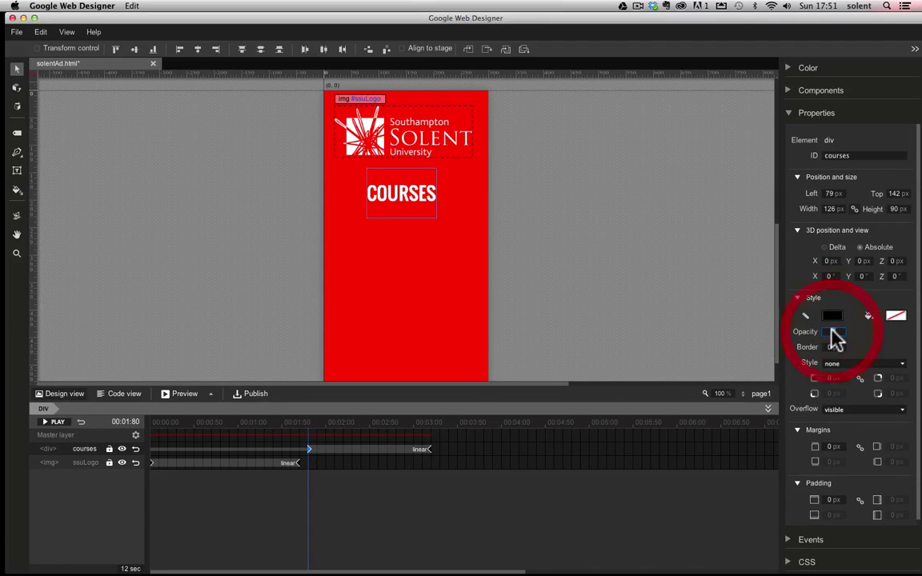
pyautogui.write('0')
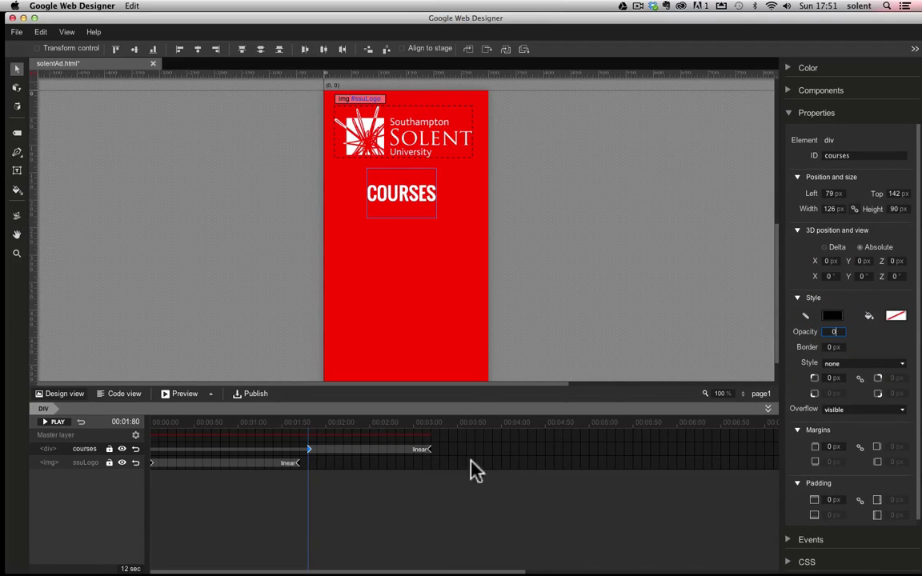
pyautogui.click(430, 449)
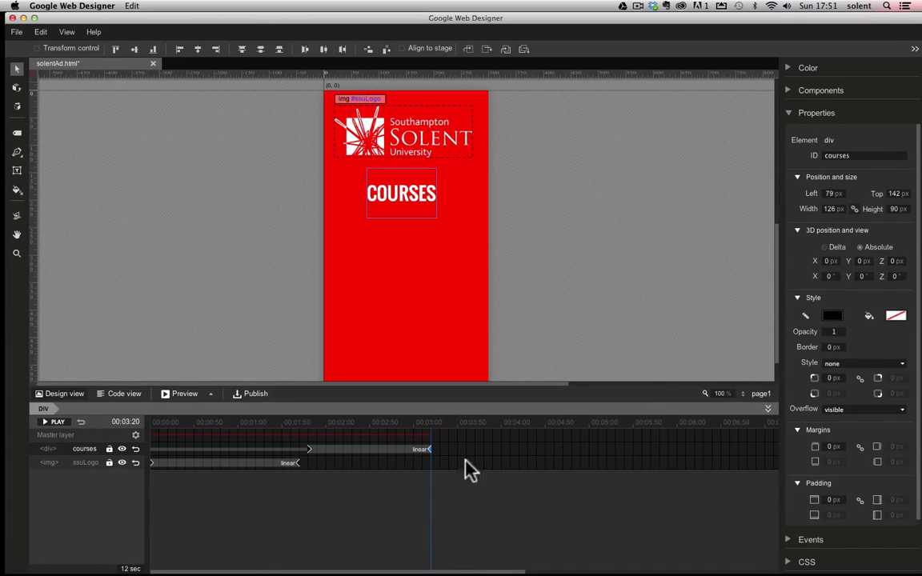
# Change the easing of the courses layer's animation span to ease-in.
pyautogui.click(418, 449)
pyautogui.rightClick(418, 449)
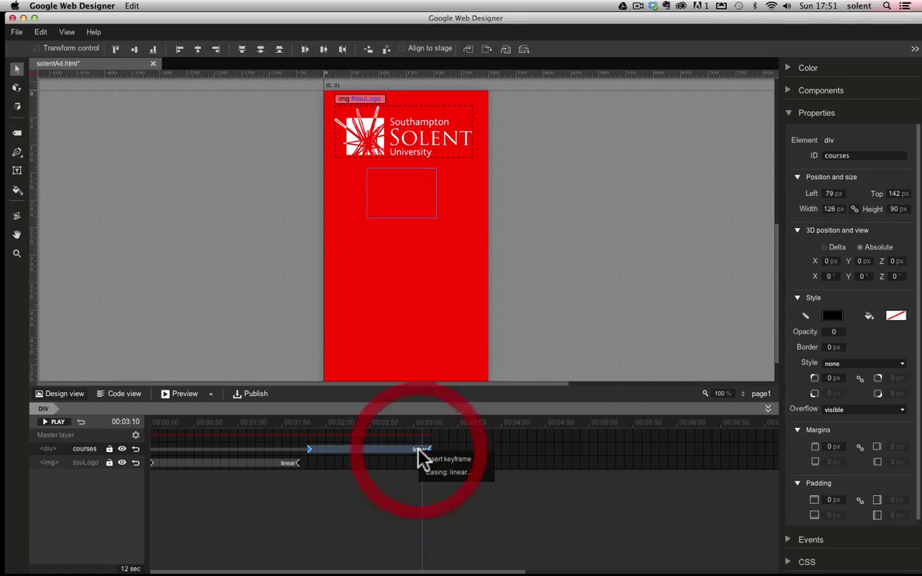
pyautogui.click(440, 473)
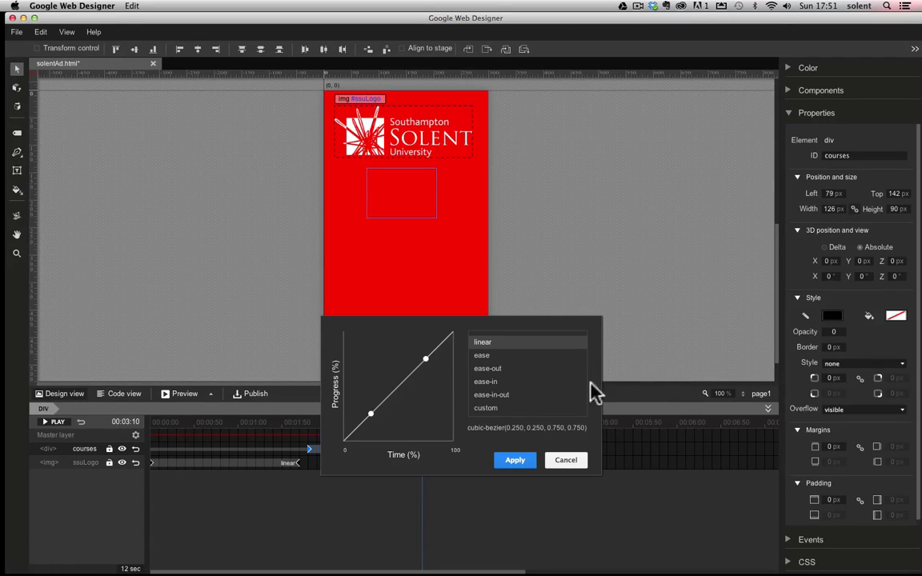
pyautogui.click(486, 382)
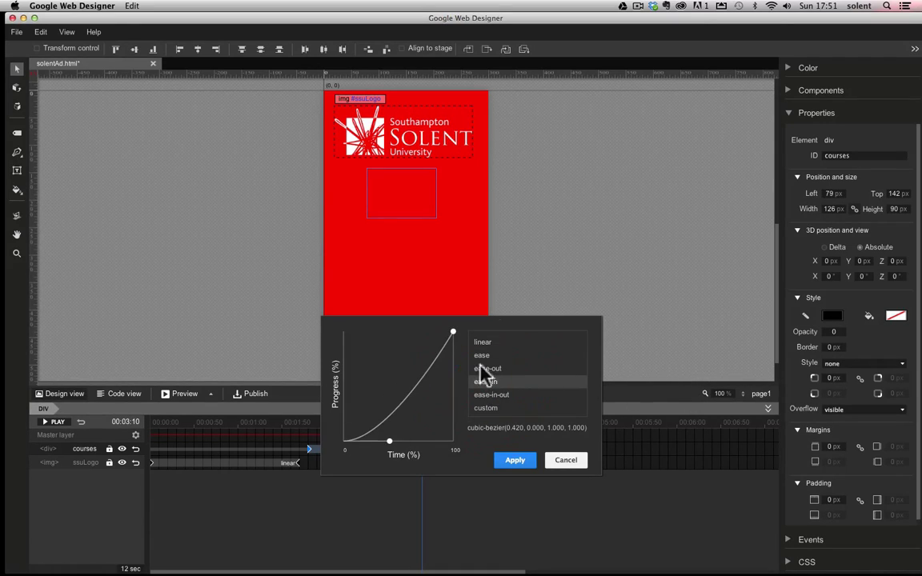
pyautogui.click(516, 464)
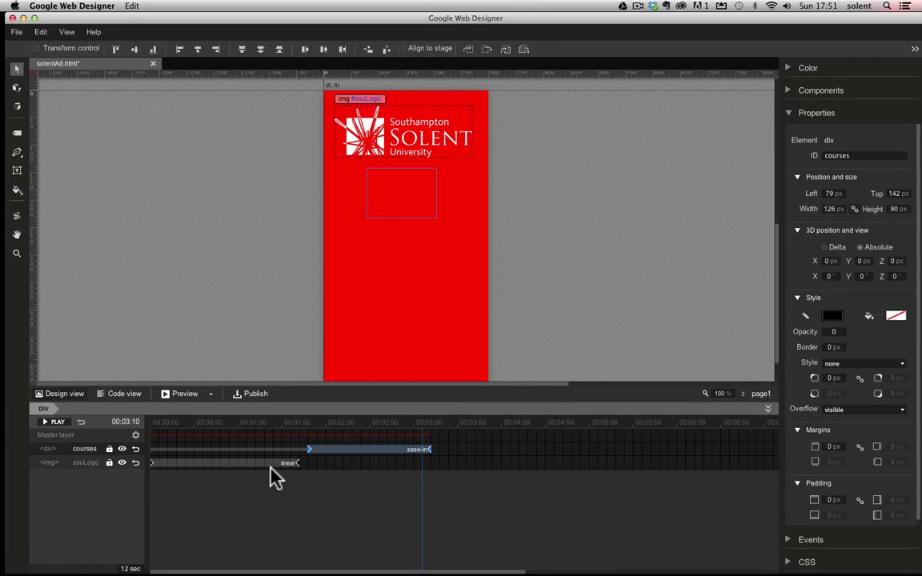
# Play back the banner animation, check the publish settings and the ad's preview in Chrome, and close the preview window.
pyautogui.click(53, 424)
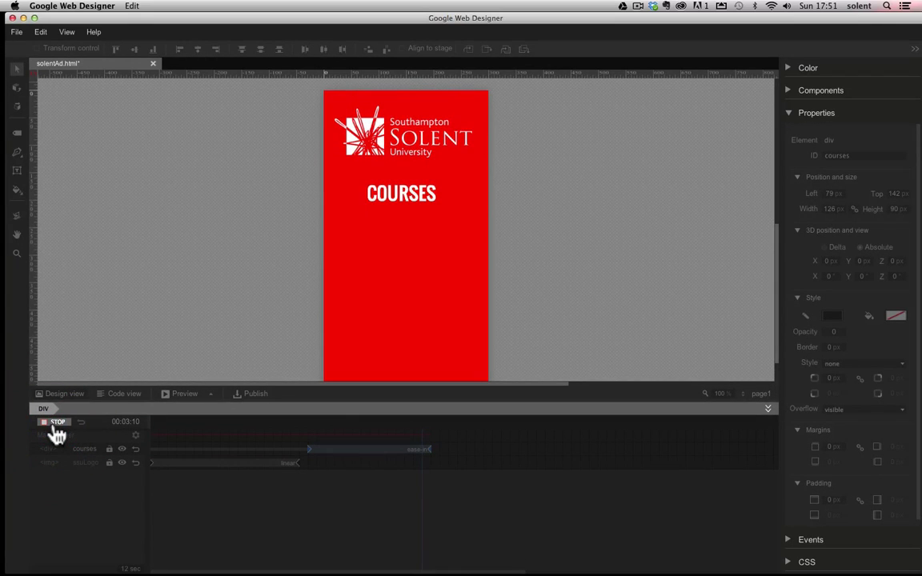
pyautogui.click(58, 424)
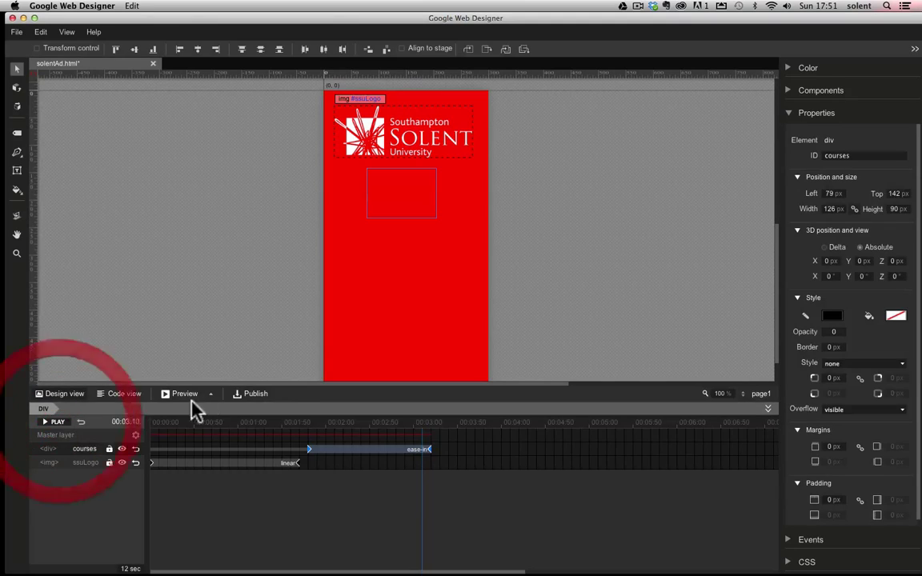
pyautogui.click(252, 392)
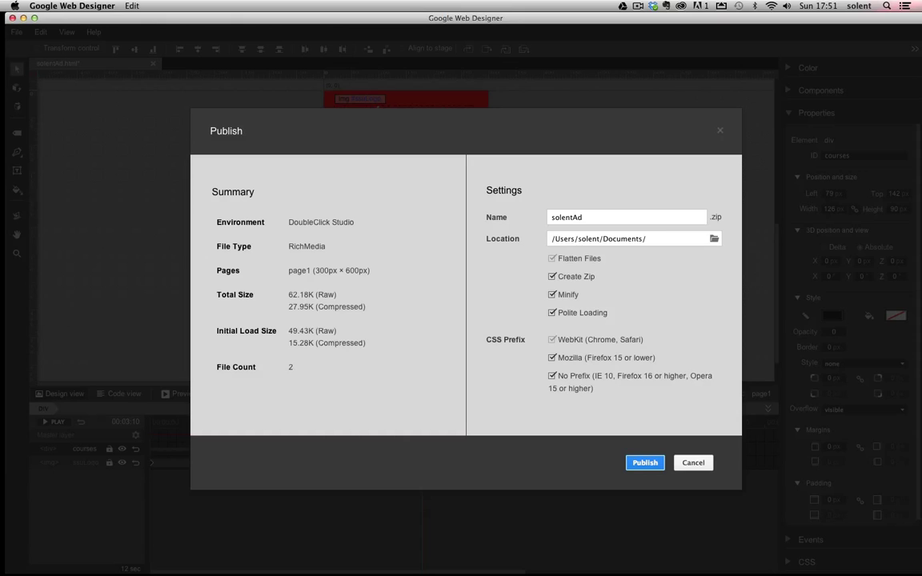
pyautogui.click(642, 461)
pyautogui.moveTo(813, 102); pyautogui.dragTo(571, 113)
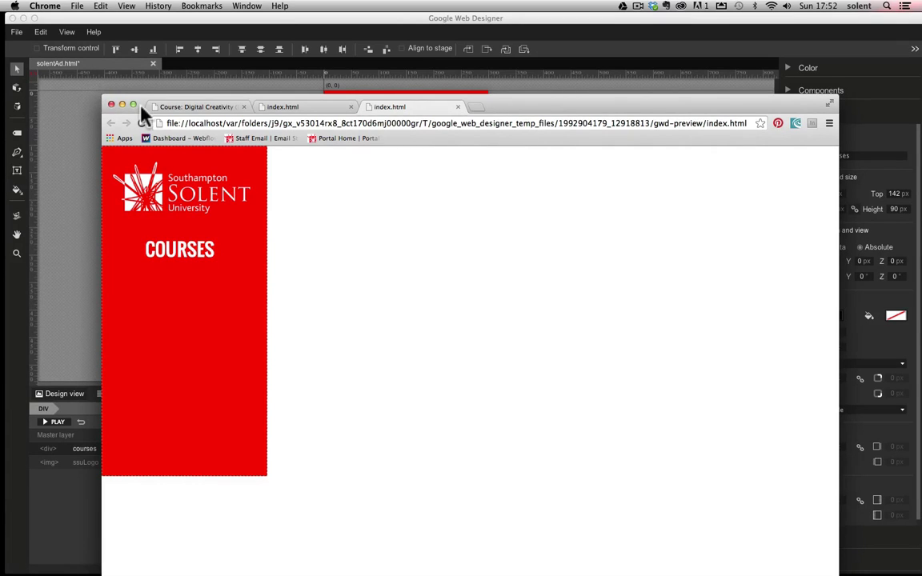
pyautogui.click(113, 105)
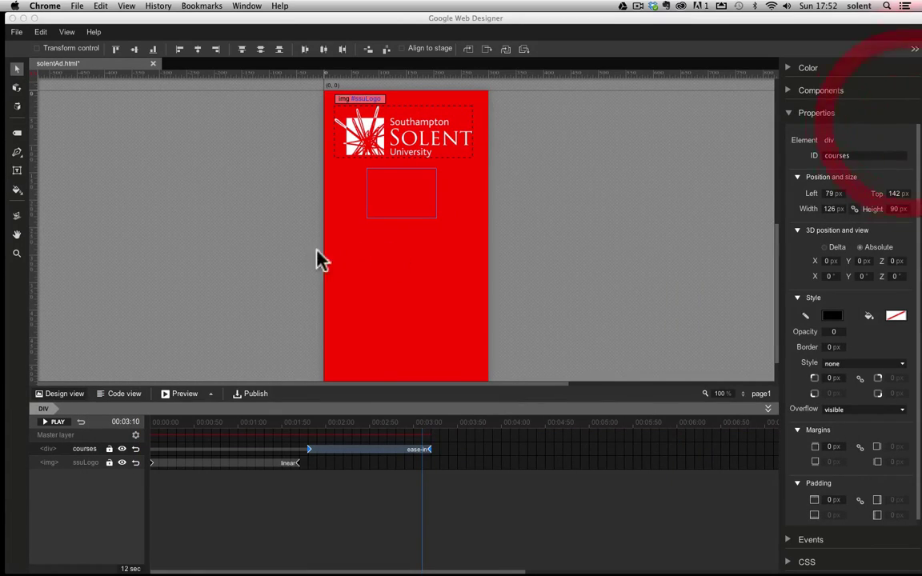
# At 00:03:20 on the timeline, add the text DESIGN below COURSES, at about left 44 px and top 319 px.
pyautogui.click(431, 423)
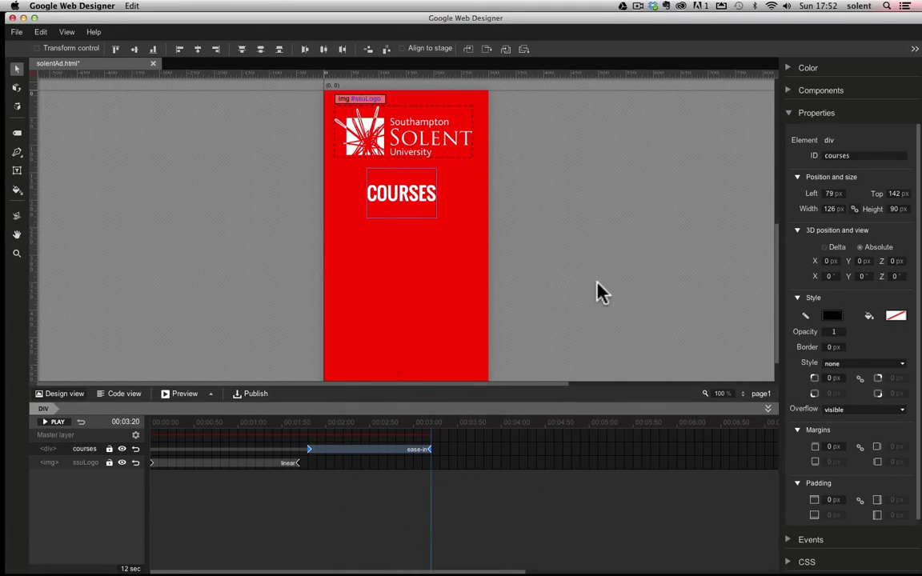
pyautogui.click(554, 252)
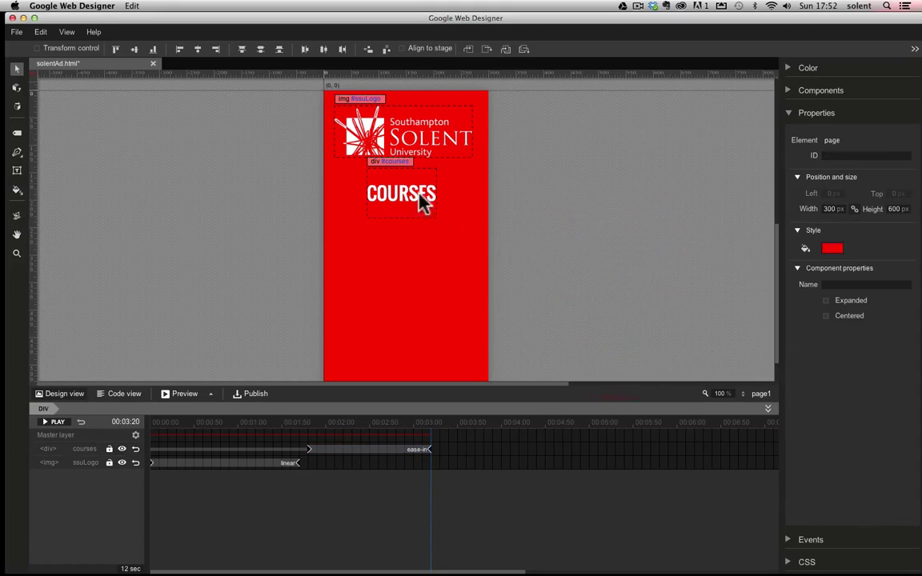
pyautogui.click(16, 171)
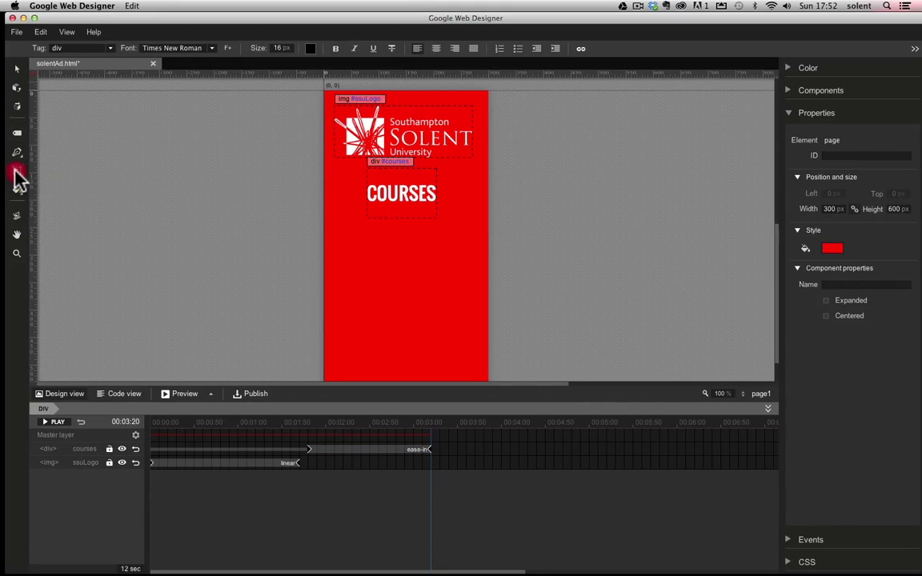
pyautogui.click(349, 269)
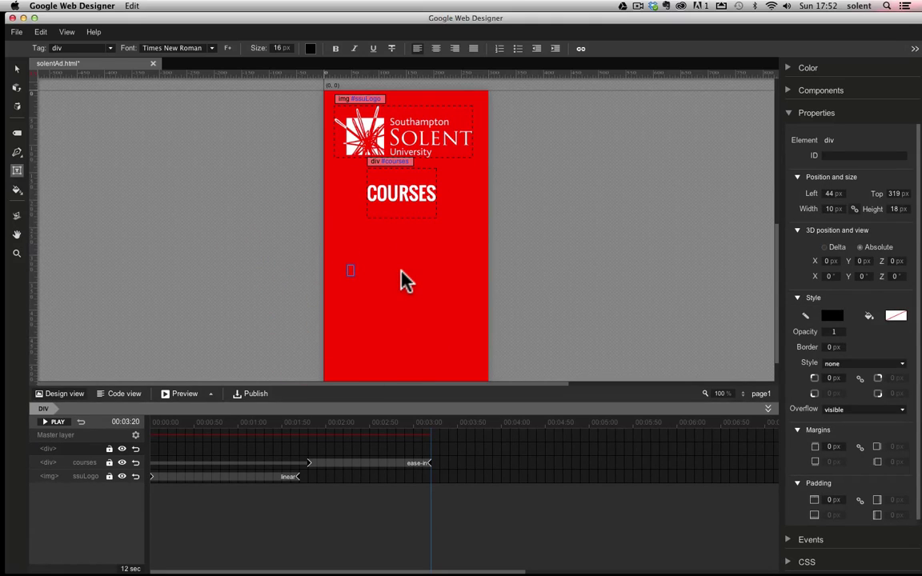
pyautogui.write('DESIGN')
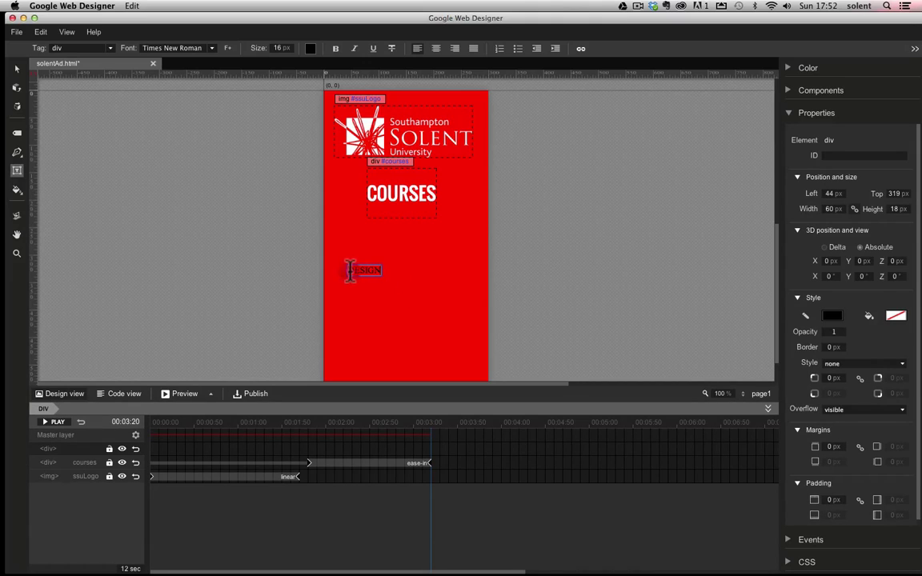
# Format the DESIGN text as an h2 heading in the Oswald font, coloured white (FFFFFF).
pyautogui.moveTo(346, 269); pyautogui.dragTo(401, 270)
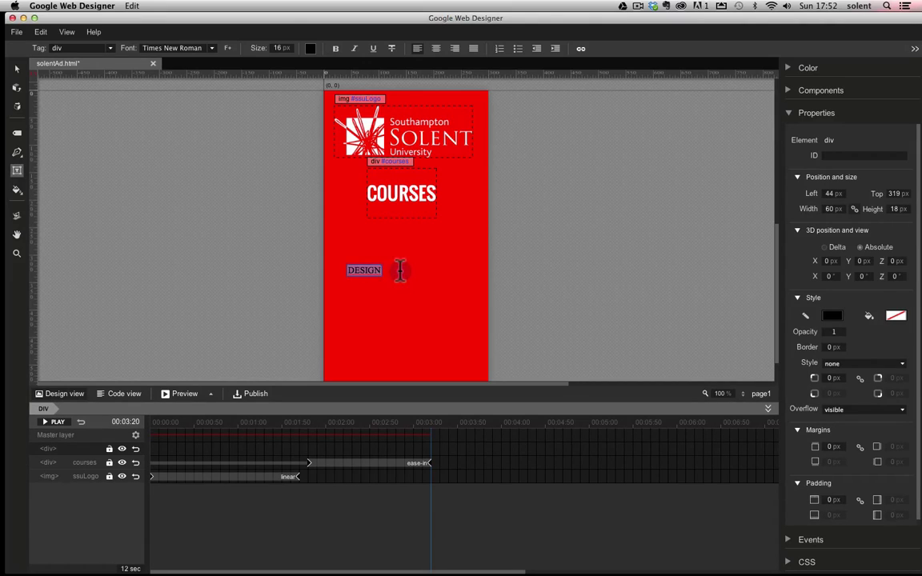
pyautogui.click(213, 50)
pyautogui.click(184, 313)
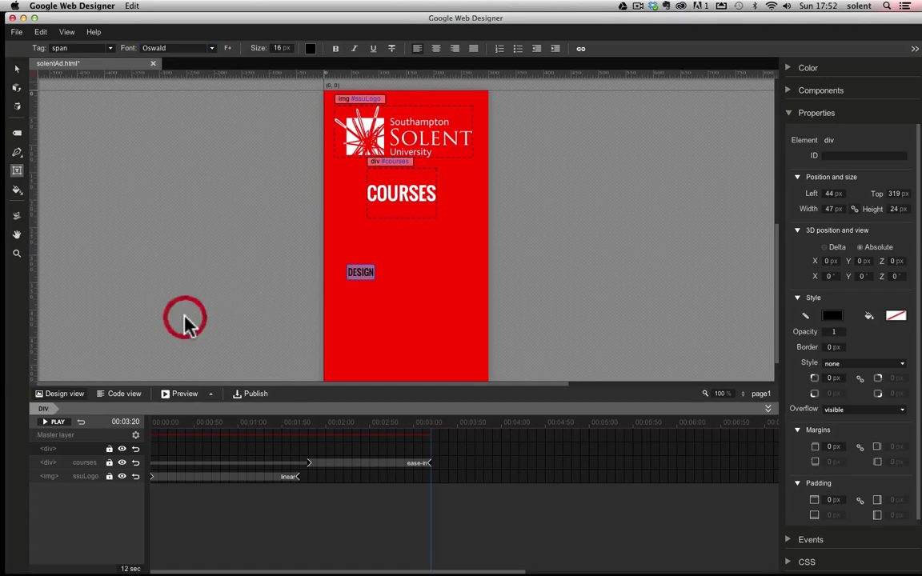
pyautogui.click(109, 48)
pyautogui.click(88, 84)
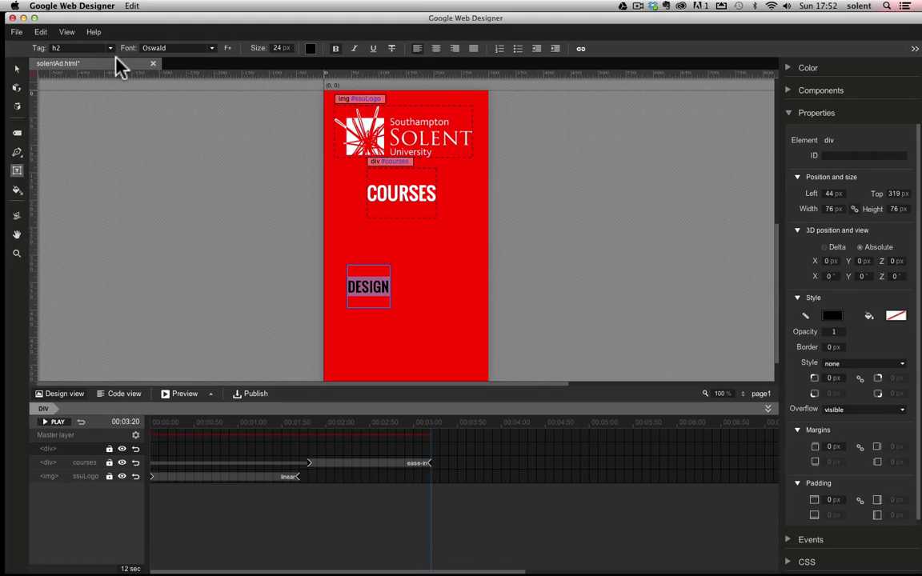
pyautogui.click(312, 51)
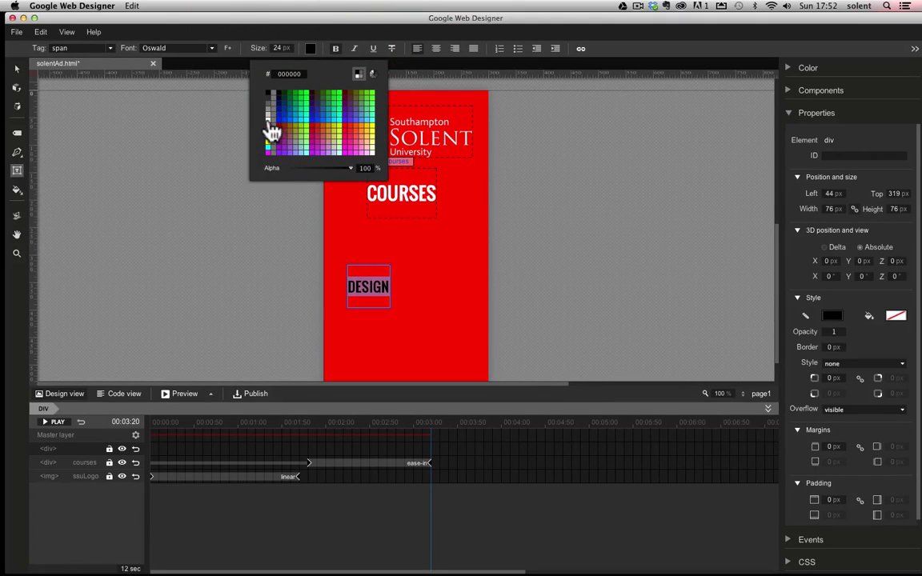
pyautogui.click(269, 121)
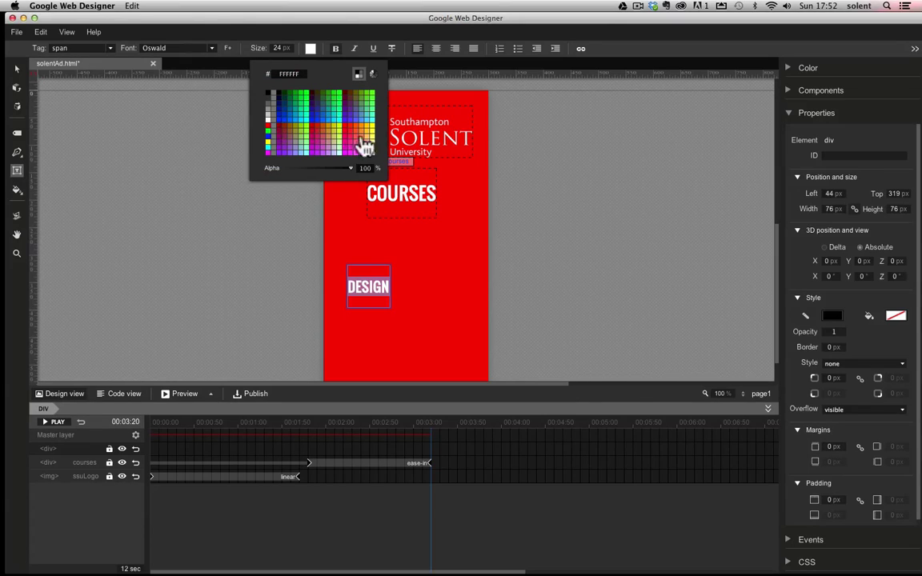
pyautogui.click(441, 72)
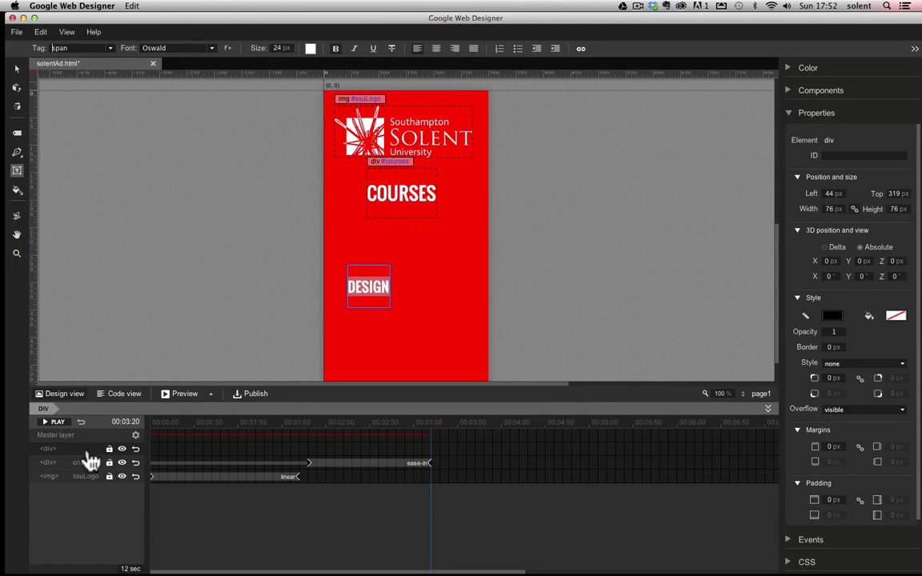
# Give the DESIGN text the ID design and move it up to about top 271 px.
pyautogui.click(836, 156)
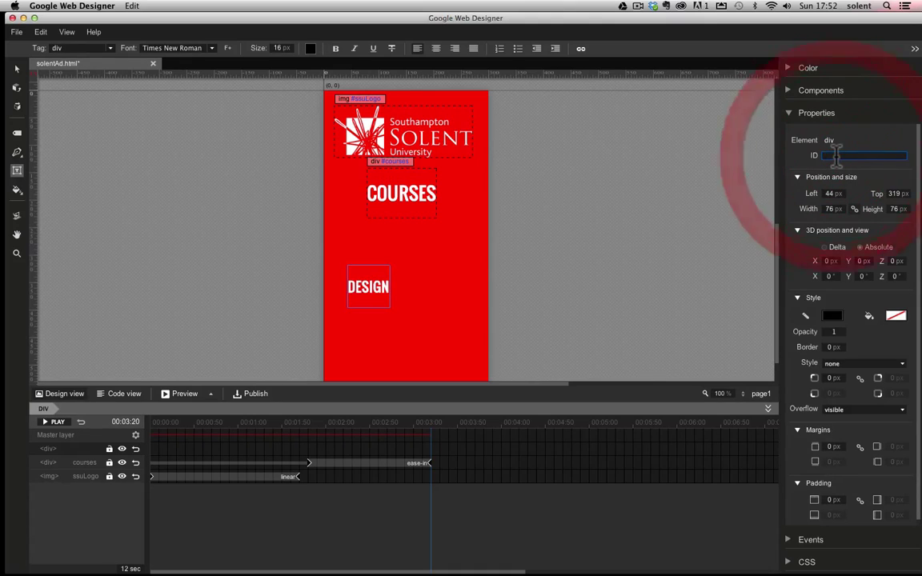
pyautogui.write('design')
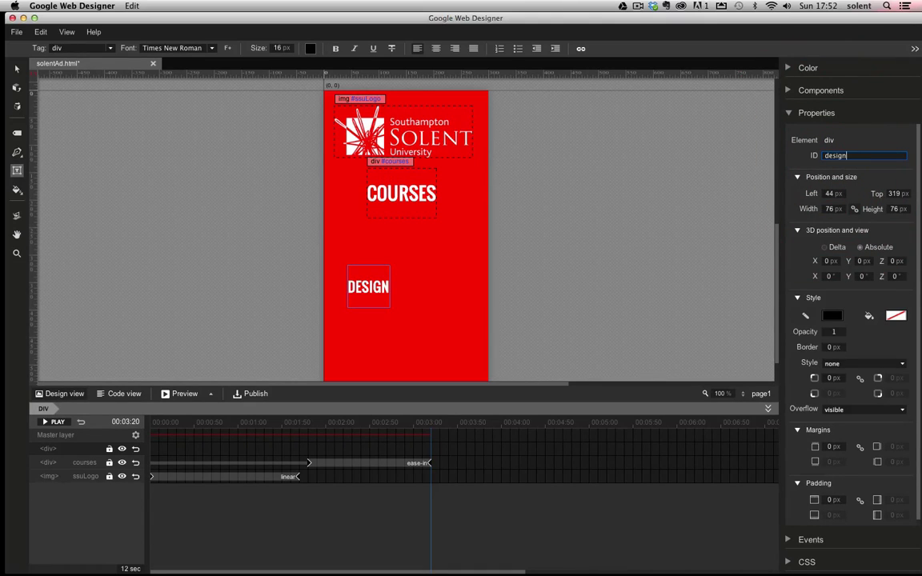
pyautogui.click(814, 163)
pyautogui.click(16, 69)
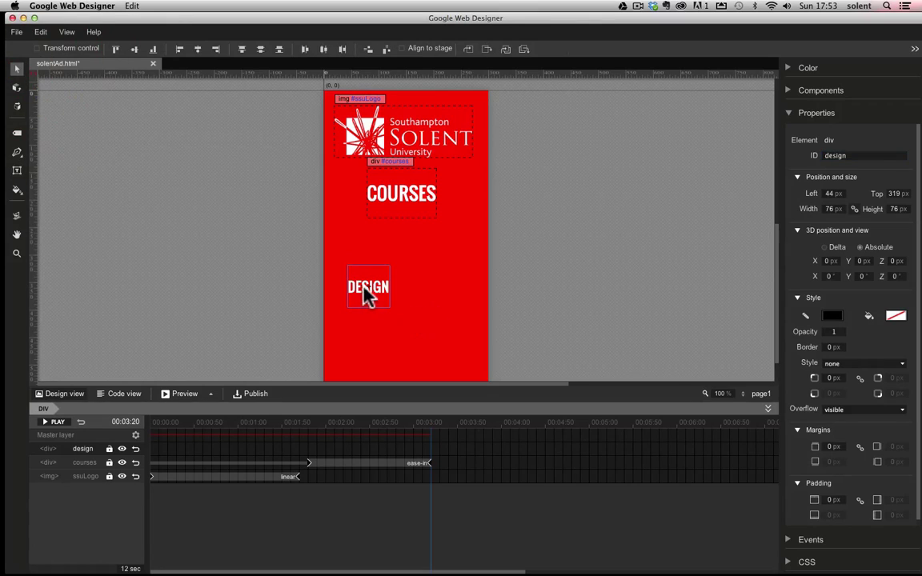
pyautogui.moveTo(364, 286); pyautogui.dragTo(370, 259)
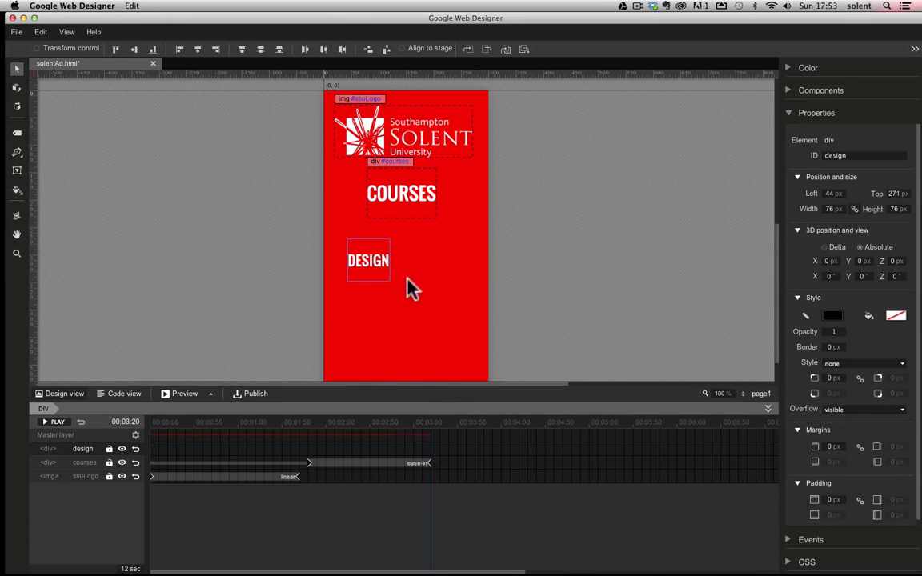
# Duplicate the DESIGN text, rename the copy's layer maths and place it below, at about left 43 px and top 356 px.
pyautogui.click(375, 264)
pyautogui.press('super+v')
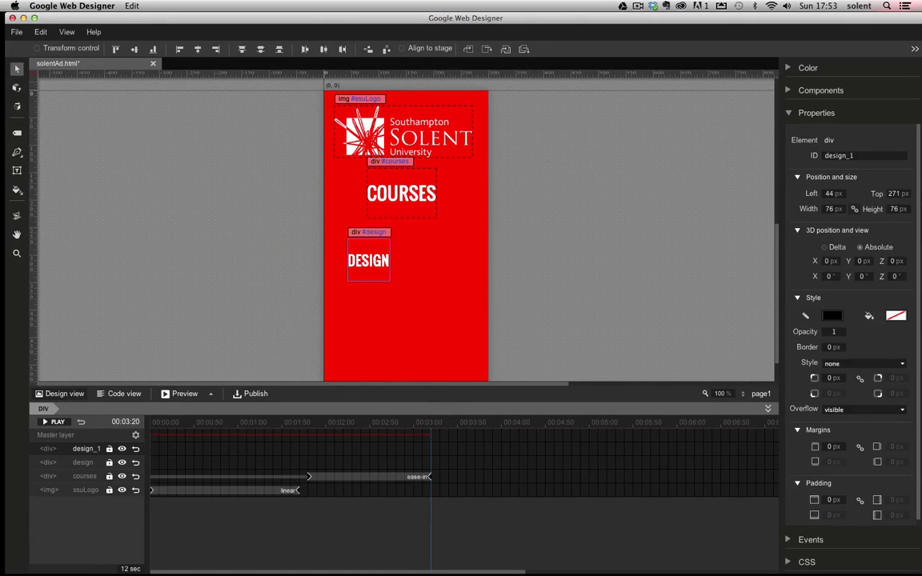
pyautogui.doubleClick(86, 449)
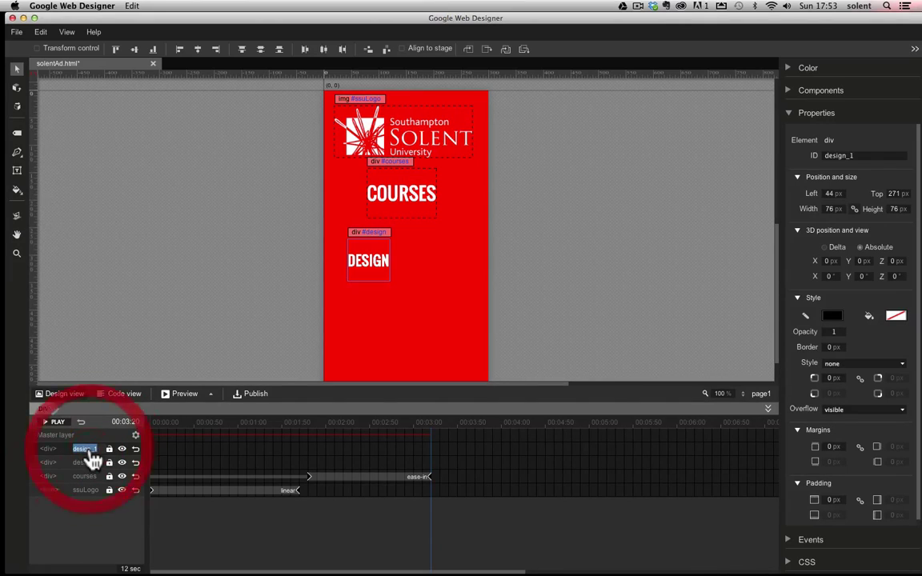
pyautogui.write('maths')
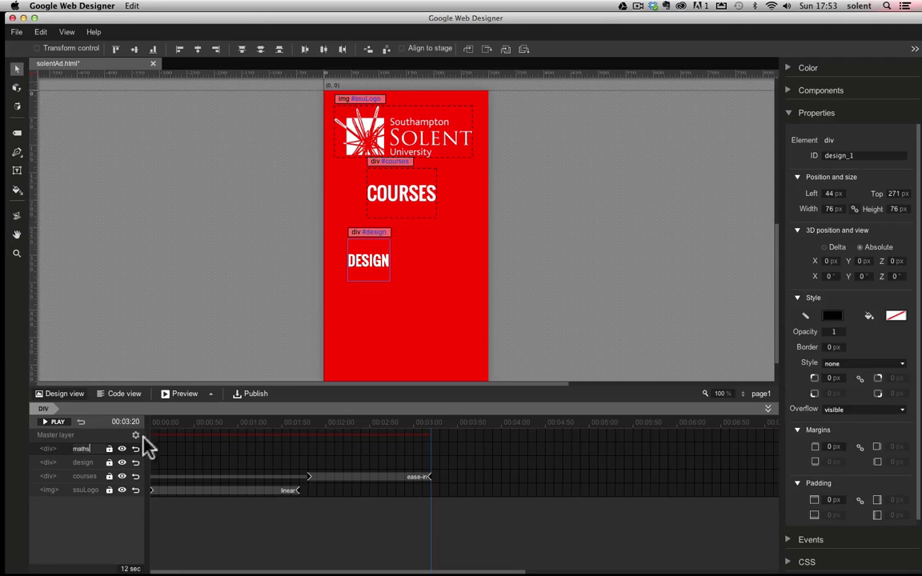
pyautogui.moveTo(366, 271); pyautogui.dragTo(370, 314)
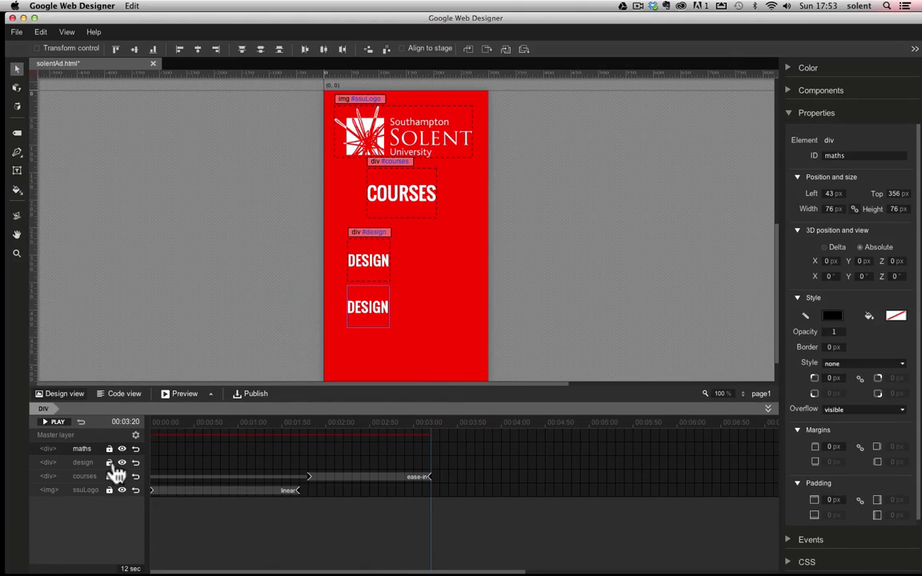
# Replace the wording of the maths layer's text with MATHS.
pyautogui.click(17, 170)
pyautogui.doubleClick(366, 310)
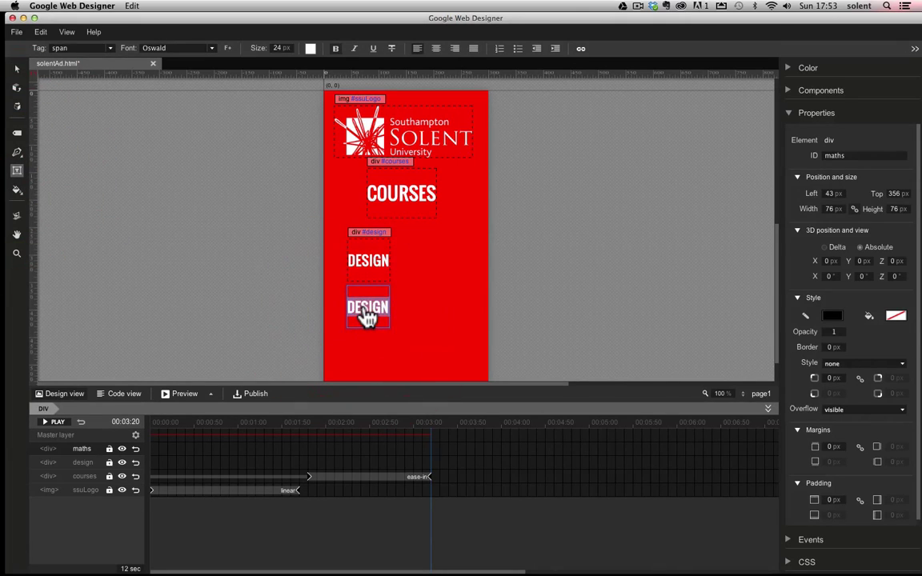
pyautogui.write('MATHS')
pyautogui.click(12, 71)
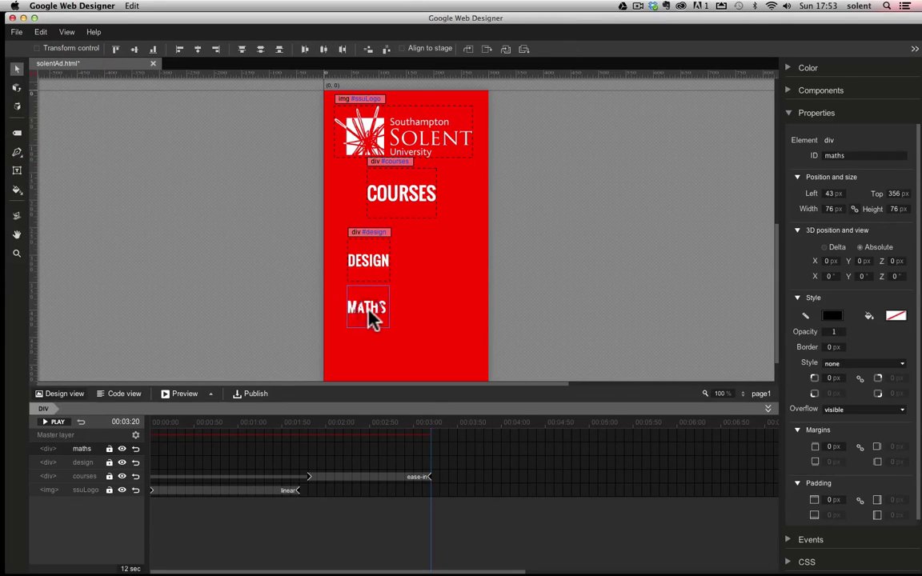
# Duplicate the MATHS text, rename the copy's layer stufff and place it below, at about left 43 px and top 440 px.
pyautogui.press('super+c')
pyautogui.press('super+v')
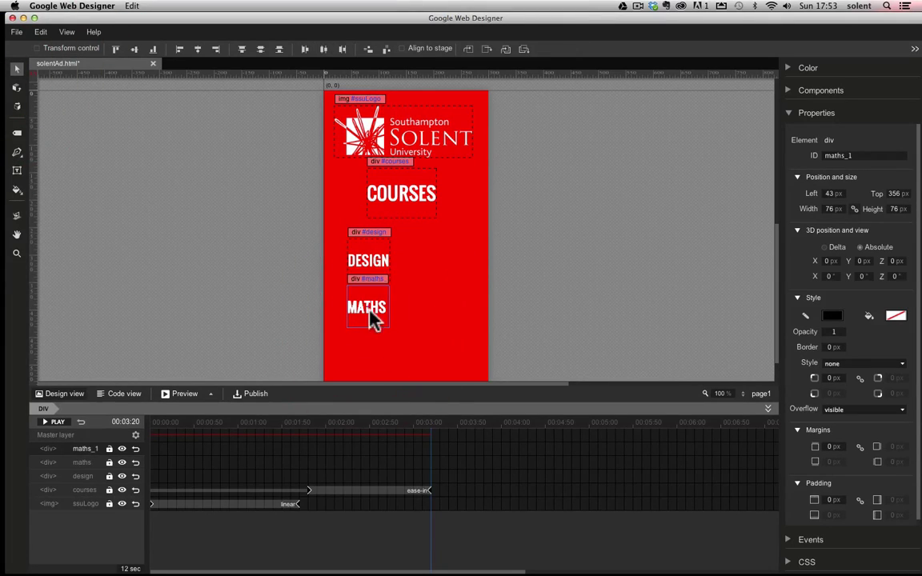
pyautogui.doubleClick(90, 451)
pyautogui.write('stuff')
pyautogui.moveTo(381, 317); pyautogui.dragTo(375, 355)
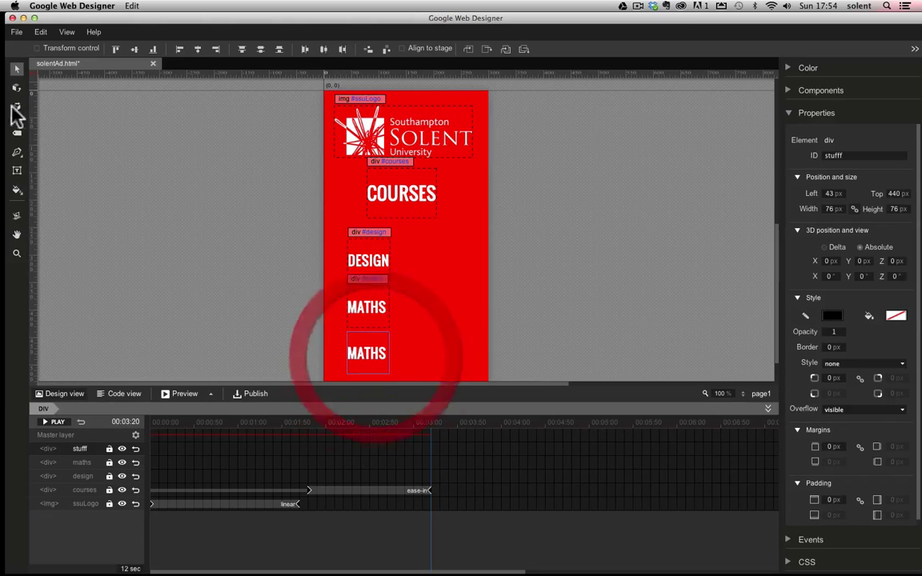
# Replace the wording of the stufff layer's text with STUFF.
pyautogui.click(16, 171)
pyautogui.click(372, 354)
pyautogui.doubleClick(375, 357)
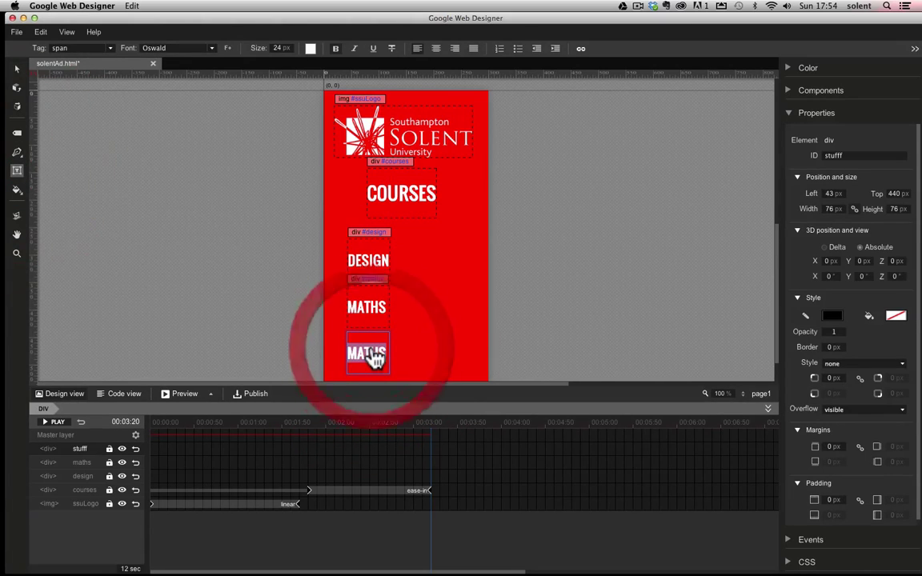
pyautogui.write('ST')
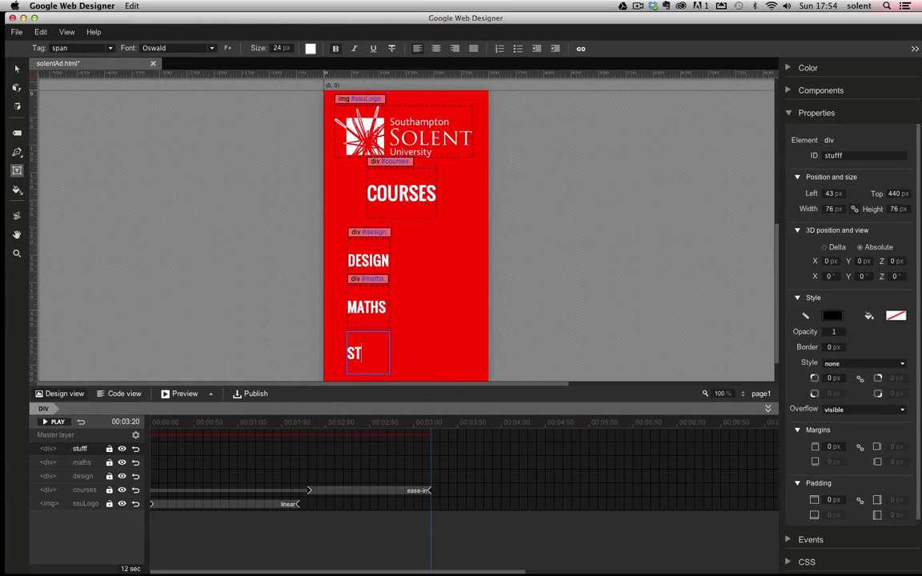
pyautogui.write('UFFF')
pyautogui.scroll(-2, 625, 285)
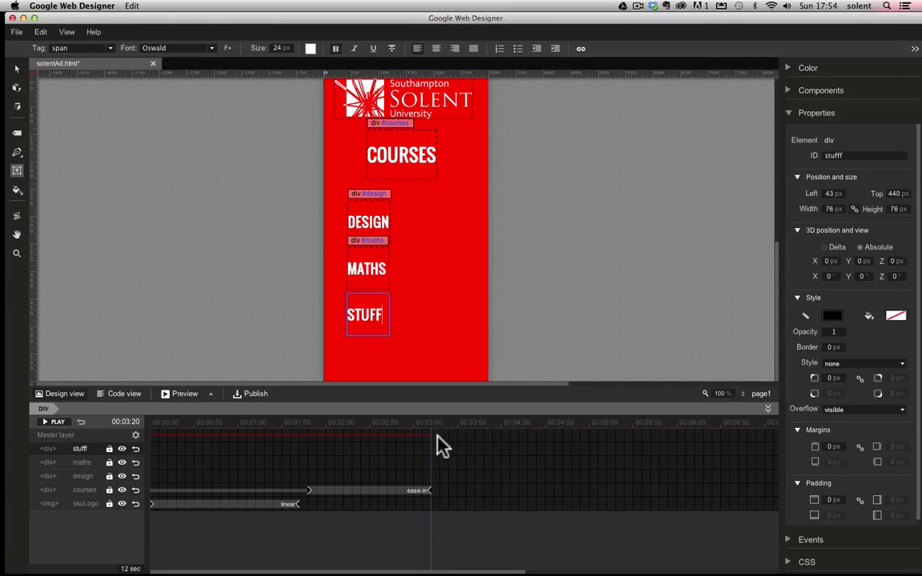
# Insert a keyframe in the design layer at 3.40 s on the timeline.
pyautogui.click(446, 486)
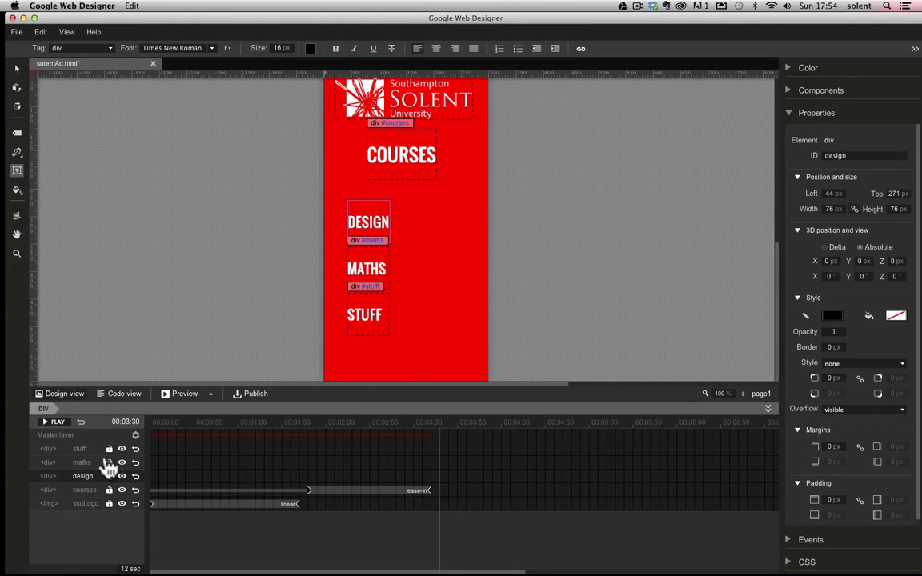
pyautogui.click(443, 482)
pyautogui.click(448, 482)
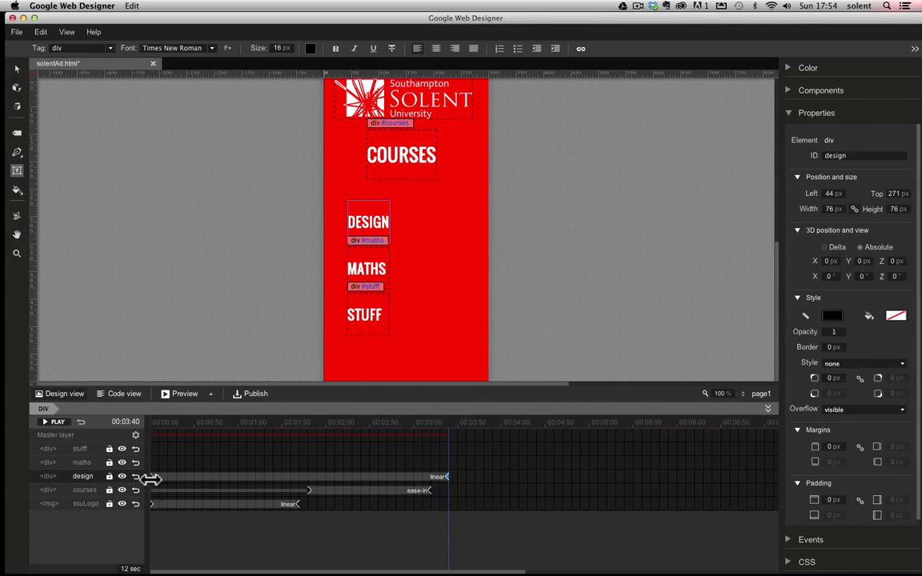
# Shorten the design layer's animation span and shift it to run from 3.30 s to 5.40 s.
pyautogui.click(180, 480)
pyautogui.moveTo(181, 480); pyautogui.dragTo(266, 482)
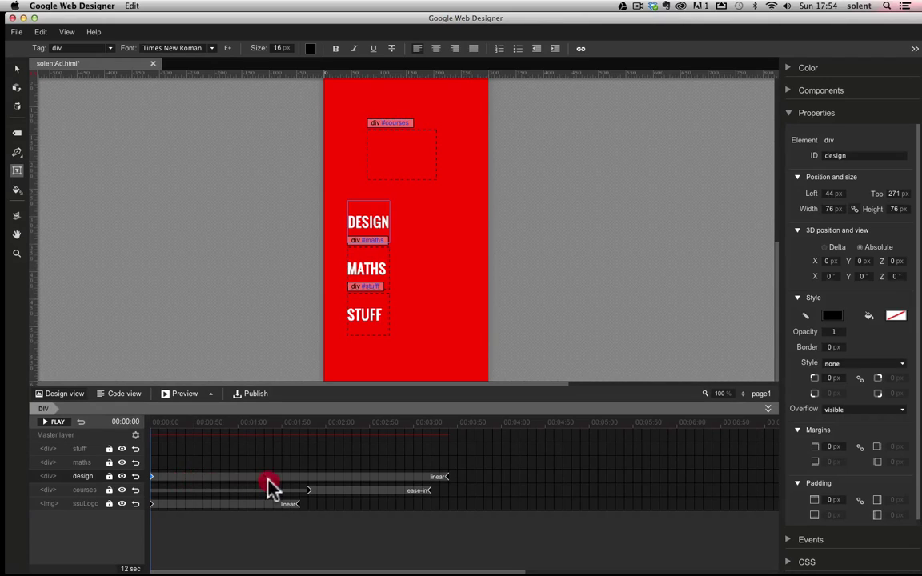
pyautogui.moveTo(354, 484); pyautogui.dragTo(560, 487)
pyautogui.click(556, 480)
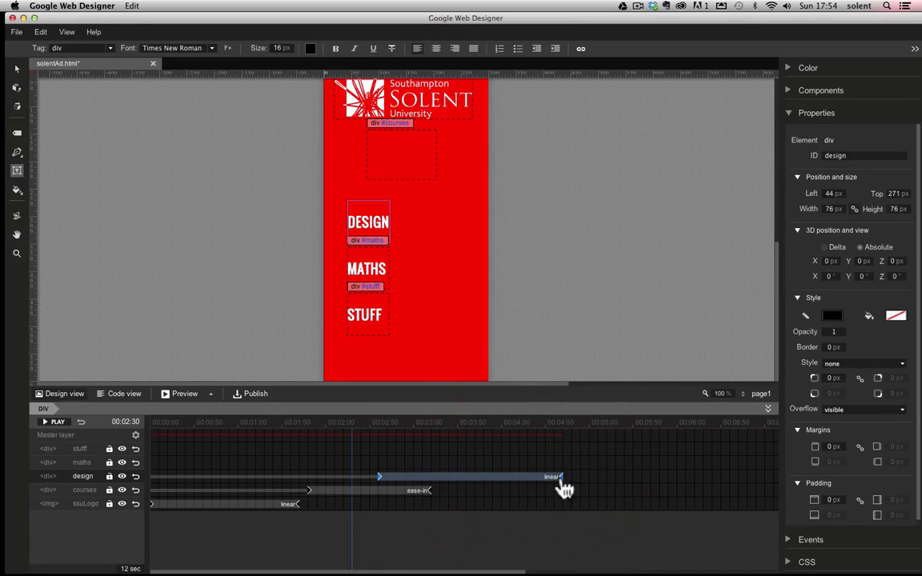
pyautogui.click(551, 481)
pyautogui.click(422, 480)
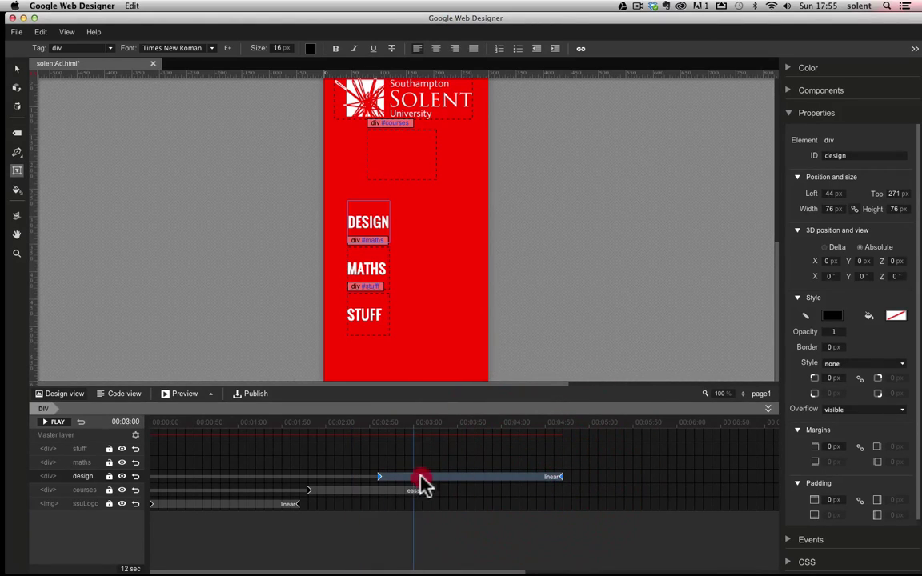
pyautogui.moveTo(422, 481); pyautogui.dragTo(430, 480)
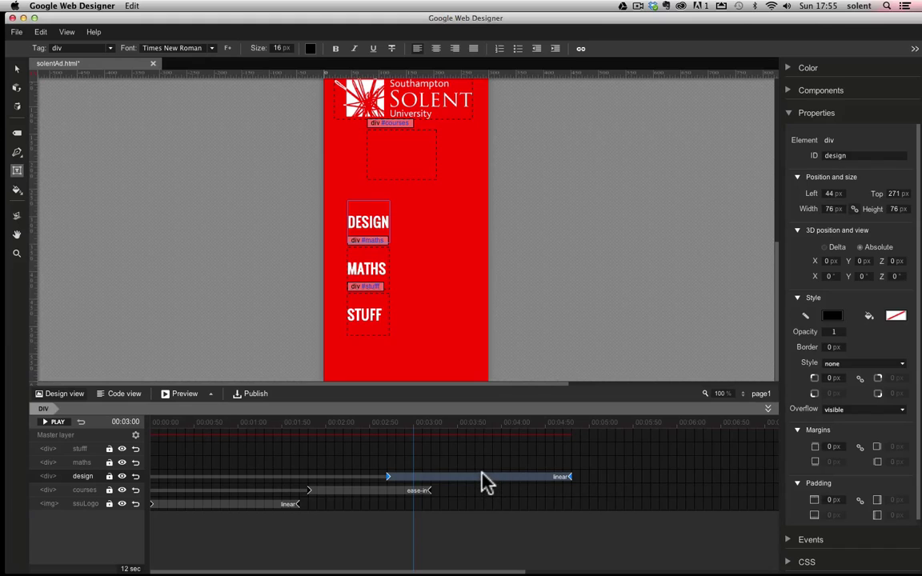
pyautogui.moveTo(487, 481); pyautogui.dragTo(537, 479)
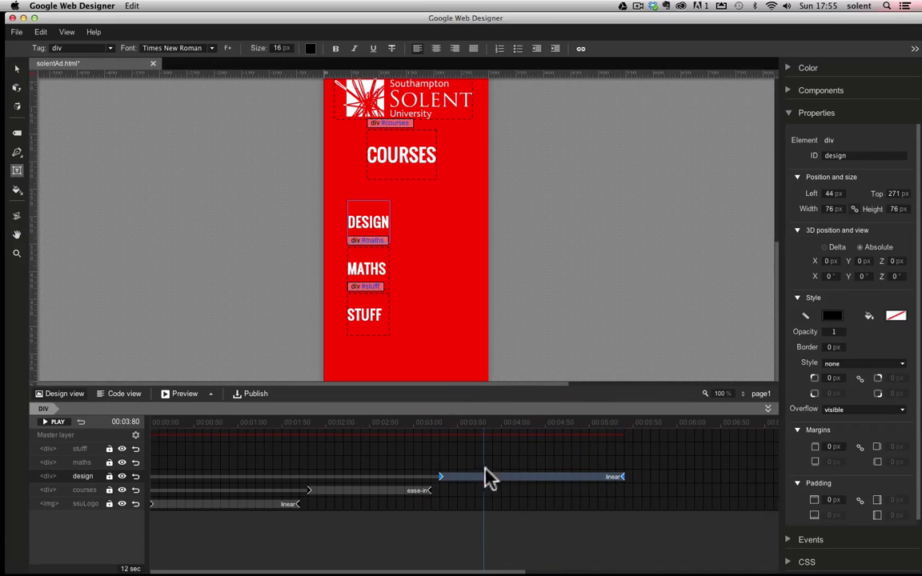
pyautogui.click(441, 483)
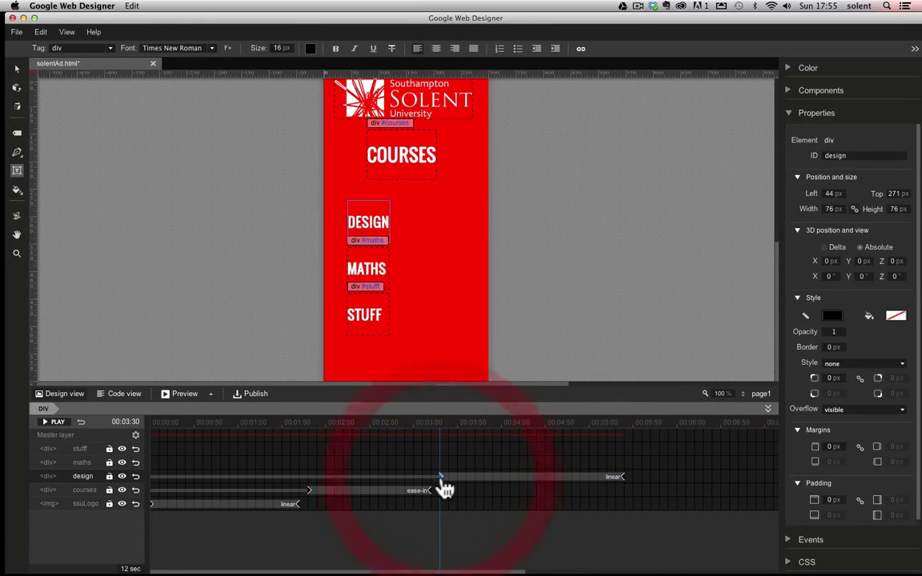
pyautogui.click(623, 478)
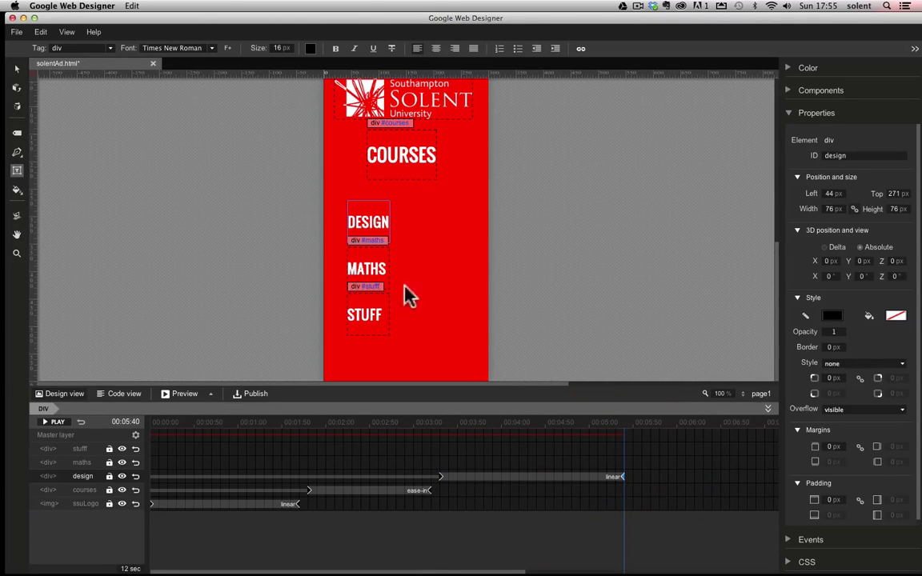
# At the design layer's 3.30 s keyframe, move DESIGN off the banner's right edge to left 318 px, and play the animation.
pyautogui.click(441, 481)
pyautogui.press('v')
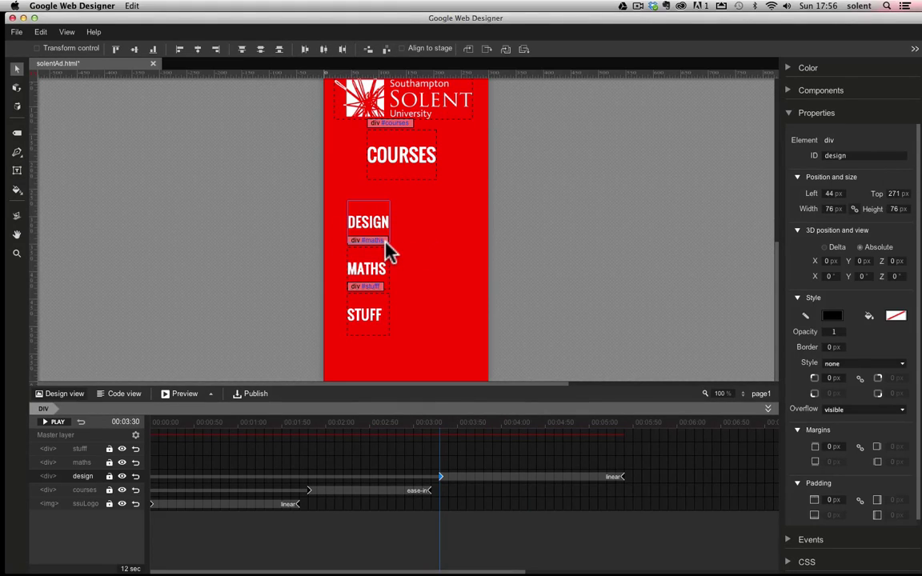
pyautogui.moveTo(369, 234); pyautogui.dragTo(520, 231)
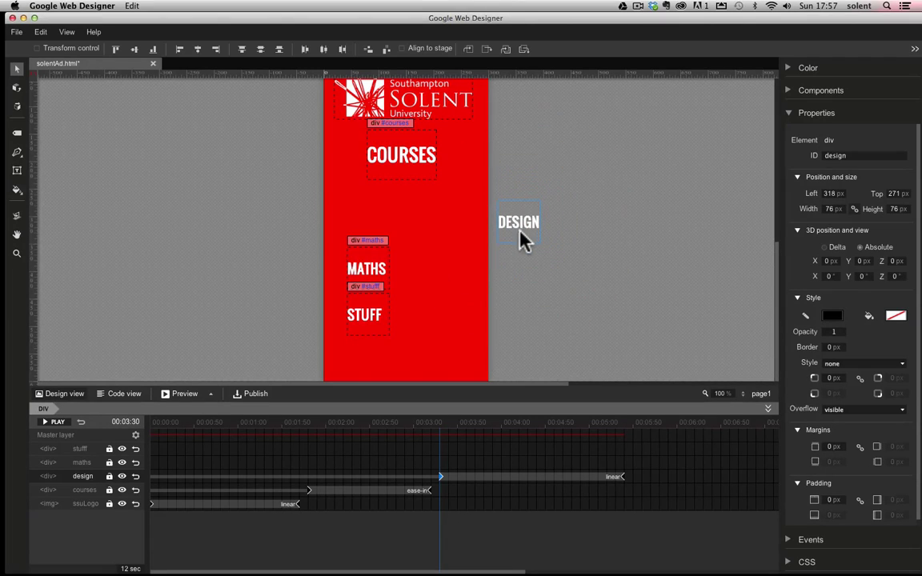
pyautogui.click(56, 422)
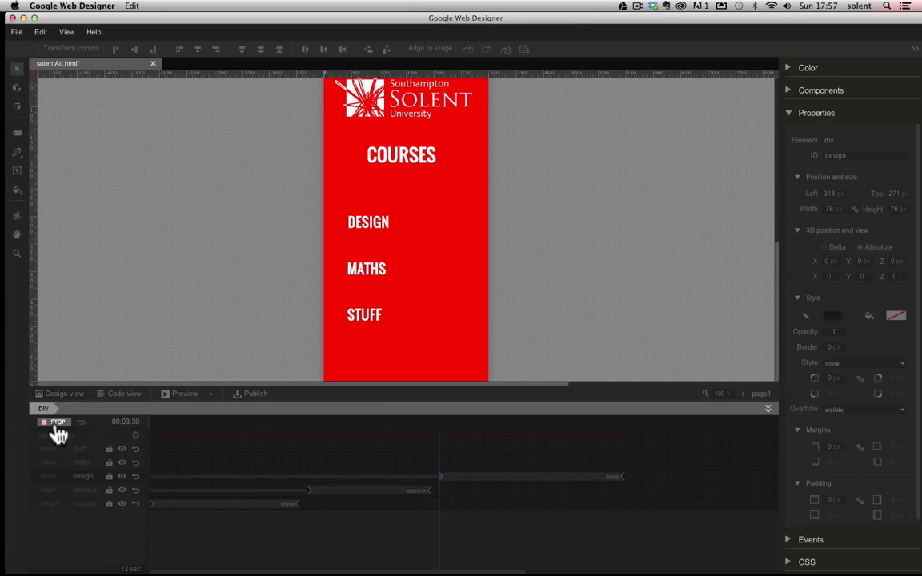
pyautogui.click(60, 424)
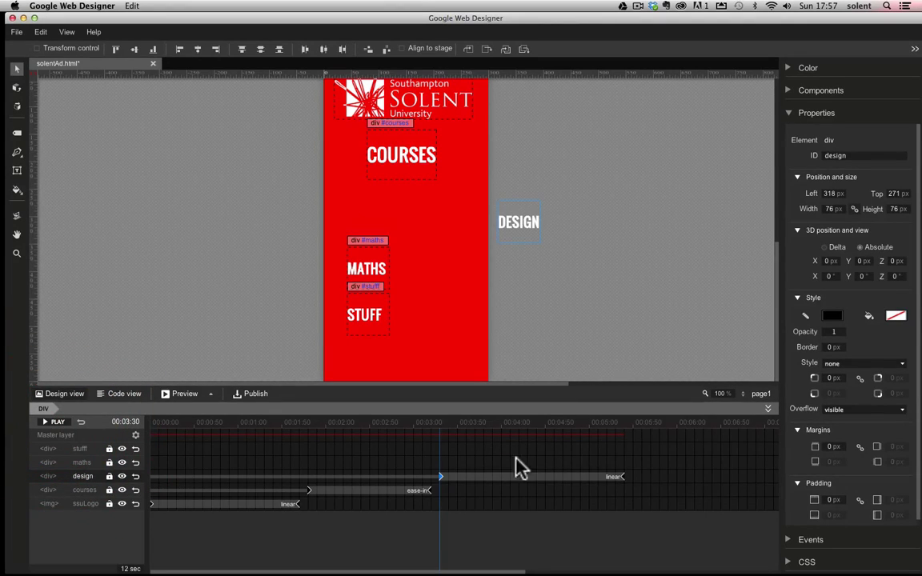
# Insert a keyframe in the maths layer at 4.30 s and shorten the resulting animation span to about 2 s.
pyautogui.click(529, 466)
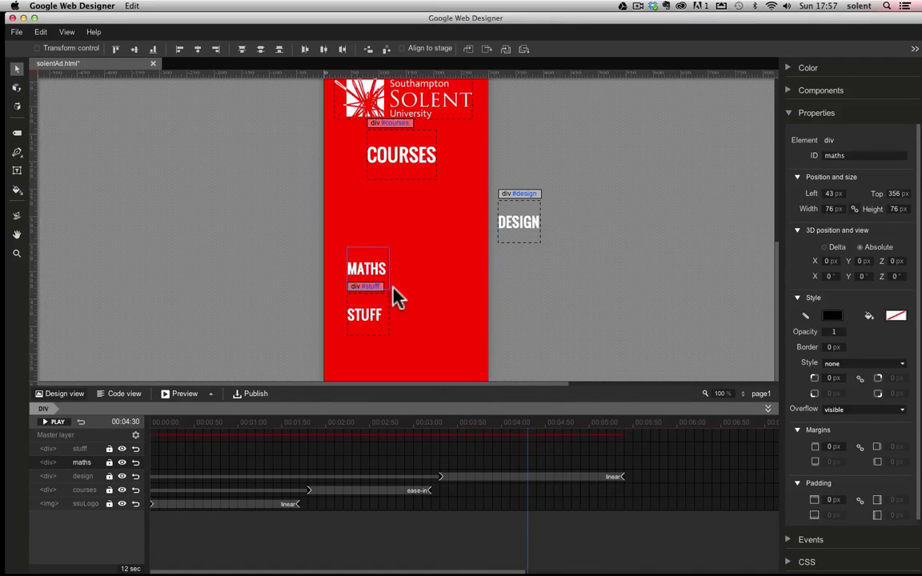
pyautogui.rightClick(529, 463)
pyautogui.click(530, 471)
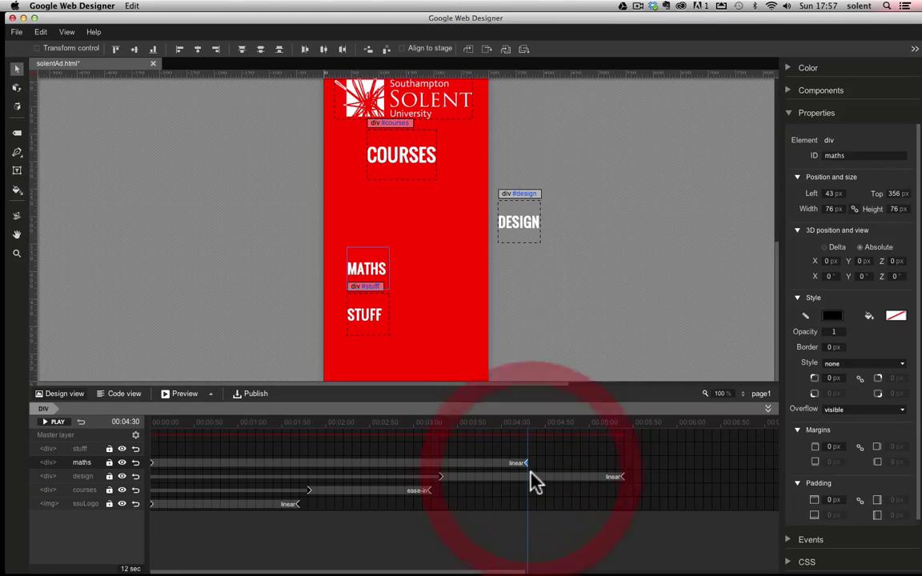
pyautogui.click(417, 465)
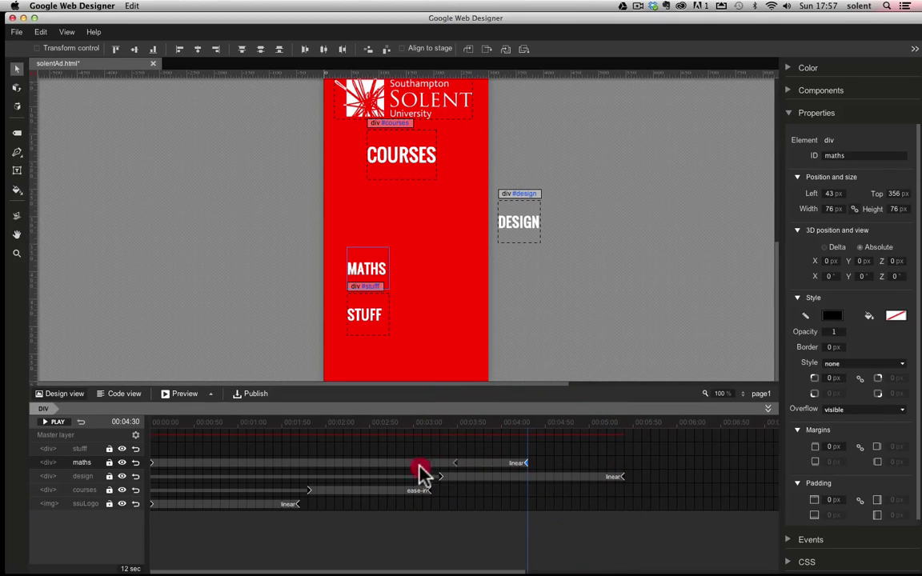
pyautogui.moveTo(421, 472); pyautogui.dragTo(323, 469)
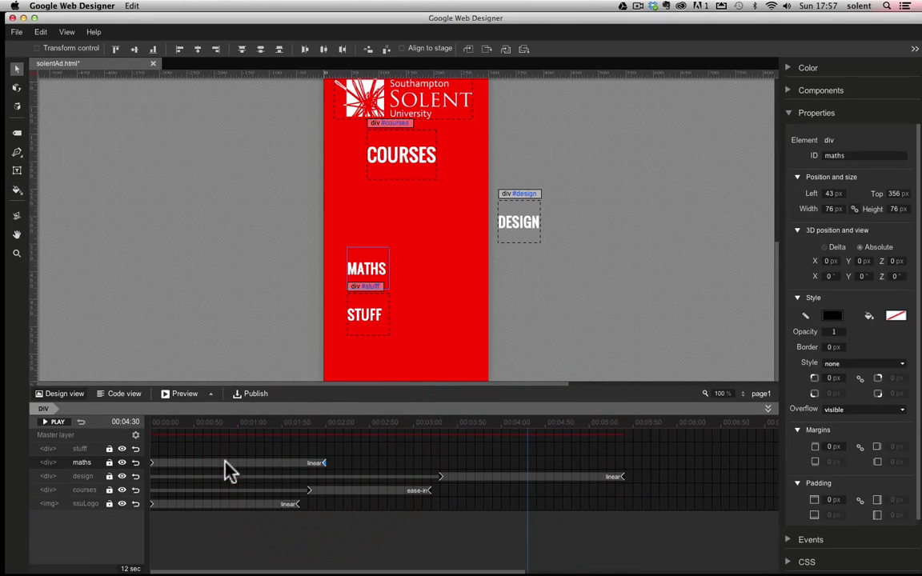
# Shift the maths layer's animation span along the timeline to run from 4.40 s to 6.40 s.
pyautogui.click(225, 463)
pyautogui.moveTo(490, 472); pyautogui.dragTo(620, 468)
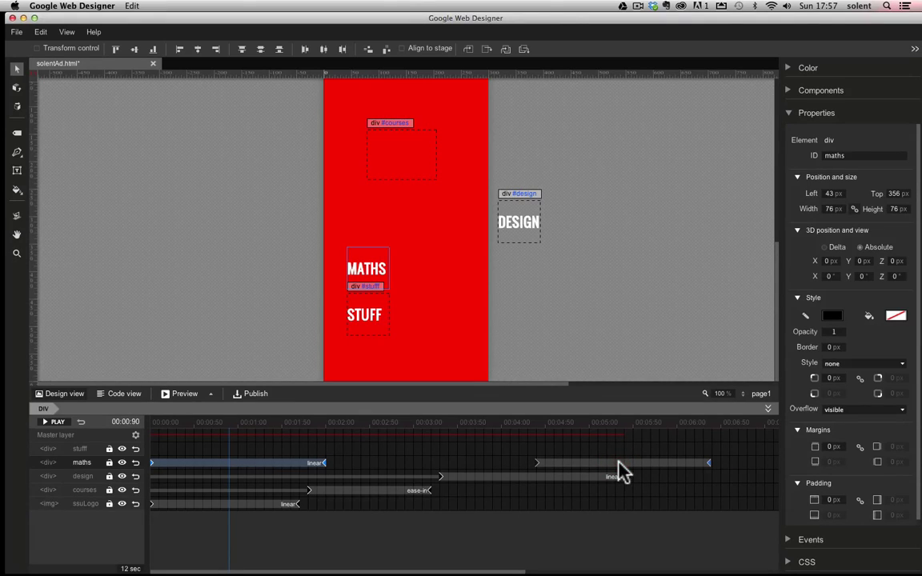
pyautogui.click(619, 470)
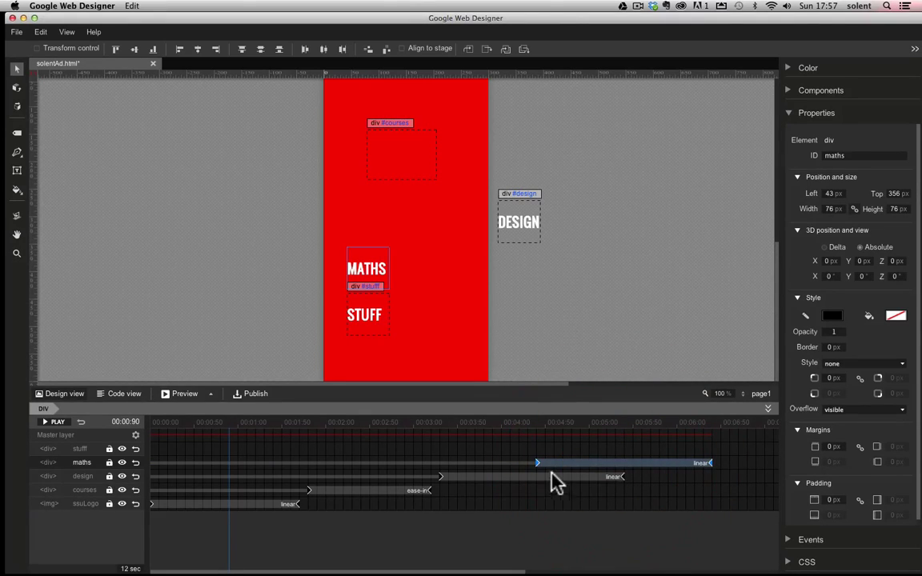
pyautogui.click(711, 474)
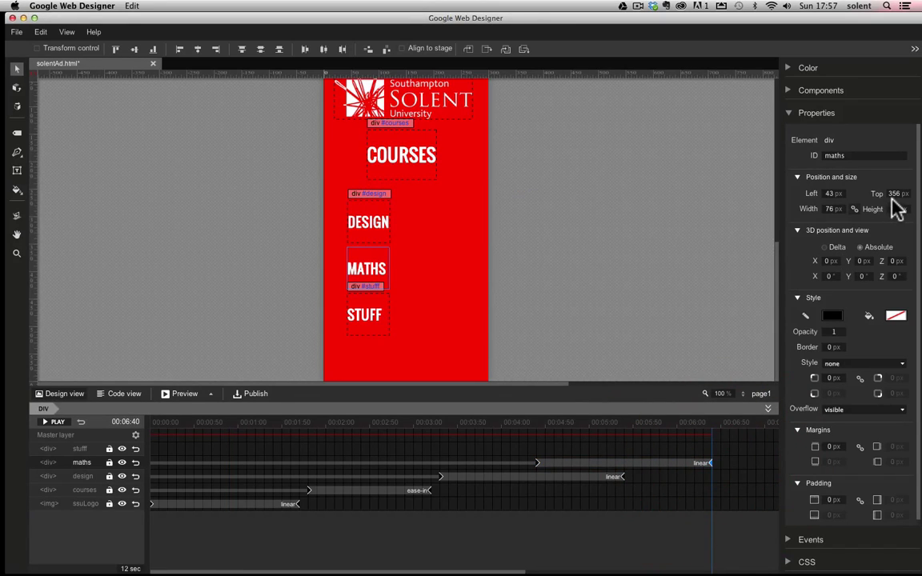
# At the maths layer's 4.40 s keyframe, move MATHS off the banner to left 318 px, top 364 px, and play the animation.
pyautogui.click(539, 464)
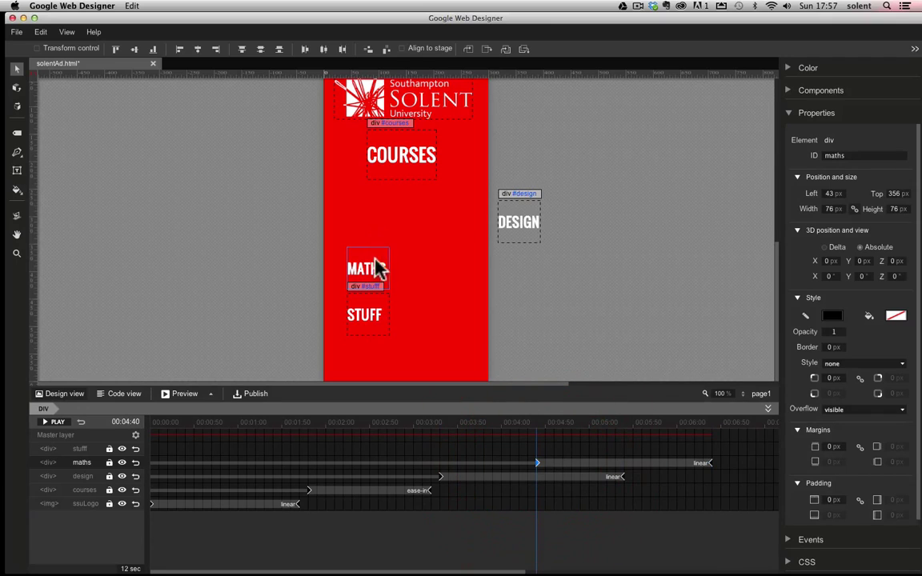
pyautogui.click(381, 277)
pyautogui.moveTo(381, 277); pyautogui.dragTo(535, 280)
pyautogui.click(533, 276)
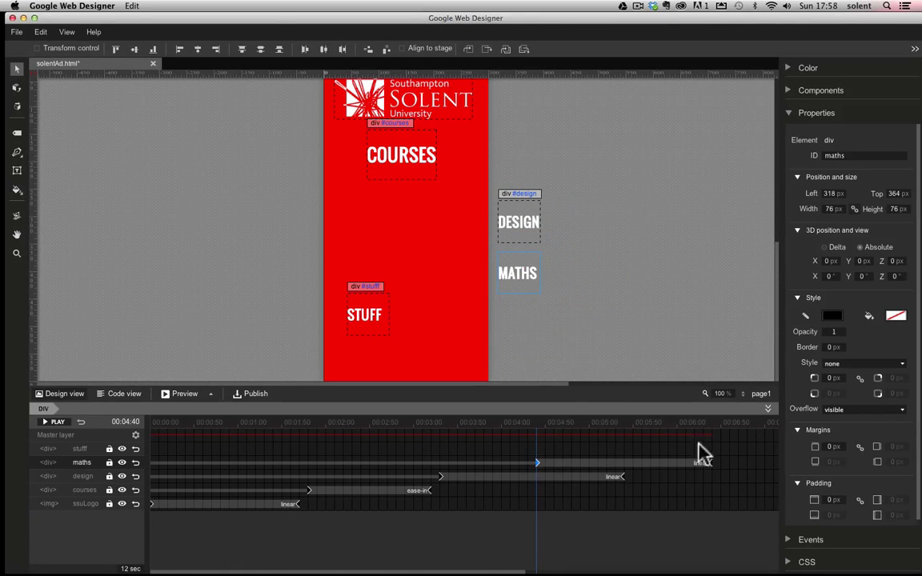
pyautogui.click(57, 422)
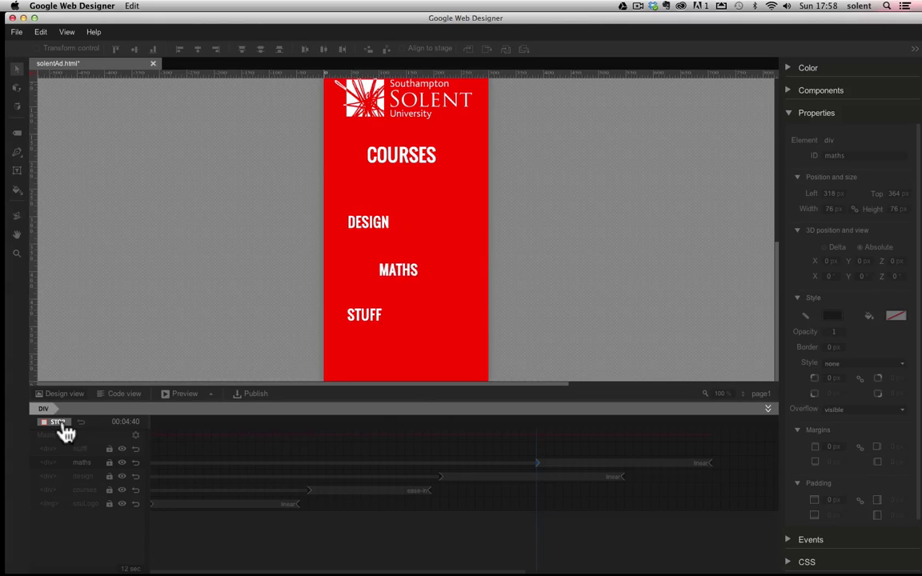
pyautogui.click(61, 424)
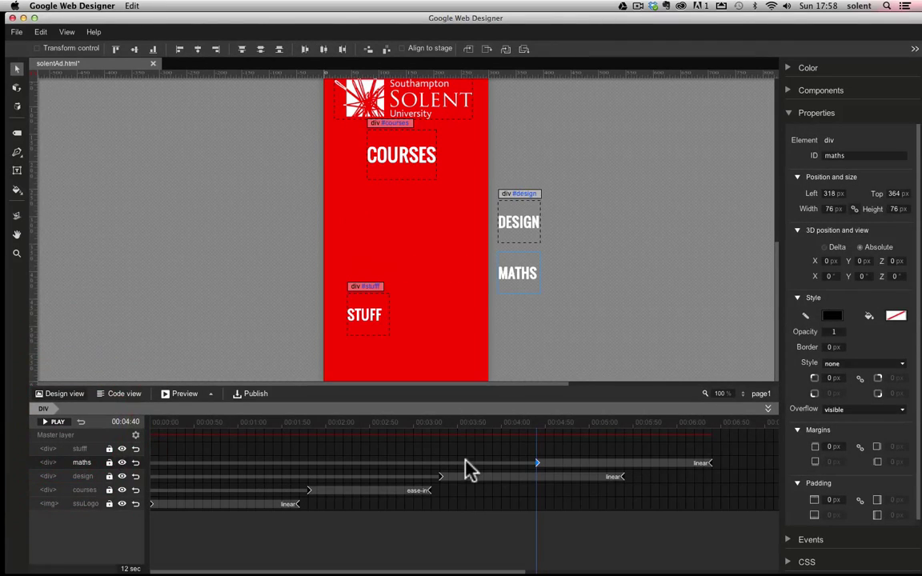
# Insert a keyframe in the stufff layer at 5.40 s and adjust its animation span to run from 5.30 s to 7.50 s.
pyautogui.click(78, 449)
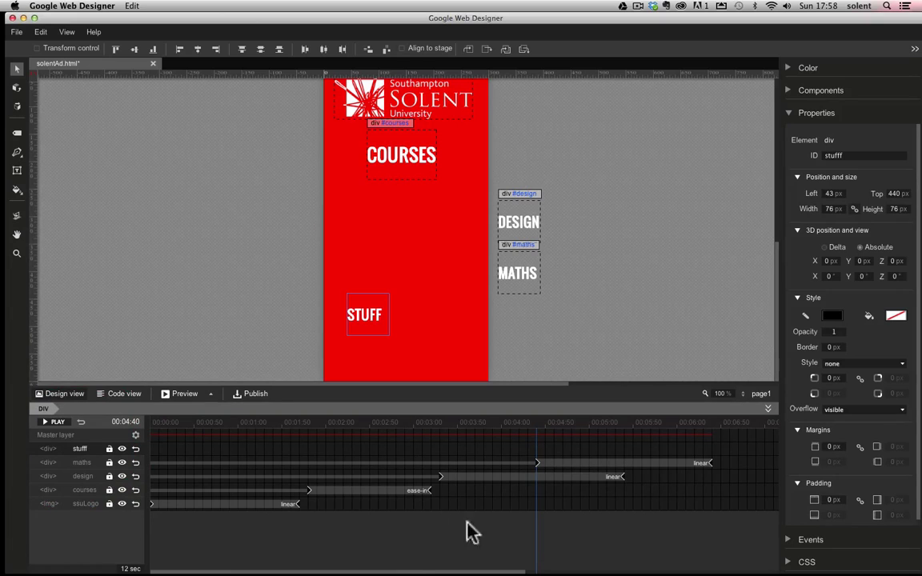
pyautogui.moveTo(416, 571); pyautogui.dragTo(507, 570)
pyautogui.click(471, 461)
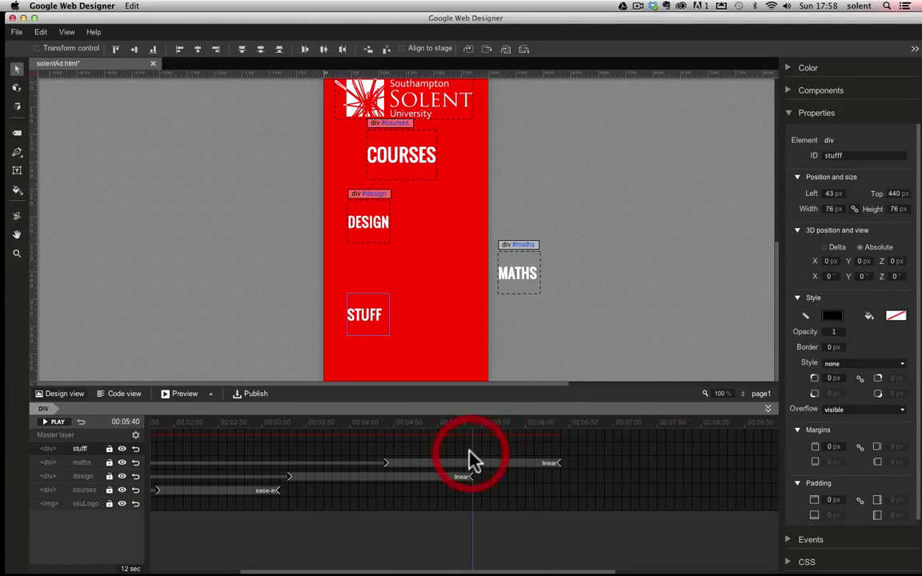
pyautogui.click(474, 461)
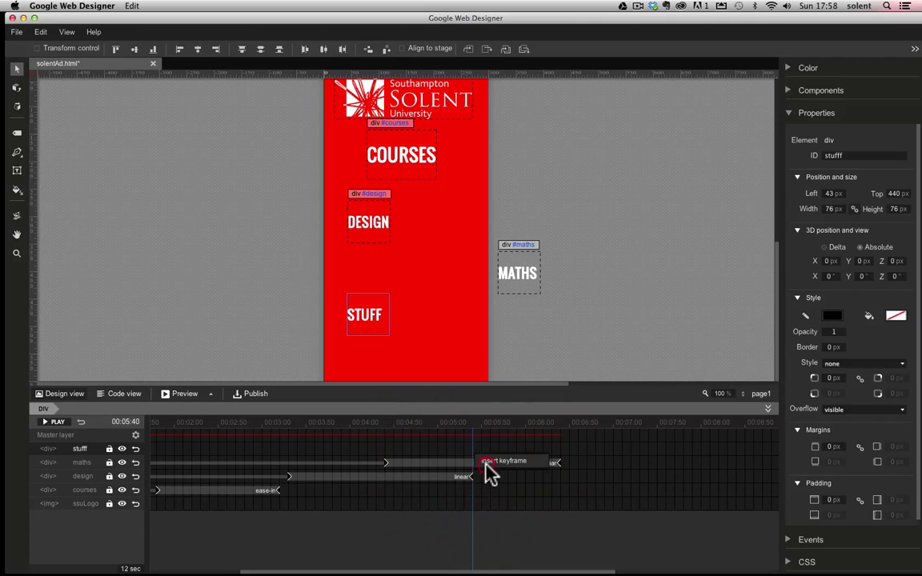
pyautogui.click(489, 461)
pyautogui.moveTo(473, 453); pyautogui.dragTo(634, 456)
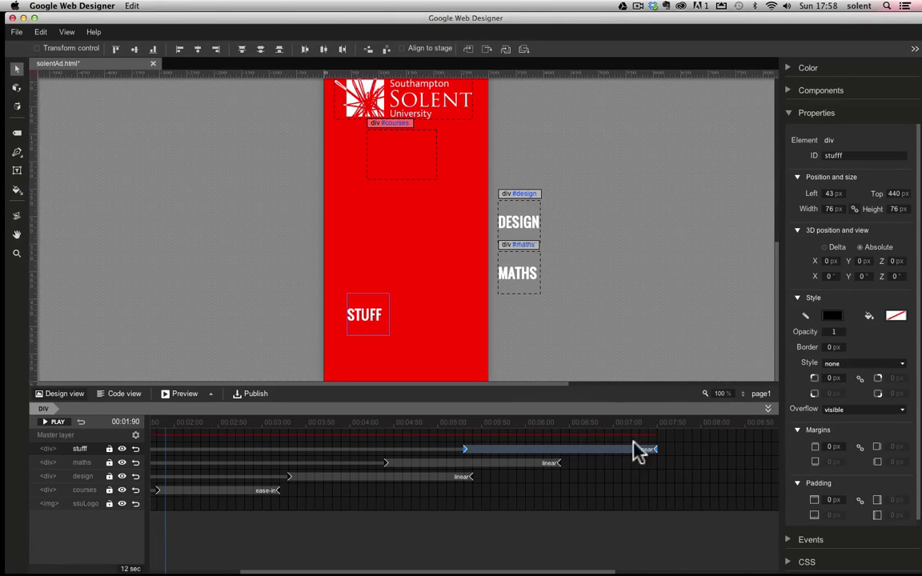
pyautogui.click(362, 322)
pyautogui.click(657, 456)
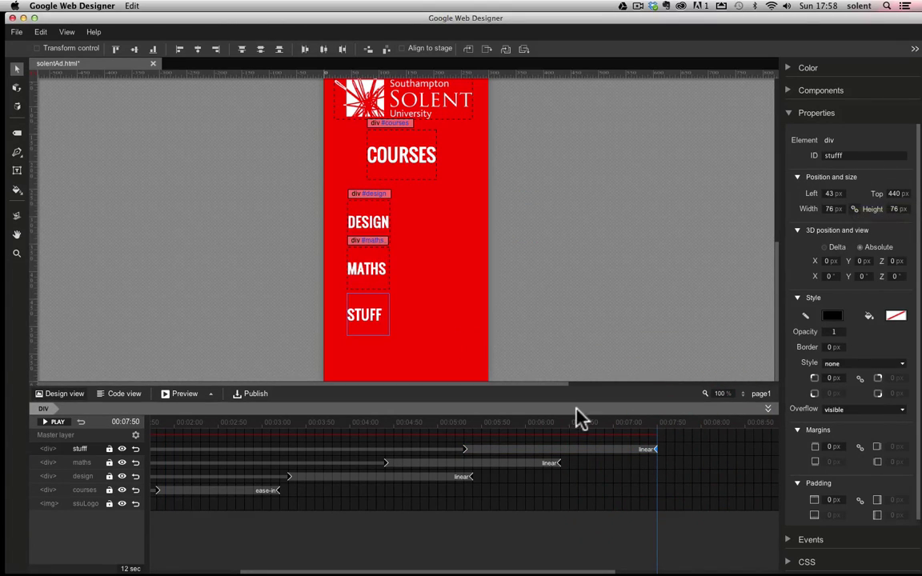
# At the stufff layer's 5.30 s keyframe, move STUFF off the banner's right edge to left 321 px, top 440 px.
pyautogui.click(467, 455)
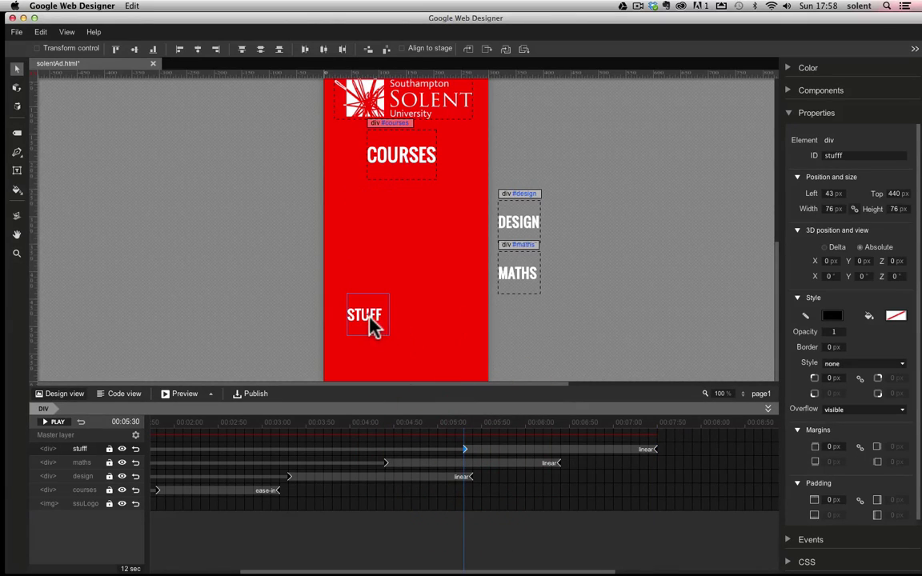
pyautogui.moveTo(377, 325)
pyautogui.mouseDown()
pyautogui.moveTo(536, 329)
pyautogui.moveTo(520, 315)
pyautogui.mouseUp()
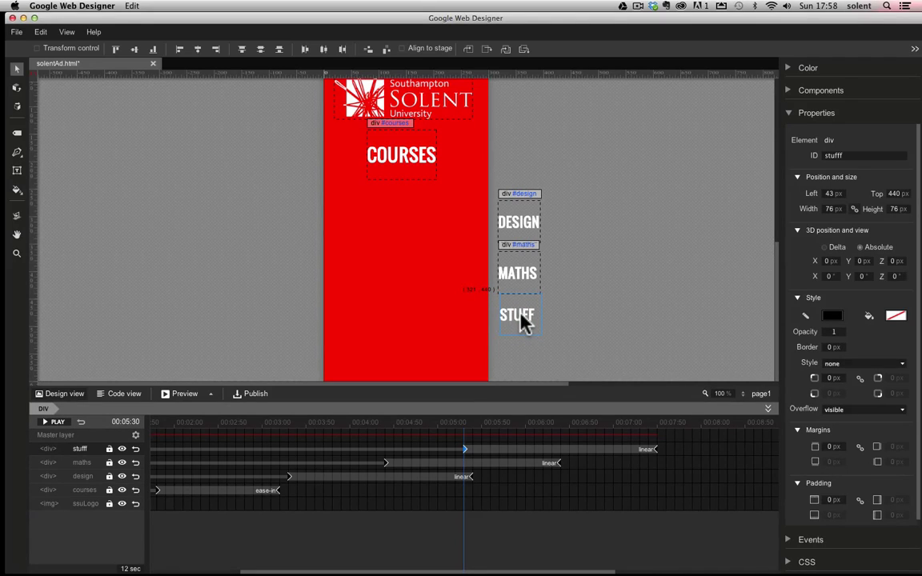
pyautogui.click(521, 321)
pyautogui.rightClick(543, 471)
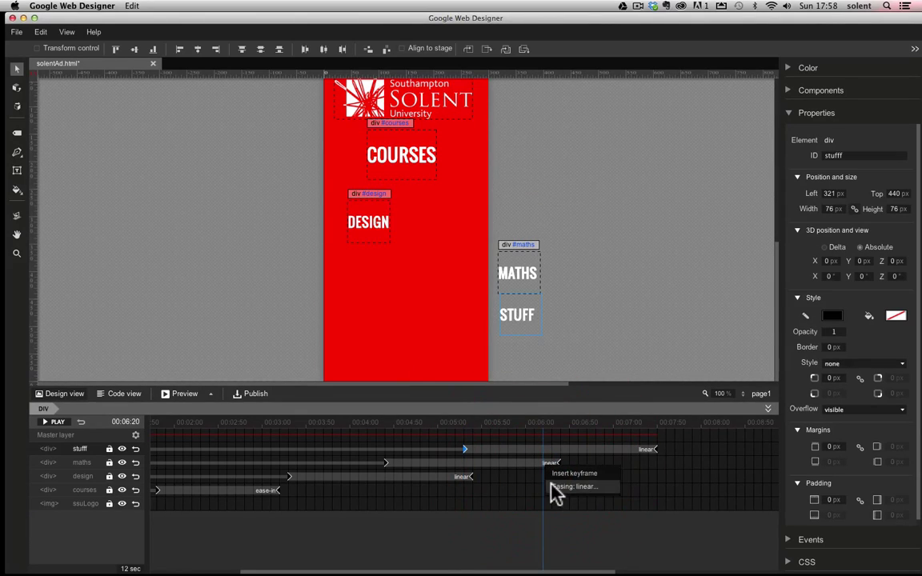
pyautogui.click(580, 368)
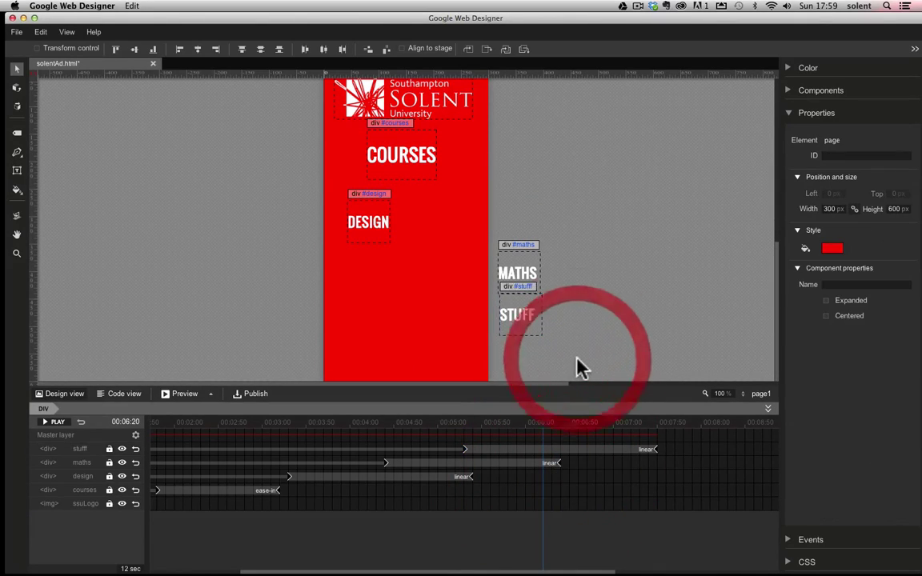
# Play the full animation on the timeline and preview the banner in the web browser.
pyautogui.click(56, 423)
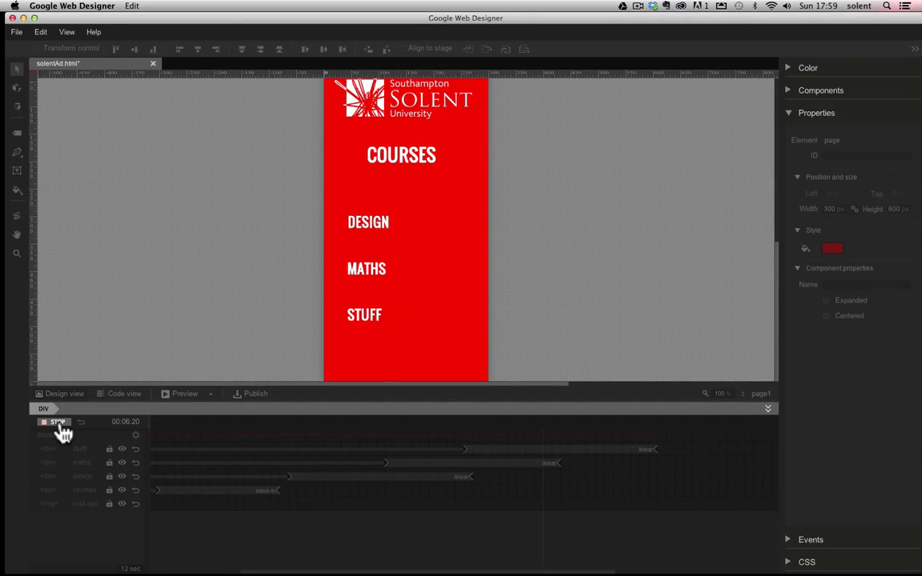
pyautogui.click(61, 426)
pyautogui.click(190, 400)
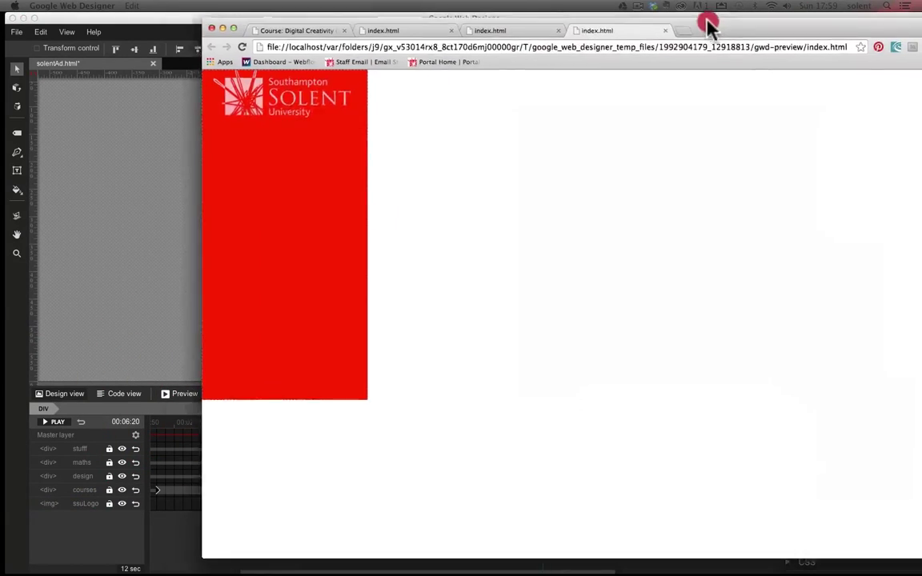
# Close the browser preview and set the timeline playhead to 7.50 s, where the animation ends.
pyautogui.moveTo(706, 21); pyautogui.dragTo(596, 40)
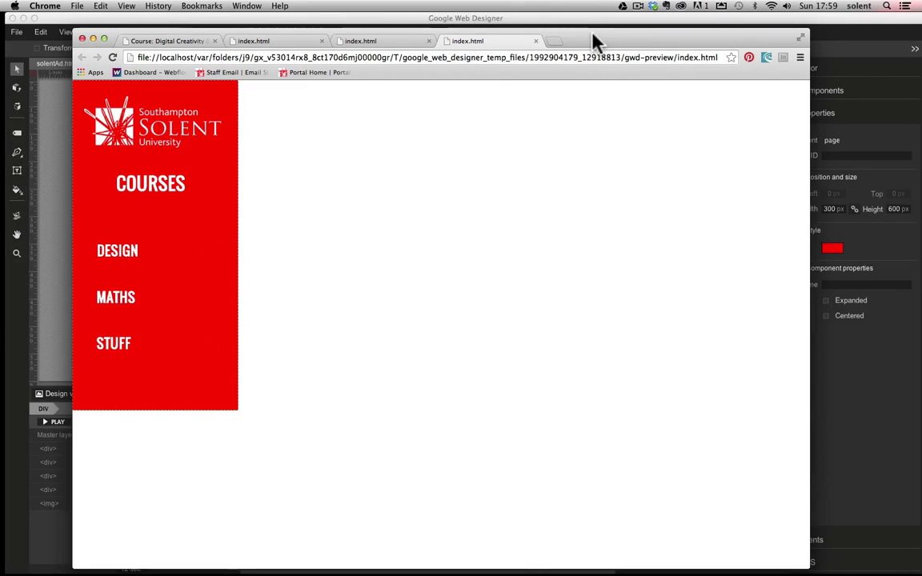
pyautogui.click(83, 38)
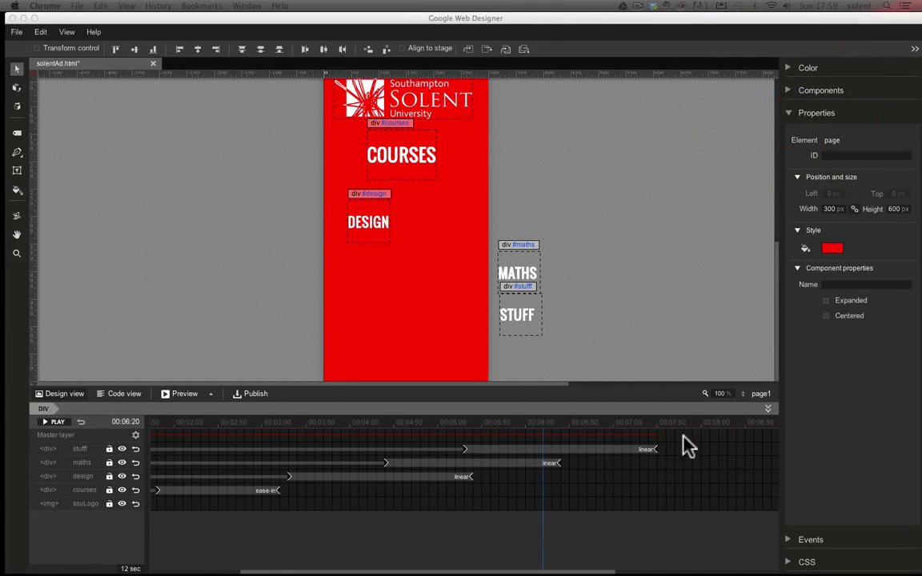
pyautogui.click(656, 425)
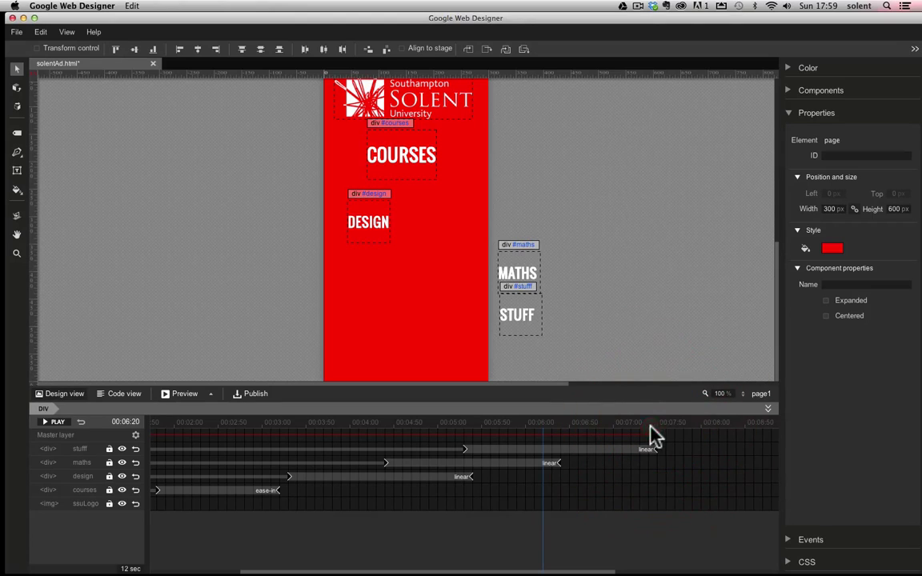
pyautogui.click(655, 475)
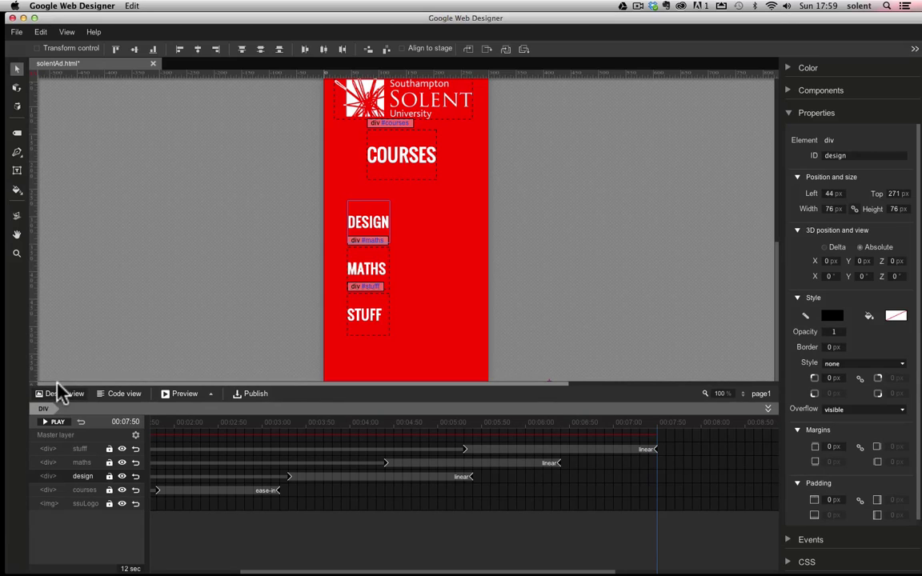
# Shrink the timeline area so the whole banner fits on the stage, and deselect the design element.
pyautogui.click(292, 395)
pyautogui.moveTo(292, 394); pyautogui.dragTo(293, 426)
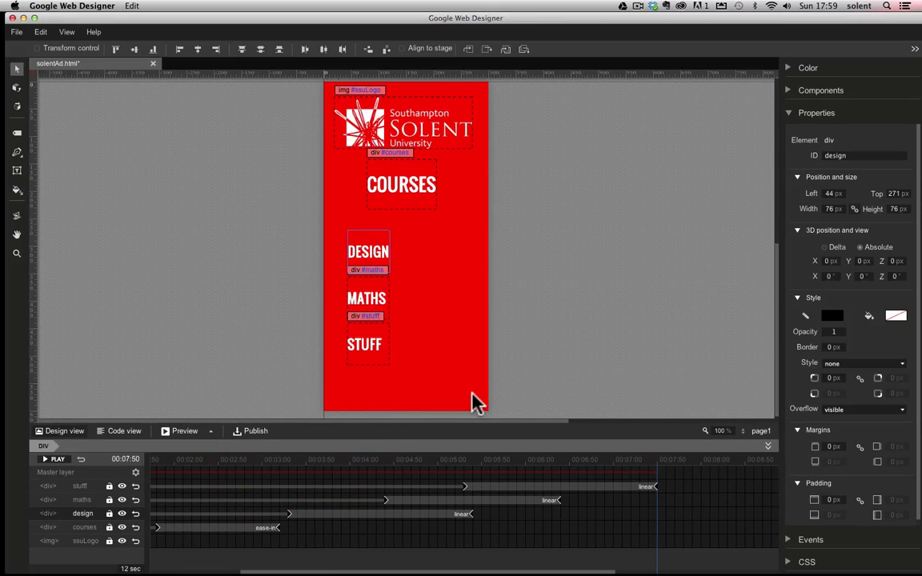
pyautogui.click(623, 345)
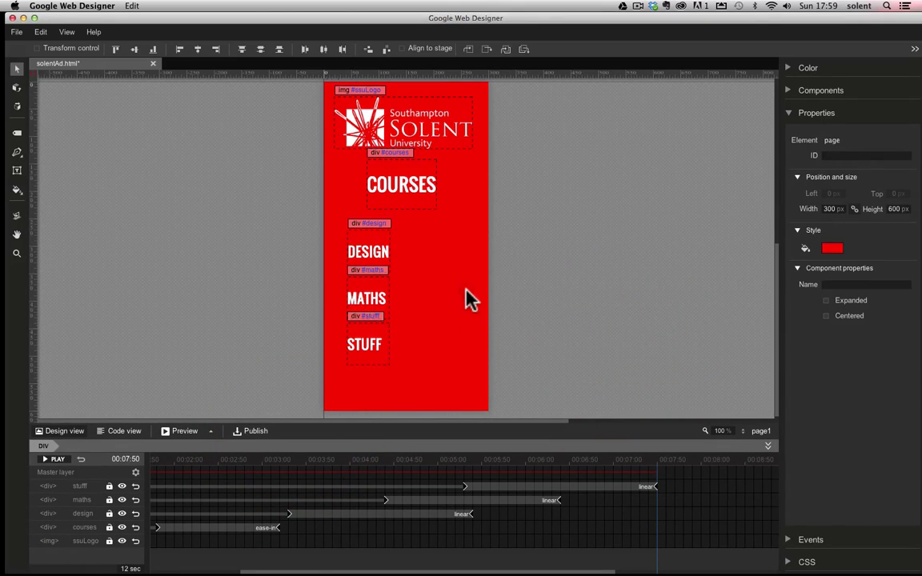
# Add a text element reading FIND OUT MORE below STUFF, near the bottom of the banner.
pyautogui.click(16, 173)
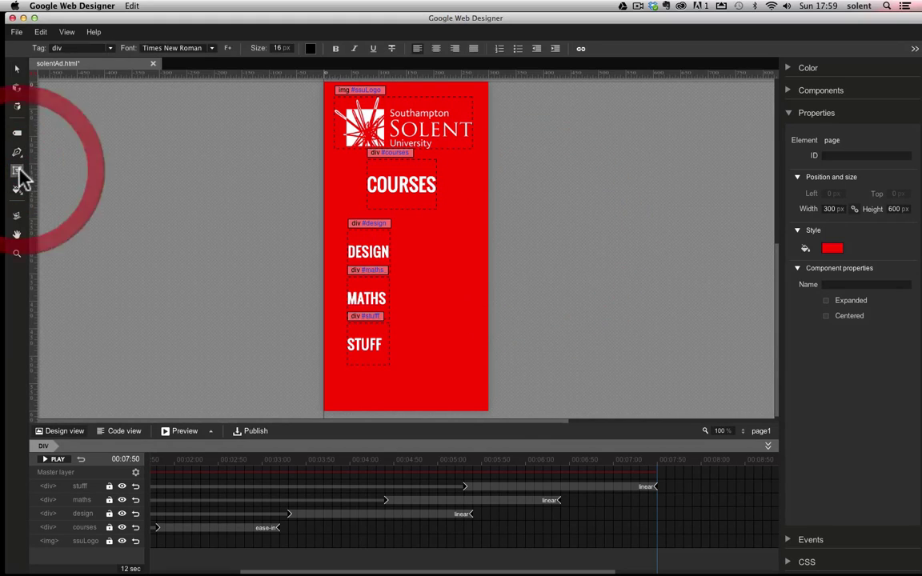
pyautogui.click(370, 388)
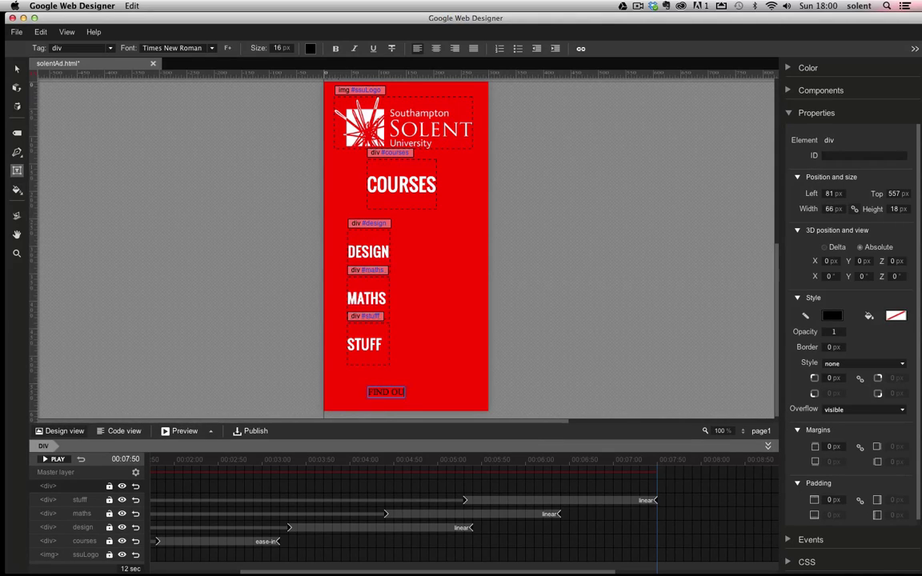
pyautogui.write('FIND OUT MORE')
# Set the whole FIND OUT MORE text in the Oswald font at 24 px.
pyautogui.click(404, 394)
pyautogui.press('super+a')
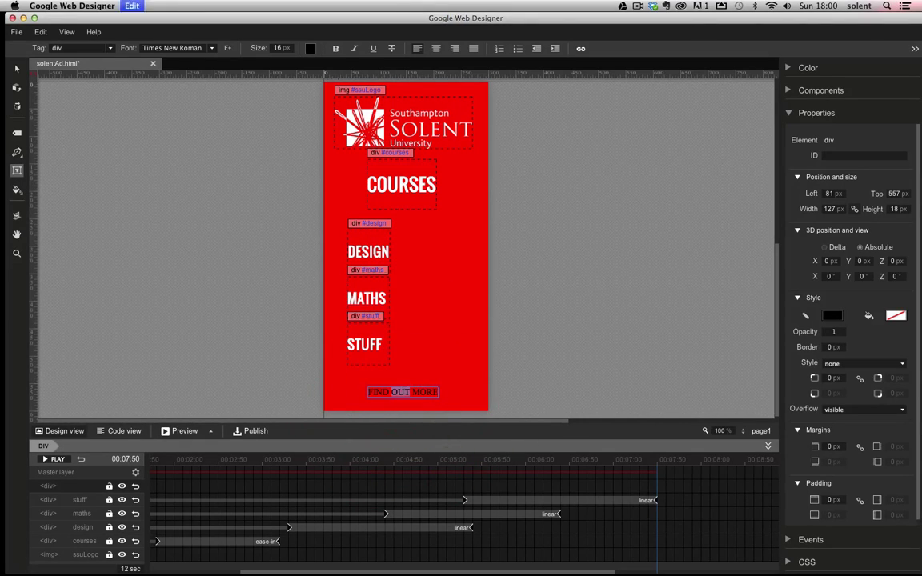
pyautogui.click(213, 49)
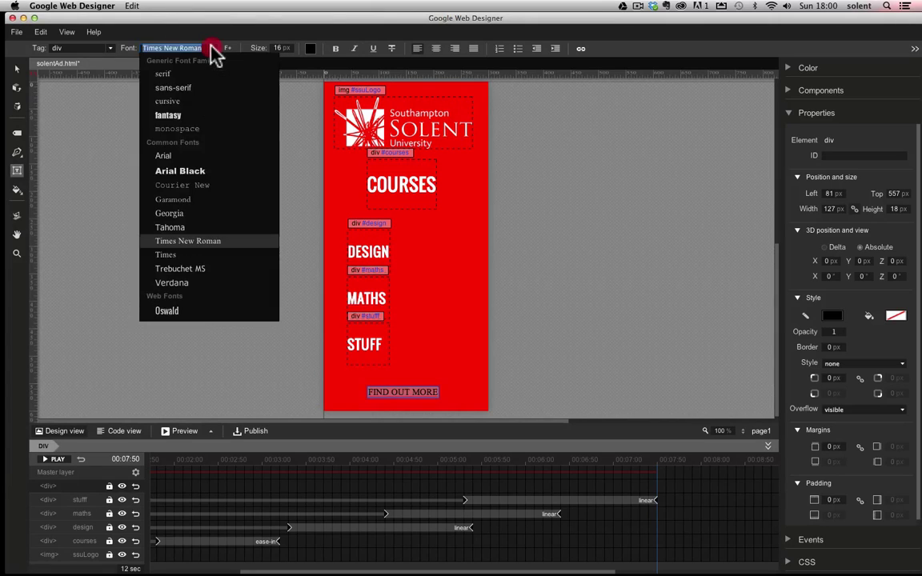
pyautogui.click(195, 315)
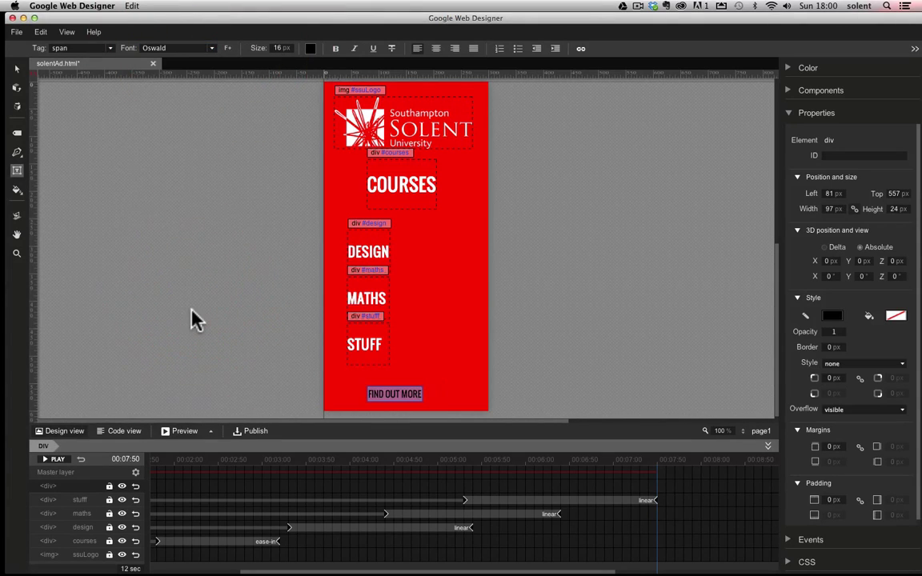
pyautogui.click(280, 49)
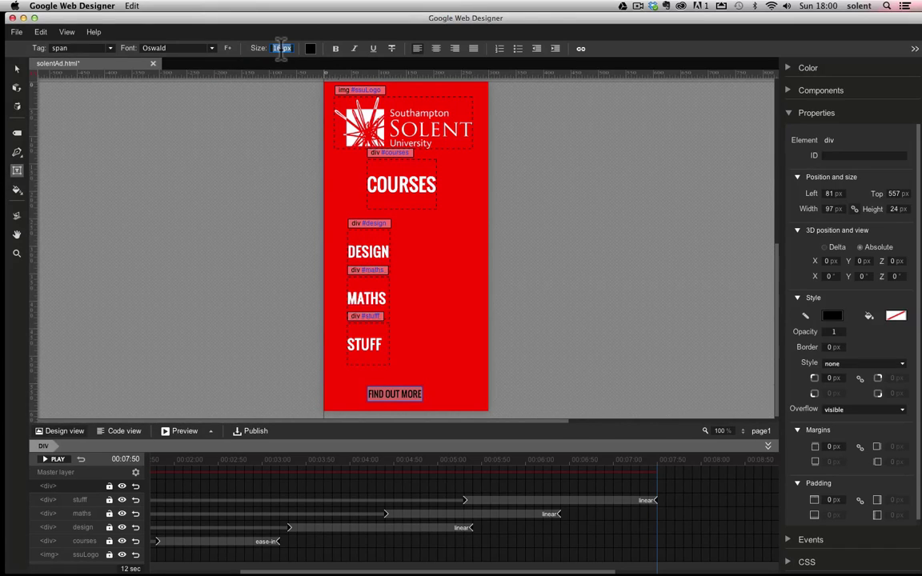
pyautogui.write('24')
pyautogui.press('Return')
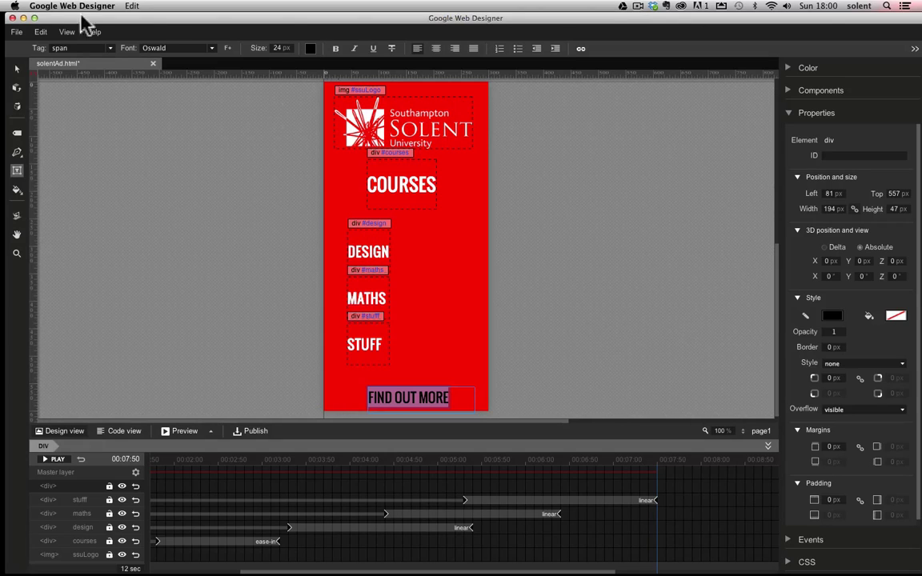
# Move the FIND OUT MORE text slightly higher on the banner and open the element's contents.
pyautogui.click(17, 69)
pyautogui.moveTo(416, 396); pyautogui.dragTo(409, 378)
pyautogui.doubleClick(409, 381)
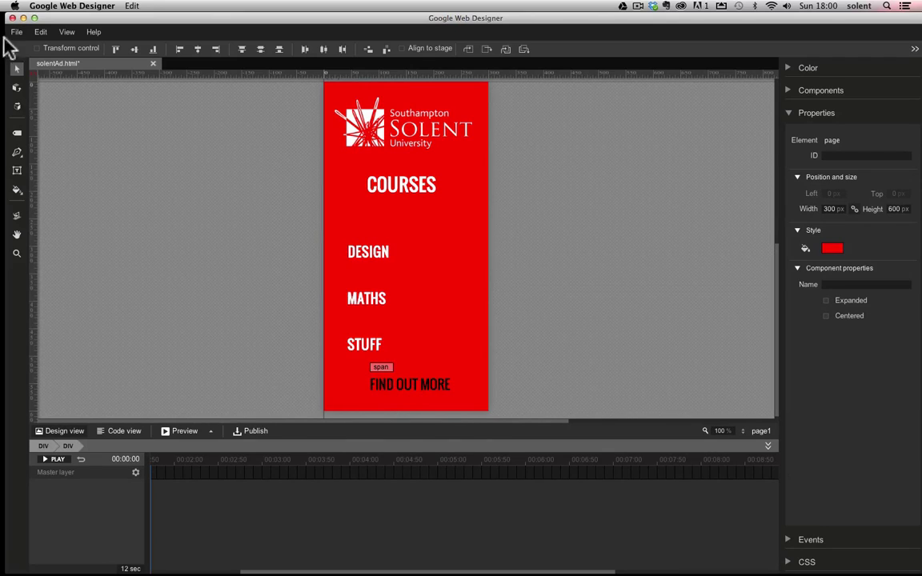
# Give the FIND OUT MORE text span the ID button.
pyautogui.click(17, 69)
pyautogui.click(390, 382)
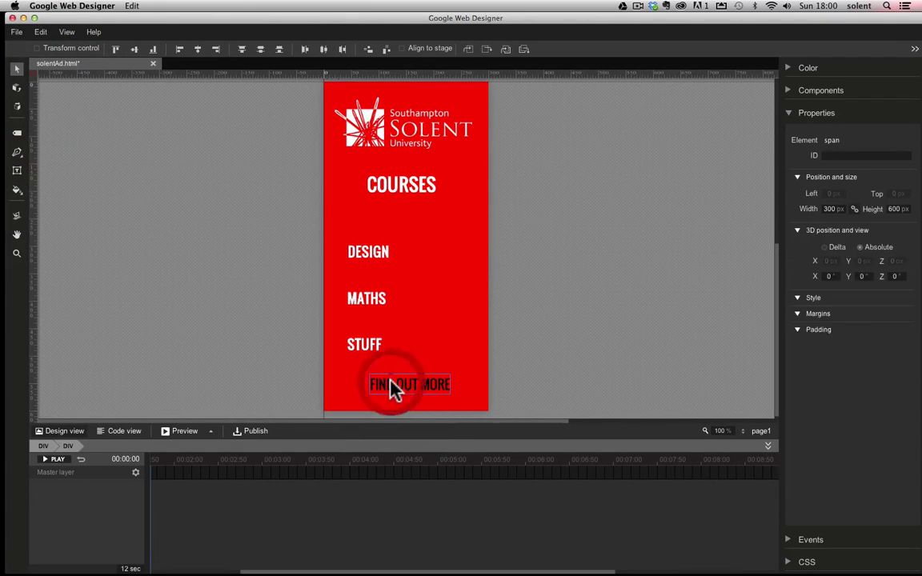
pyautogui.click(833, 156)
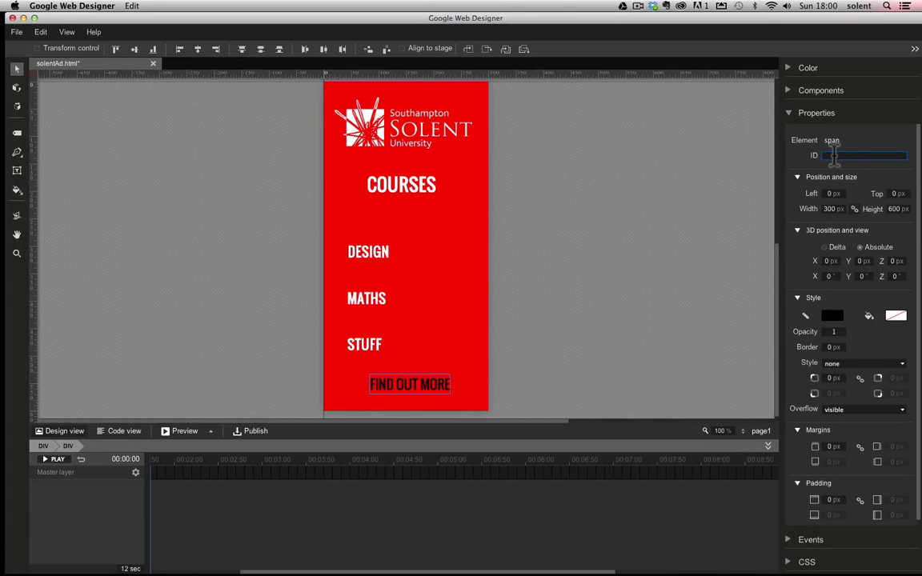
pyautogui.write('button')
pyautogui.click(798, 160)
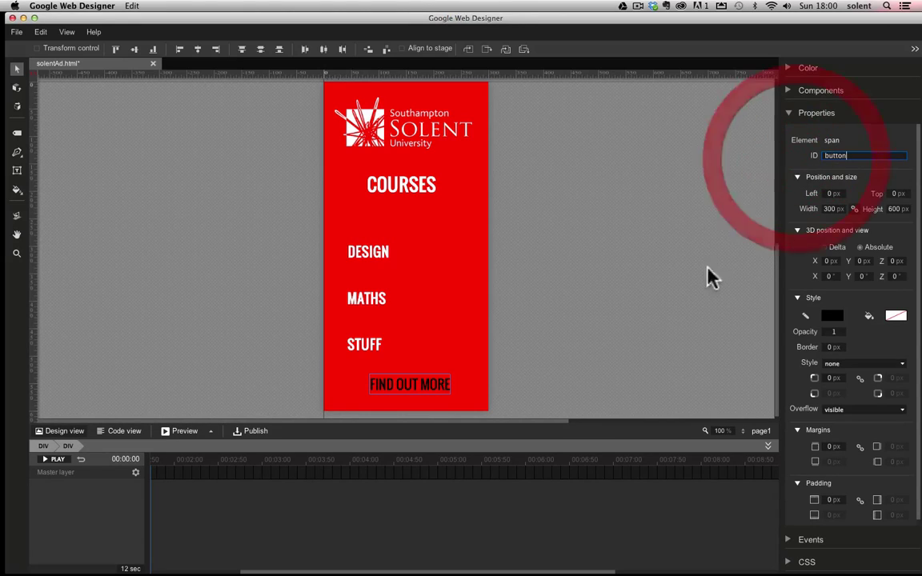
# Fill the background of the FIND OUT MORE span with yellow.
pyautogui.click(398, 387)
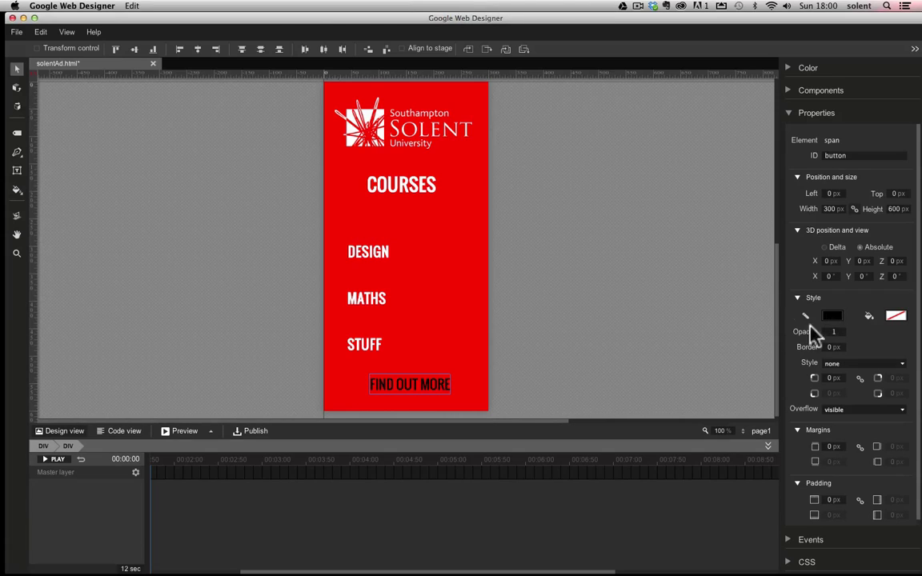
pyautogui.click(895, 319)
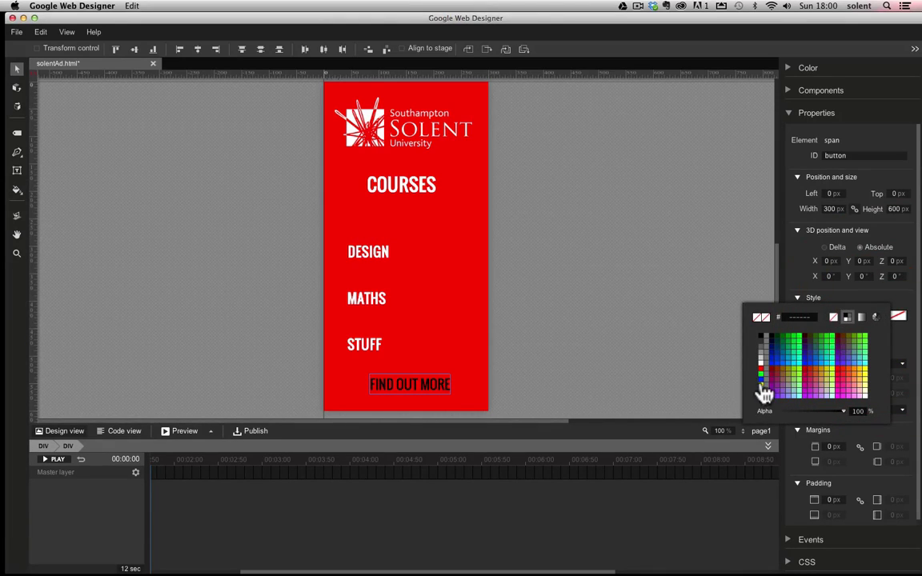
pyautogui.click(761, 390)
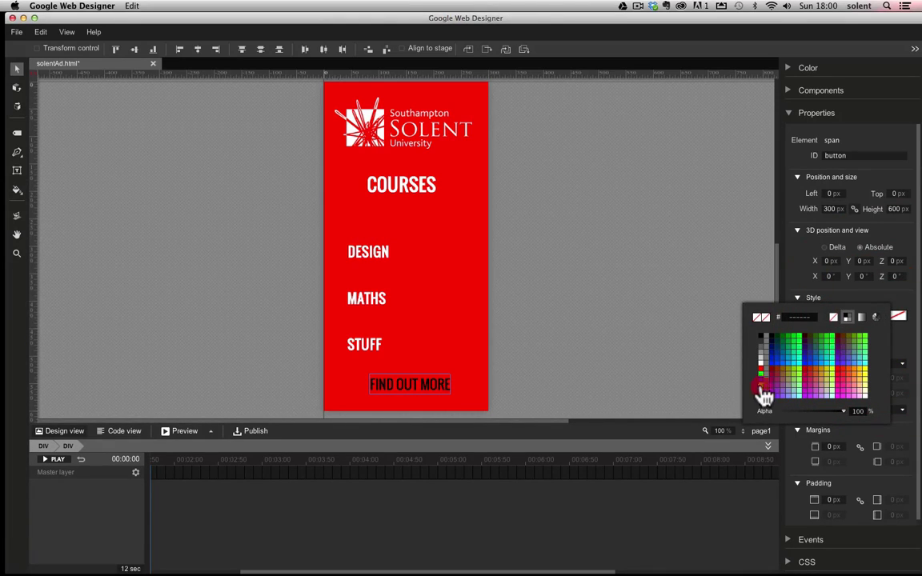
pyautogui.click(795, 268)
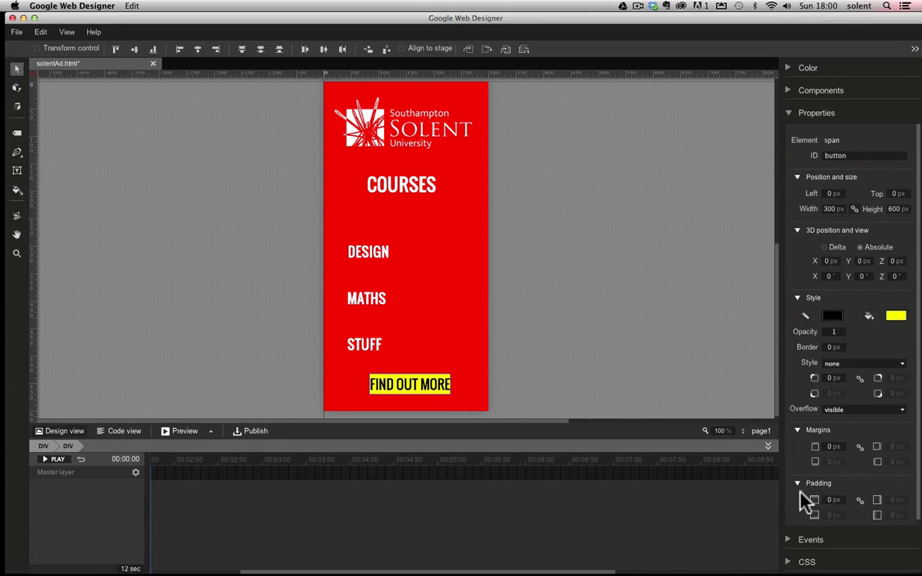
# Unlink the FIND OUT MORE span's padding values and set the top and bottom padding to 5 px.
pyautogui.click(861, 500)
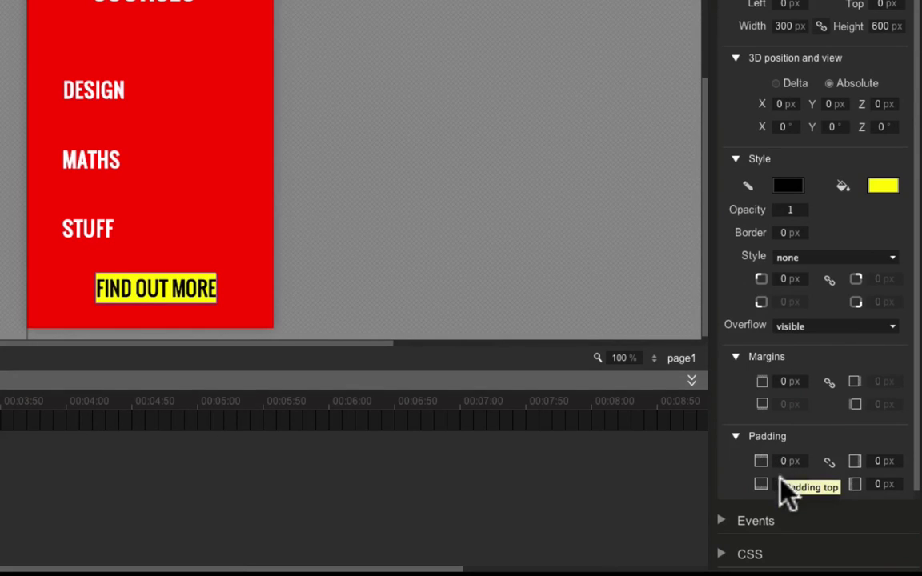
pyautogui.click(780, 464)
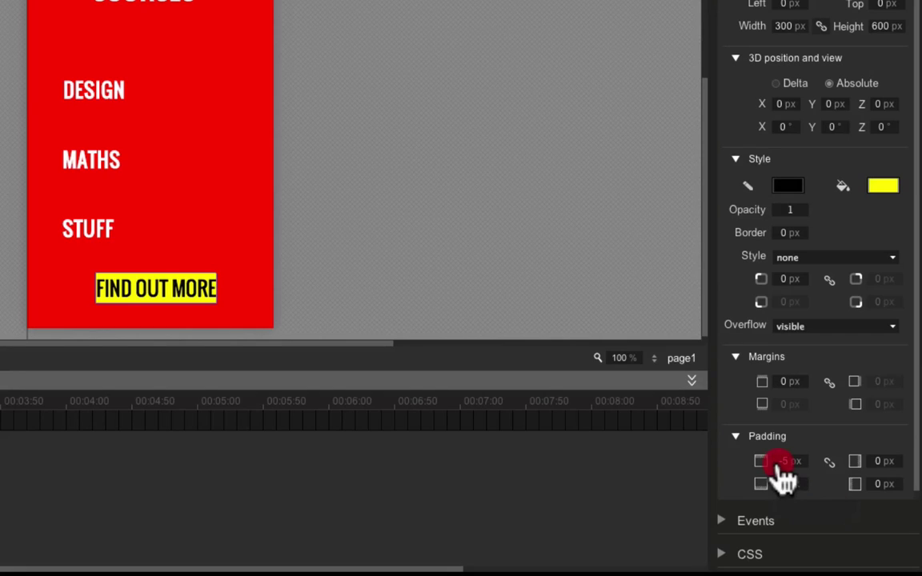
pyautogui.moveTo(781, 467); pyautogui.dragTo(795, 470)
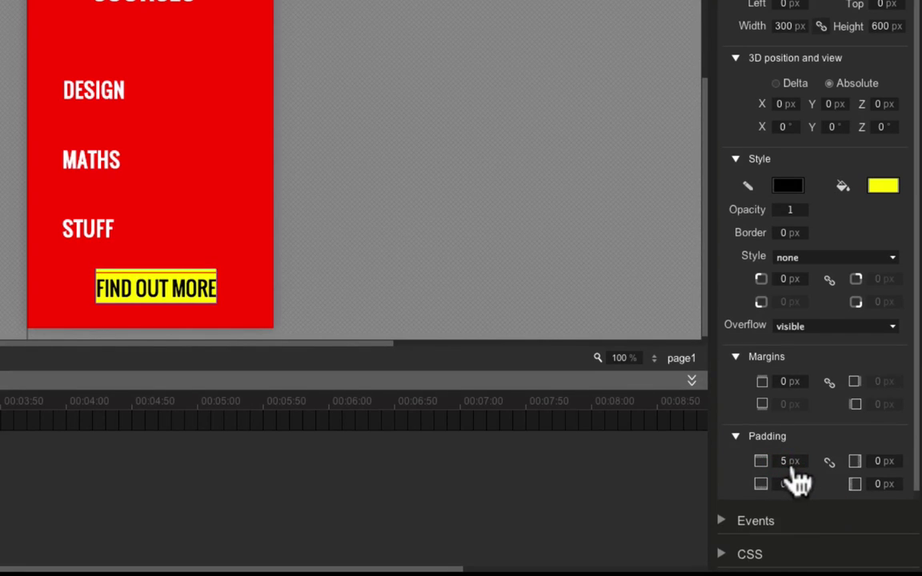
pyautogui.click(784, 485)
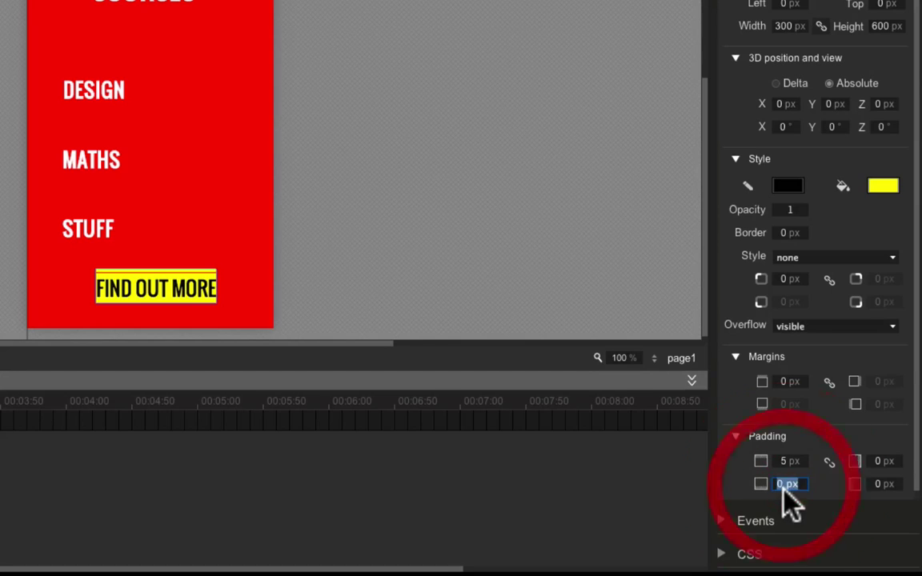
pyautogui.moveTo(784, 488); pyautogui.dragTo(773, 487)
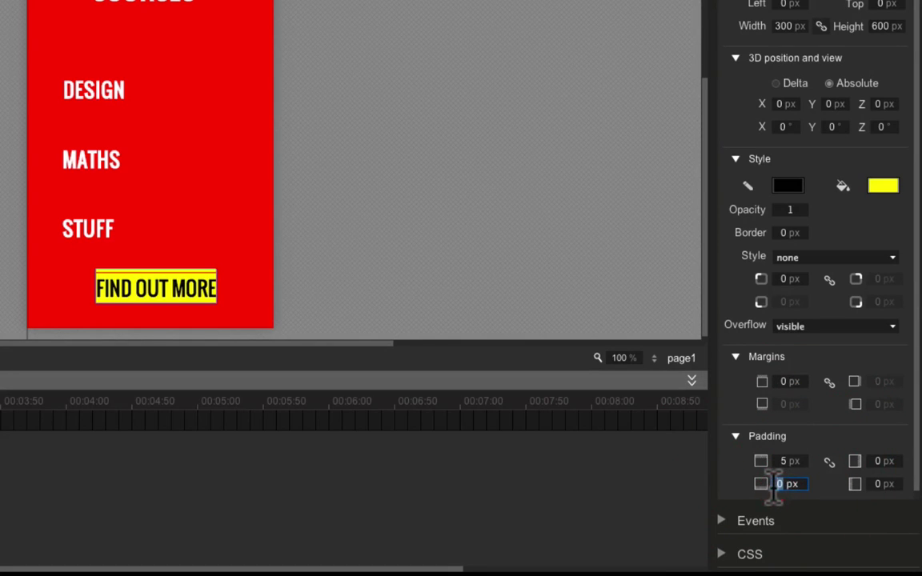
pyautogui.write('5')
pyautogui.press('Return')
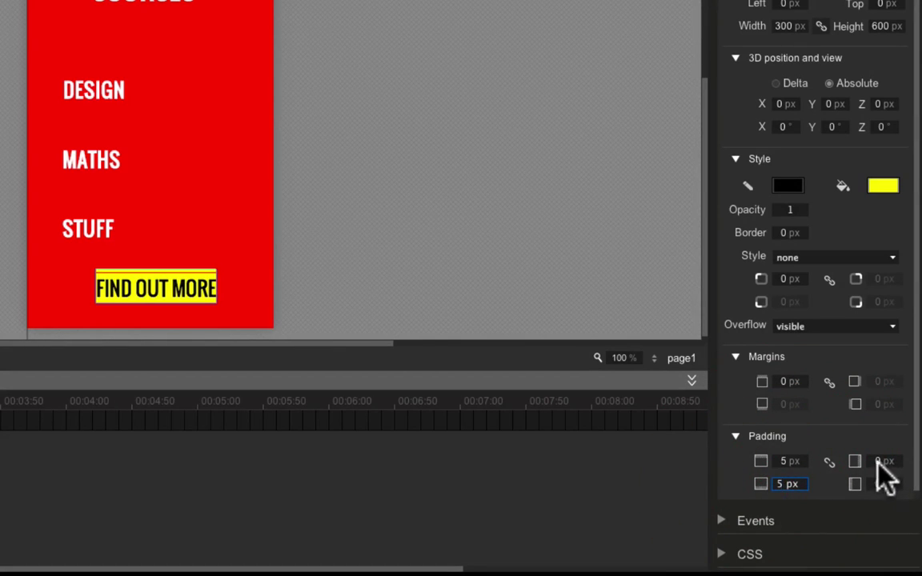
# Set the right and left padding of the FIND OUT MORE span to 15 px.
pyautogui.click(881, 461)
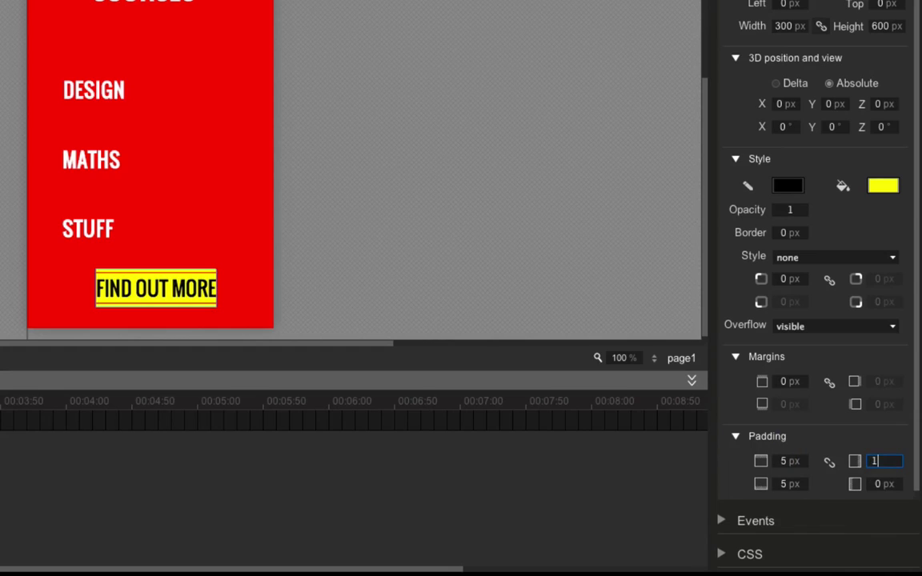
pyautogui.write('15')
pyautogui.click(881, 484)
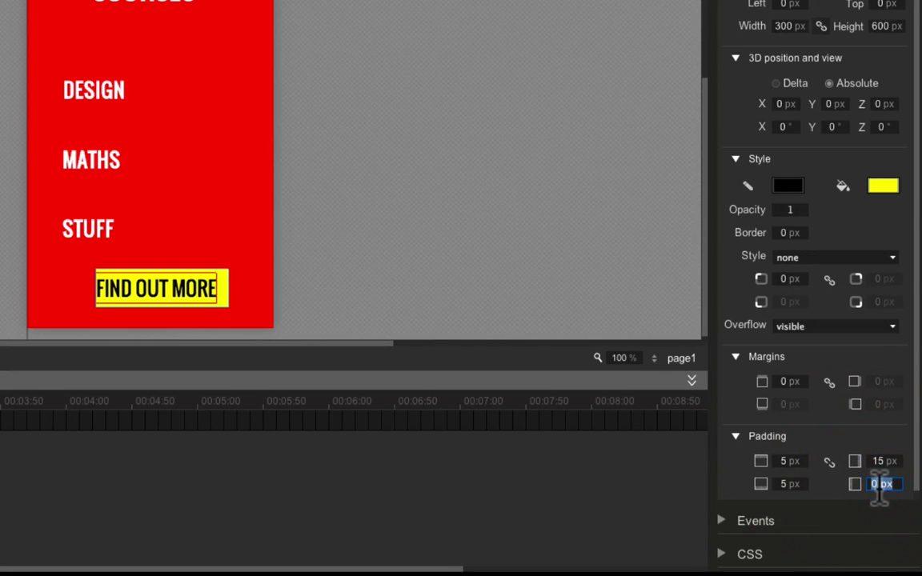
pyautogui.write('15')
pyautogui.click(872, 508)
# Return to the main banner level and nudge the FIND OUT MORE button horizontally to left 58 px.
pyautogui.click(169, 296)
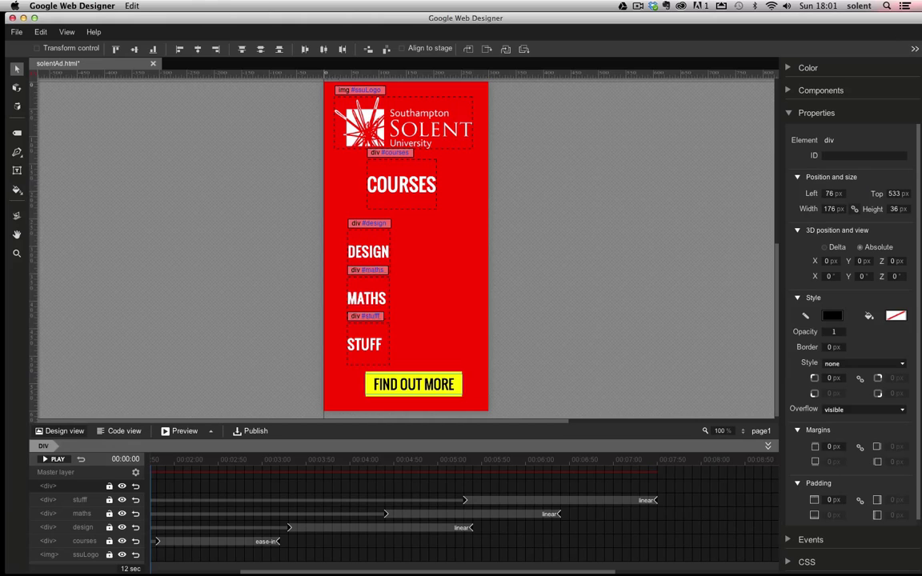
pyautogui.press('Left')
pyautogui.press('Left')
pyautogui.press('Left')
pyautogui.press('Left')
pyautogui.press('Left')
pyautogui.press('Left')
pyautogui.press('Left')
pyautogui.press('Left')
pyautogui.press('Left')
pyautogui.press('Left')
pyautogui.press('Left')
pyautogui.press('Left')
pyautogui.press('Left')
pyautogui.press('Left')
pyautogui.press('Left')
pyautogui.press('Left')
pyautogui.press('Left')
pyautogui.press('Left')
pyautogui.press('Left')
pyautogui.press('Left')
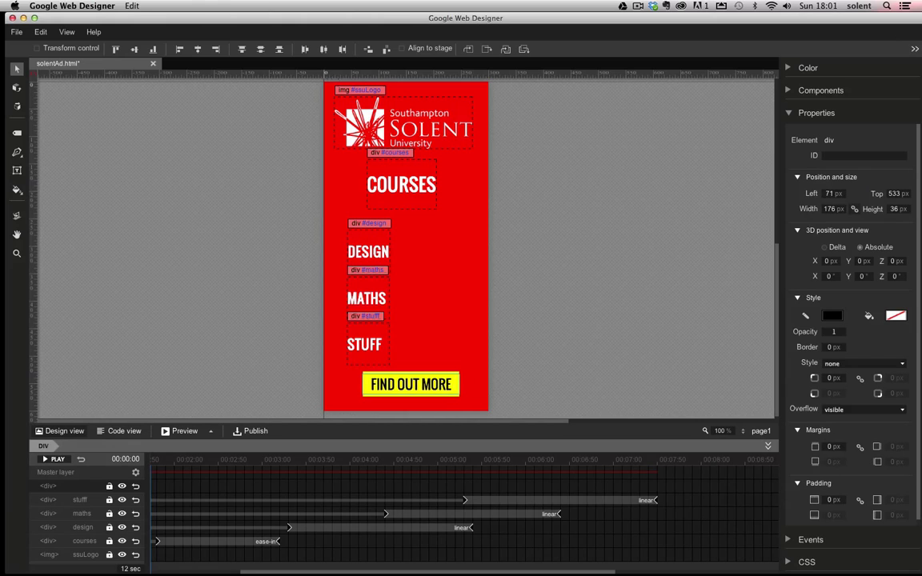
pyautogui.press('Right')
pyautogui.press('Right')
pyautogui.press('Right')
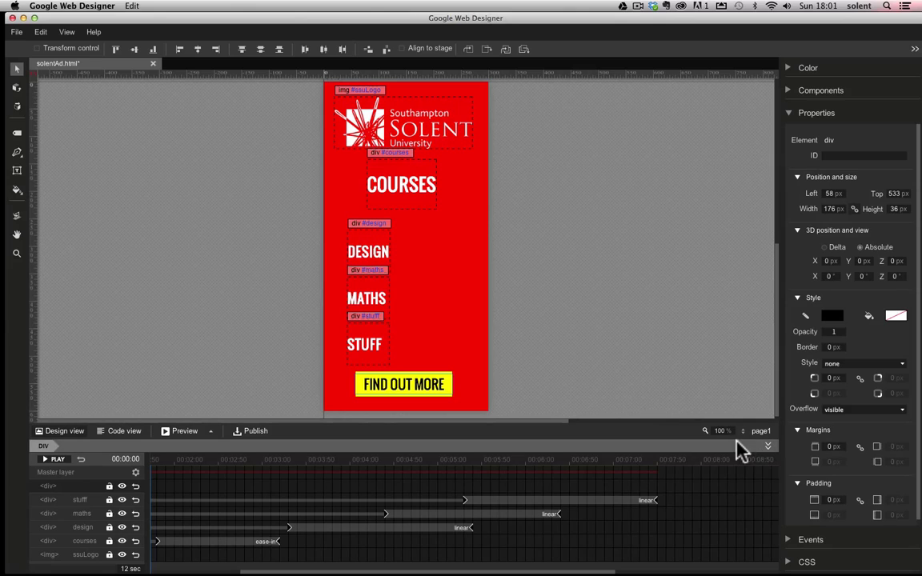
# Insert keyframes on the FIND OUT MORE button's layer to create an animation span beginning before 00:05:00.
pyautogui.click(673, 489)
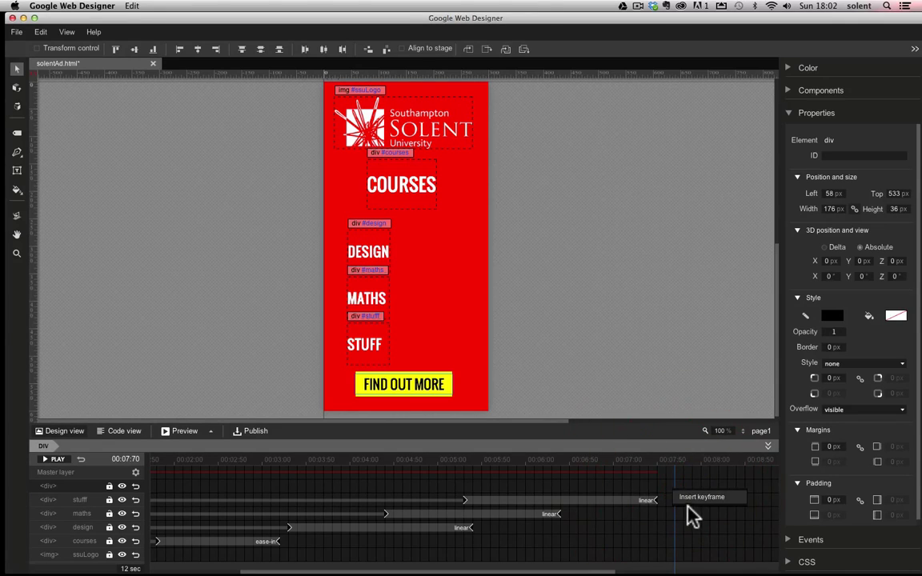
pyautogui.click(690, 504)
pyautogui.moveTo(675, 493); pyautogui.dragTo(262, 488)
pyautogui.moveTo(200, 486); pyautogui.dragTo(669, 496)
pyautogui.moveTo(560, 493); pyautogui.dragTo(490, 500)
pyautogui.click(693, 492)
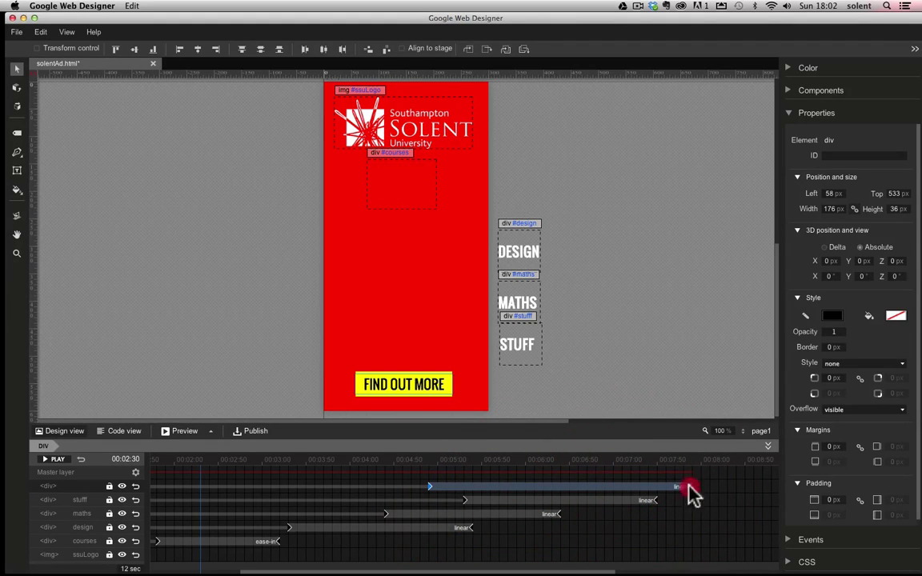
# Shorten the FIND OUT MORE animation span and move it to run from 00:07:60 to about 00:08:50.
pyautogui.click(469, 494)
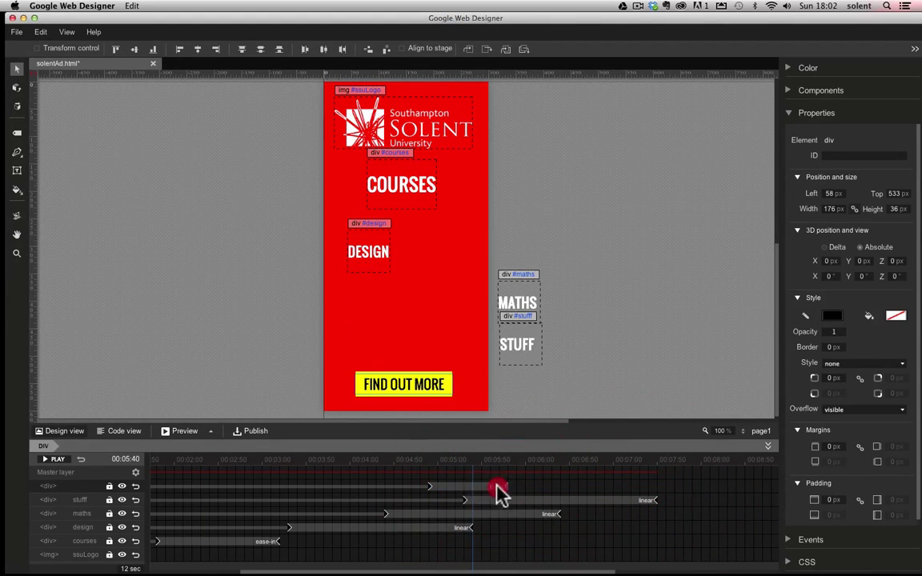
pyautogui.click(734, 496)
pyautogui.moveTo(734, 496); pyautogui.dragTo(710, 496)
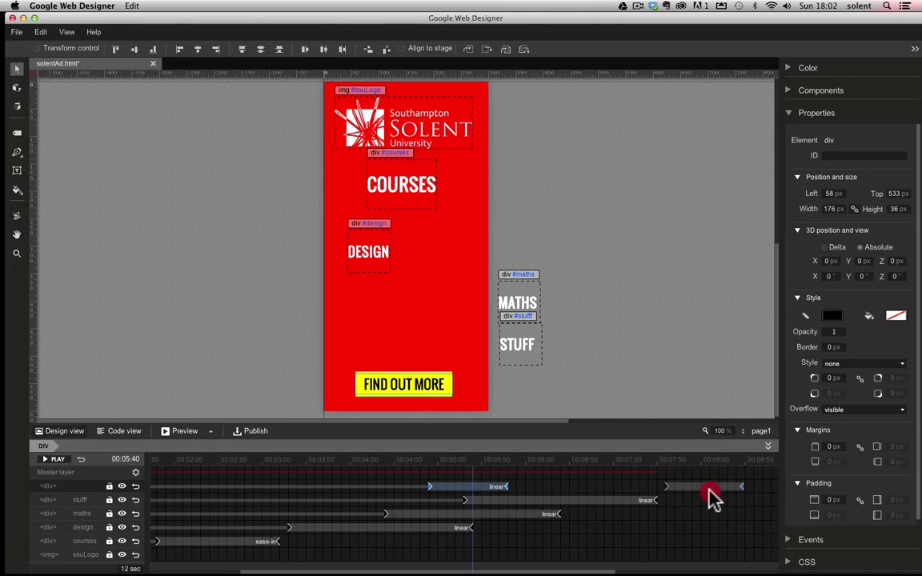
pyautogui.click(658, 489)
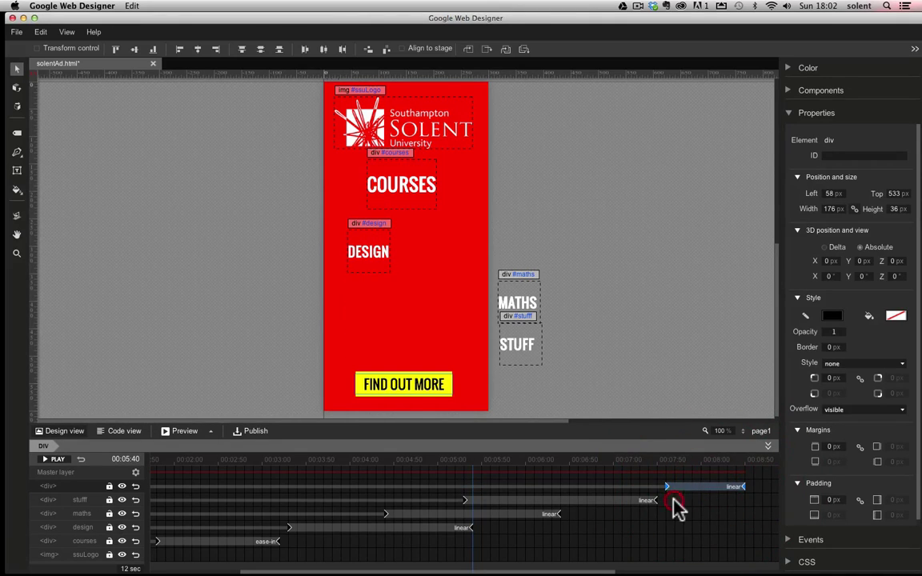
pyautogui.click(674, 502)
# Set the FIND OUT MORE button's opacity to 0 at its 00:07:60 start keyframe and go to its 00:08:50 end keyframe.
pyautogui.click(669, 494)
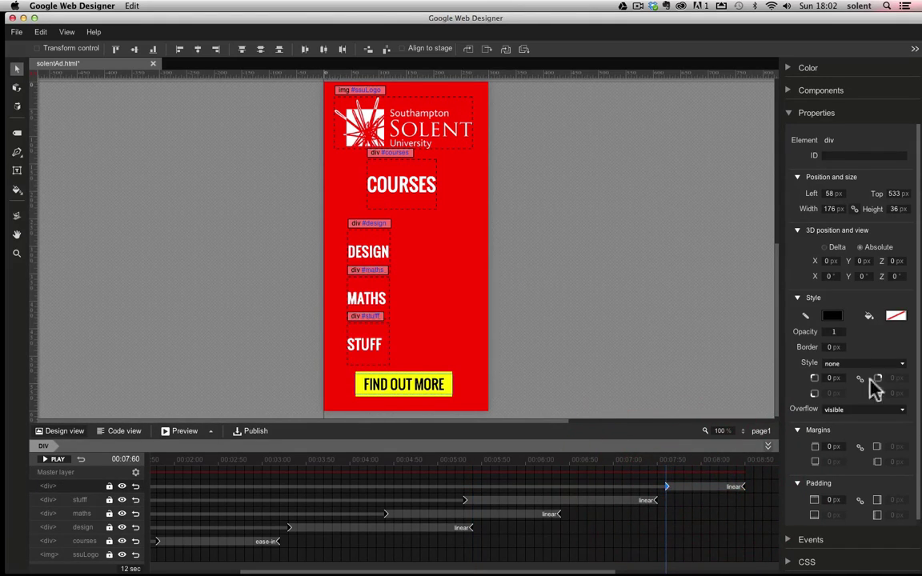
pyautogui.click(833, 332)
pyautogui.write('0')
pyautogui.click(741, 494)
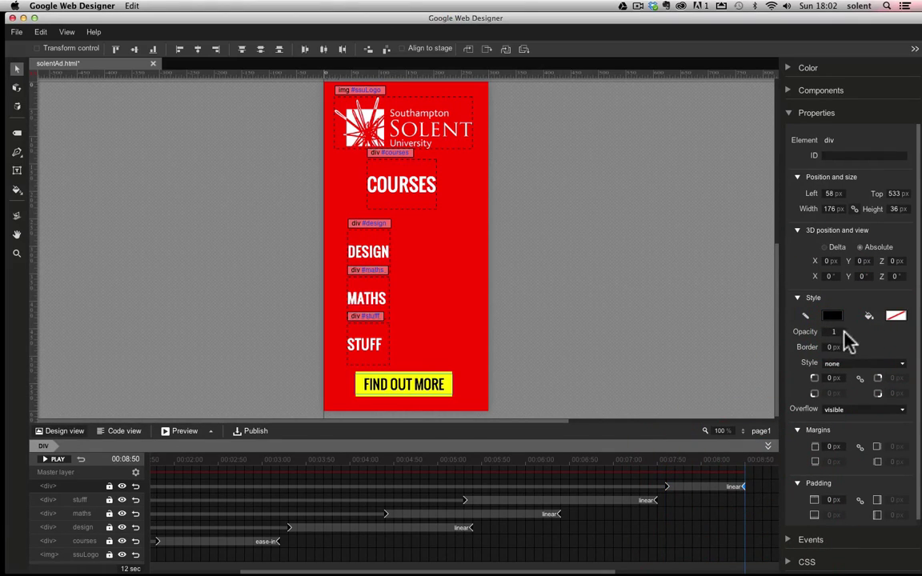
# Preview the banner in Chrome, reload it to replay the animation, and return to Google Web Designer.
pyautogui.press('super+Return')
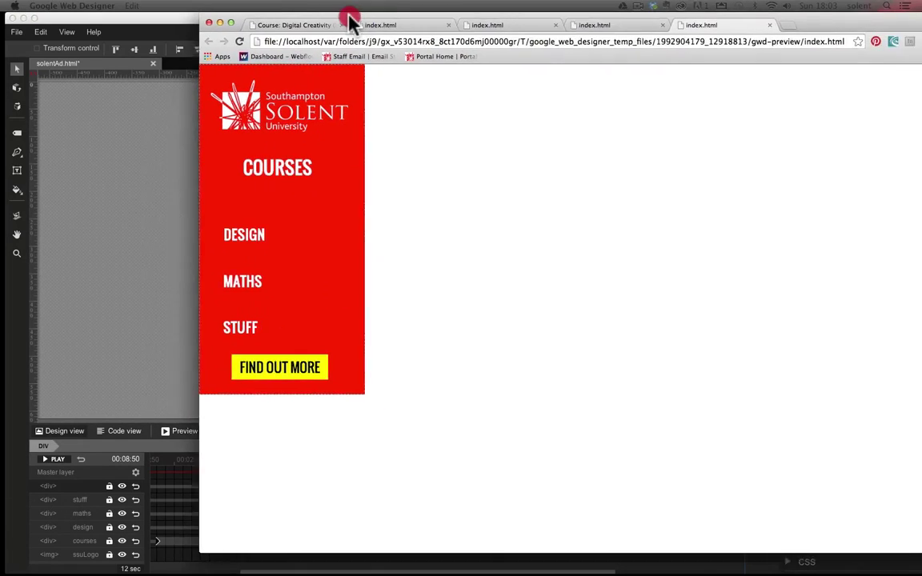
pyautogui.moveTo(350, 17); pyautogui.dragTo(308, 29)
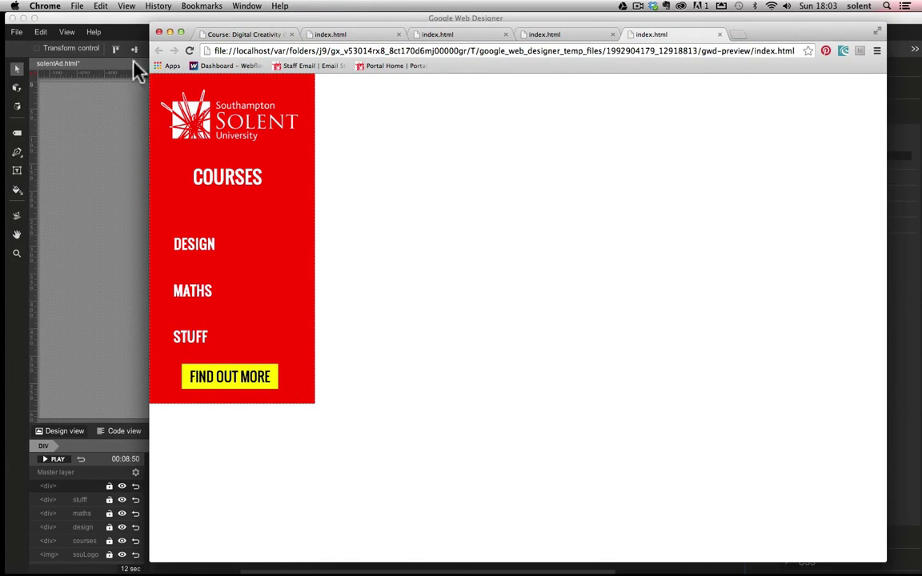
pyautogui.click(188, 51)
pyautogui.click(171, 32)
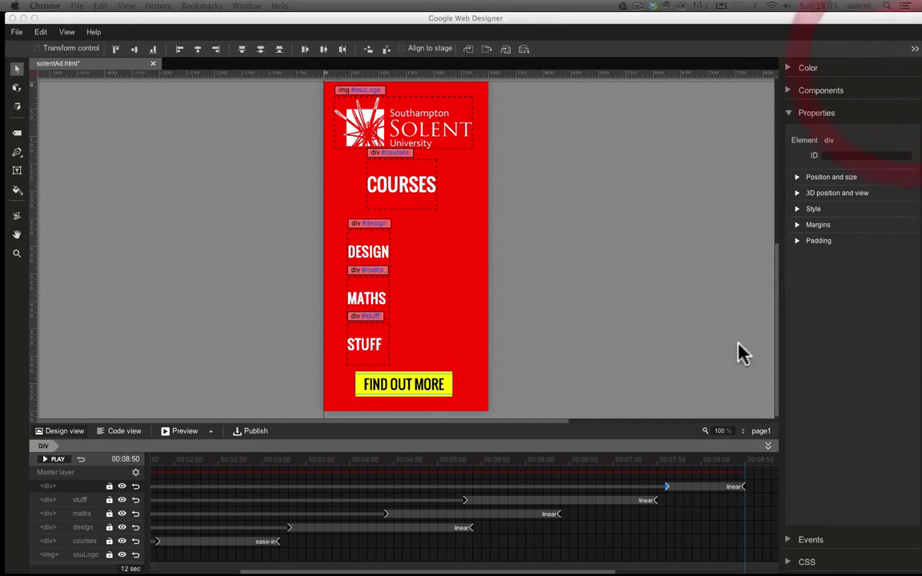
# Add a Tap Area component near the FIND OUT MORE button at about left 214 px, top 486 px.
pyautogui.click(791, 120)
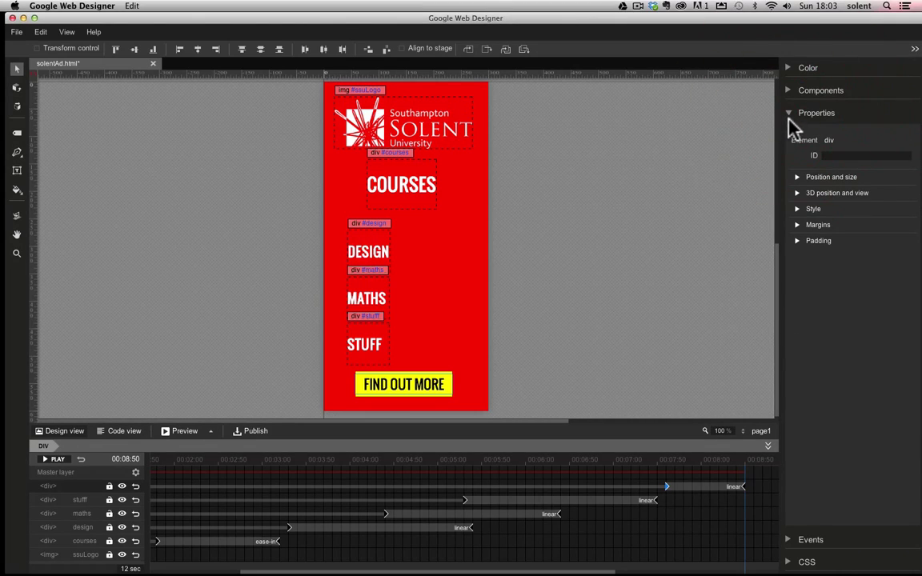
pyautogui.click(789, 116)
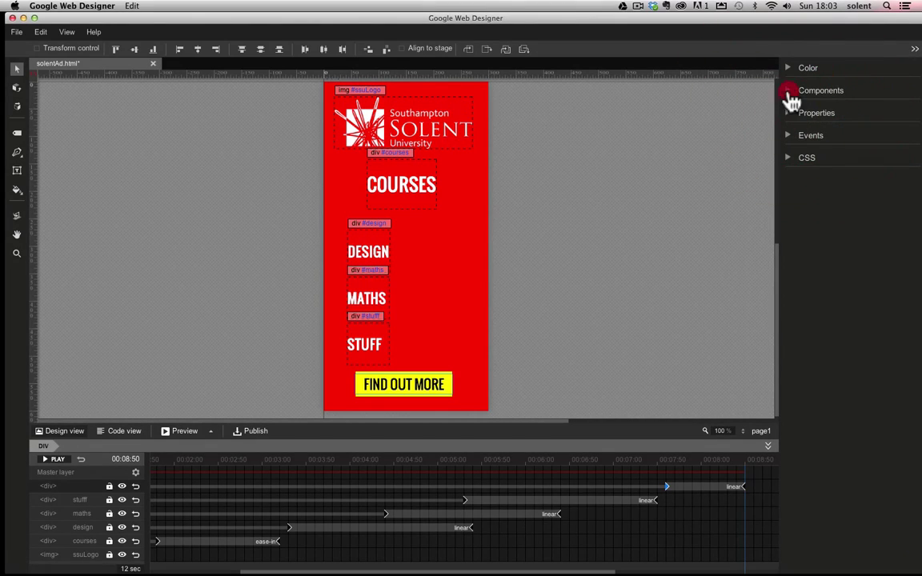
pyautogui.click(789, 93)
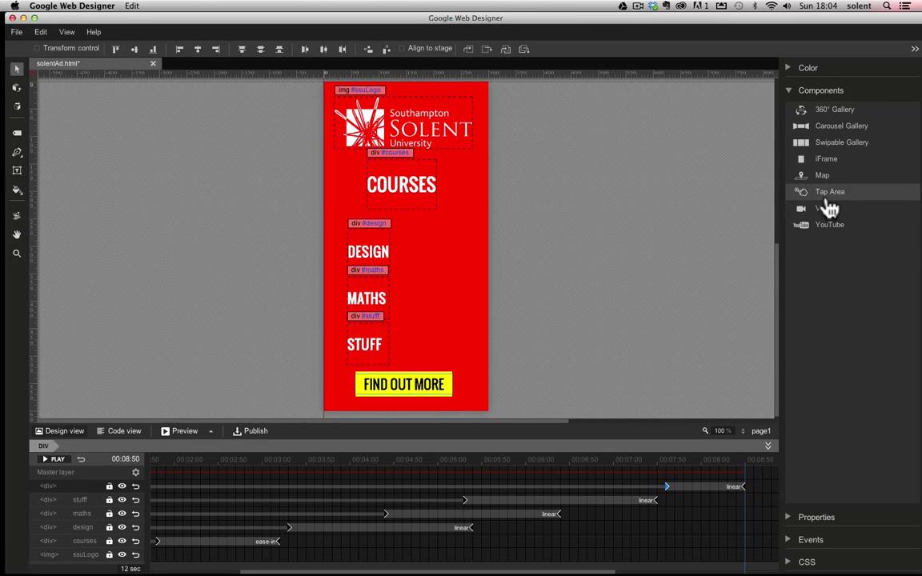
pyautogui.moveTo(829, 201); pyautogui.dragTo(440, 348)
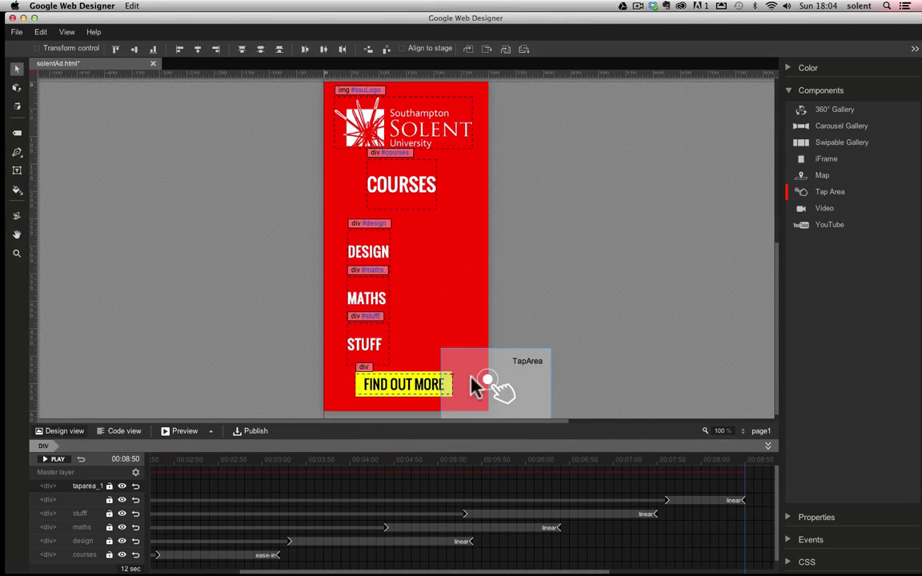
# Shrink the Tap Area to 74 × 52 px and move it over the FIND OUT MORE button at about left 56 px, top 515 px.
pyautogui.click(791, 92)
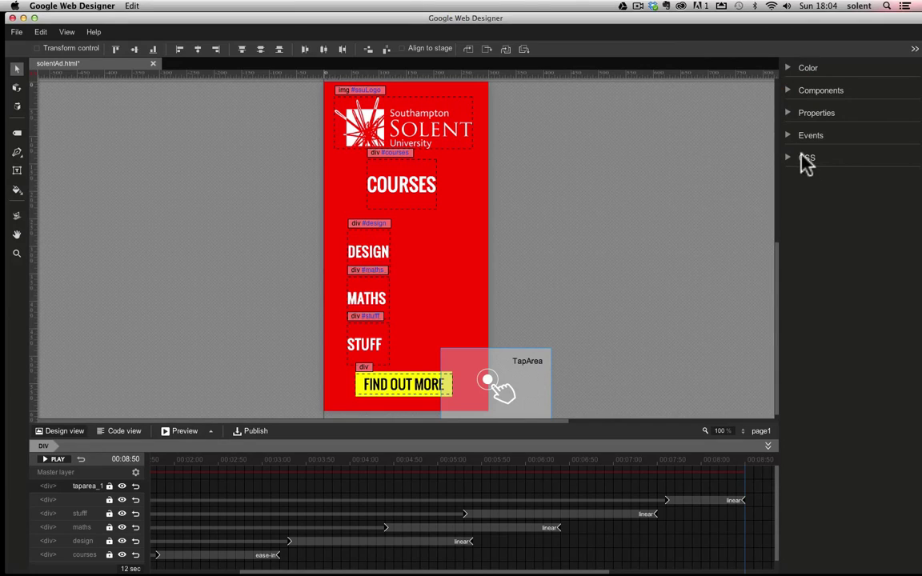
pyautogui.click(790, 117)
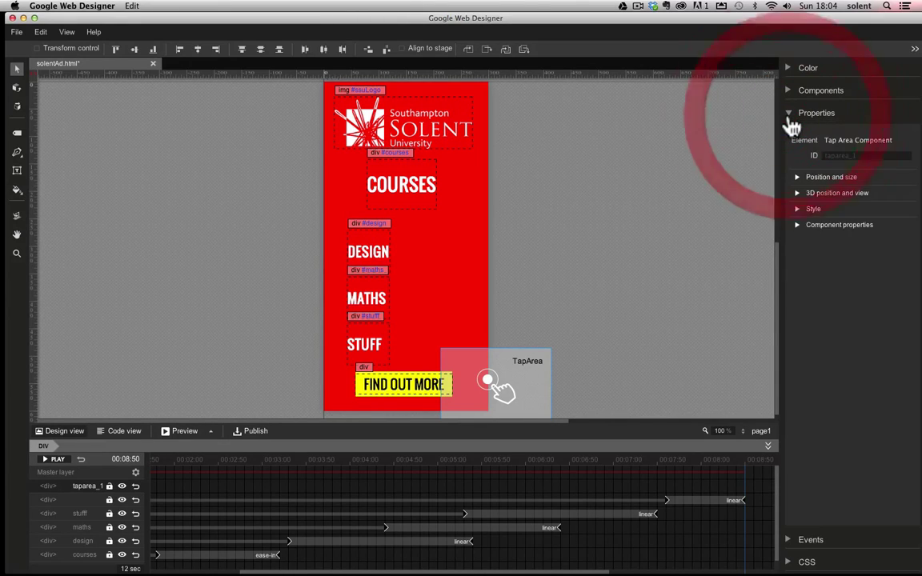
pyautogui.click(796, 177)
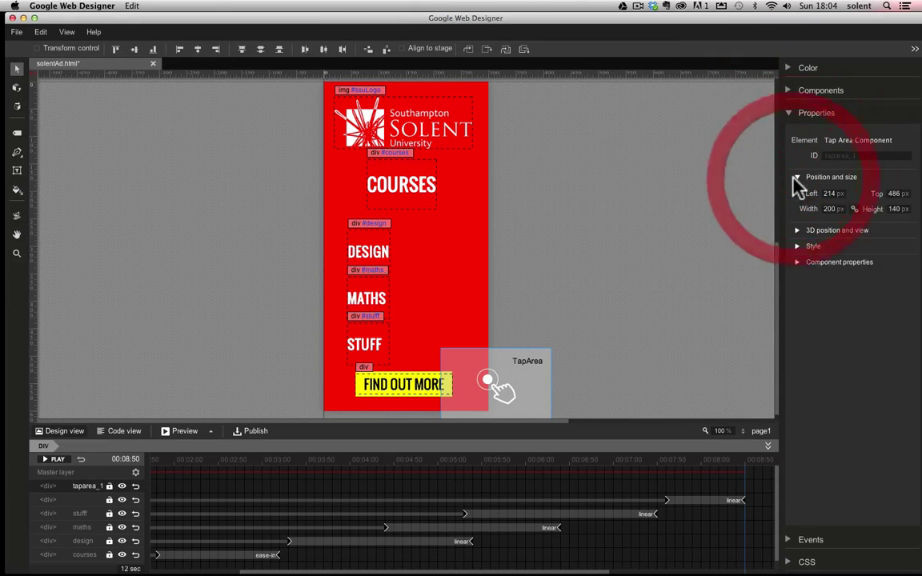
pyautogui.click(854, 208)
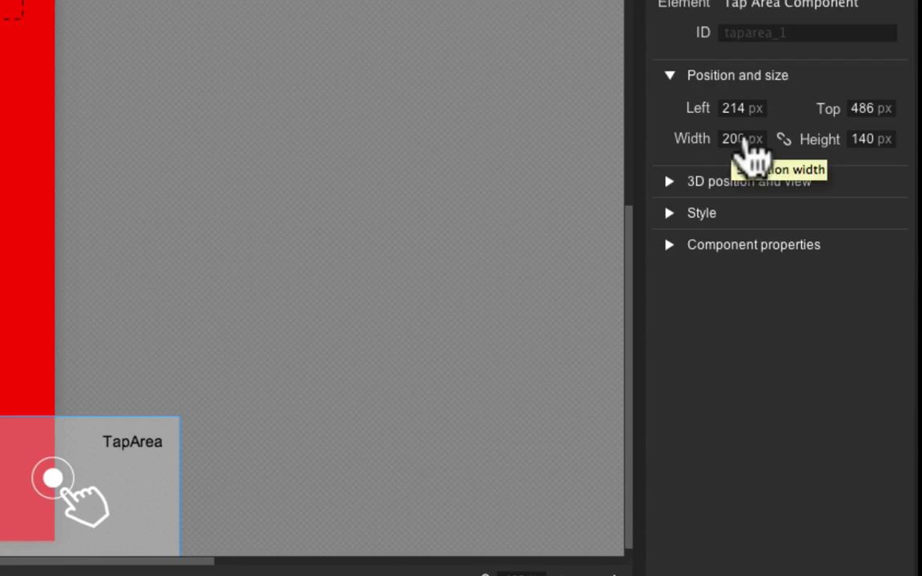
pyautogui.click(730, 146)
pyautogui.click(725, 137)
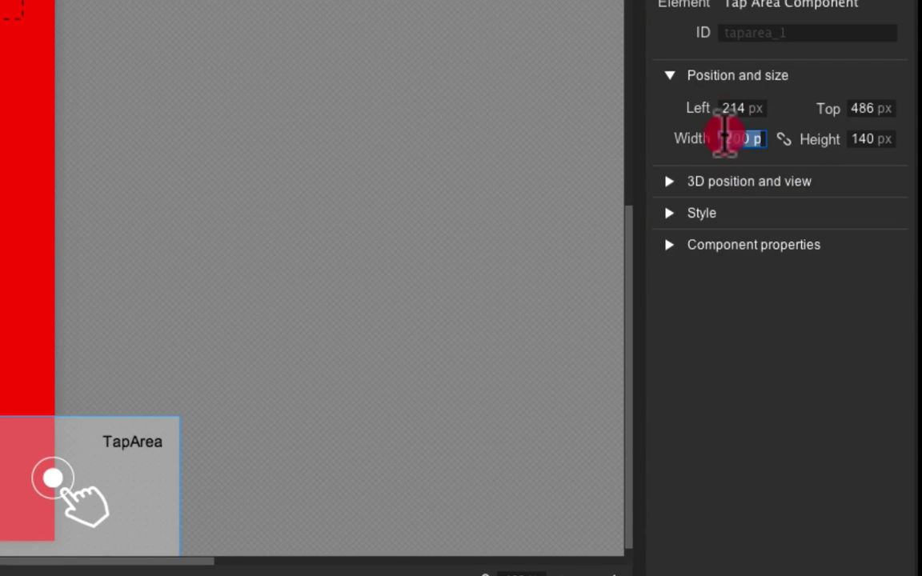
pyautogui.moveTo(725, 137); pyautogui.dragTo(745, 138)
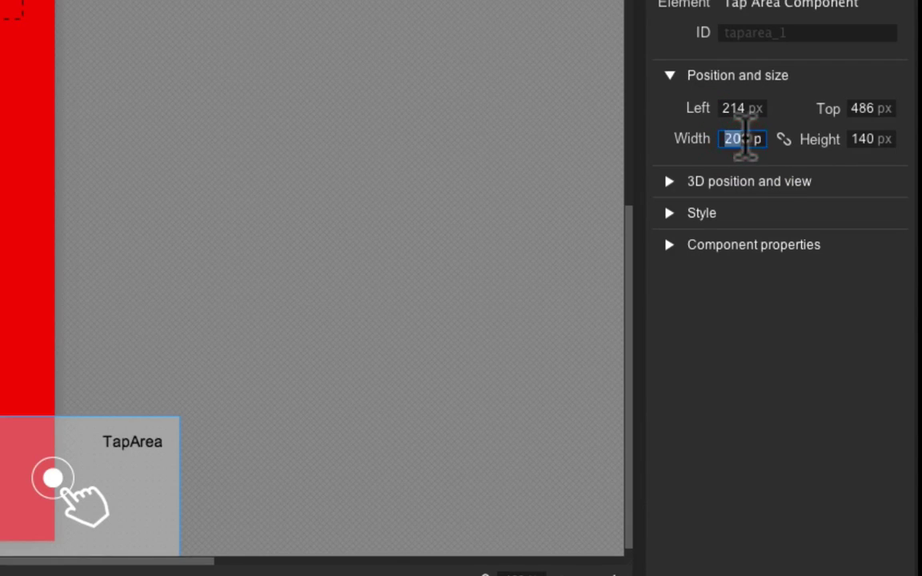
pyautogui.click(749, 137)
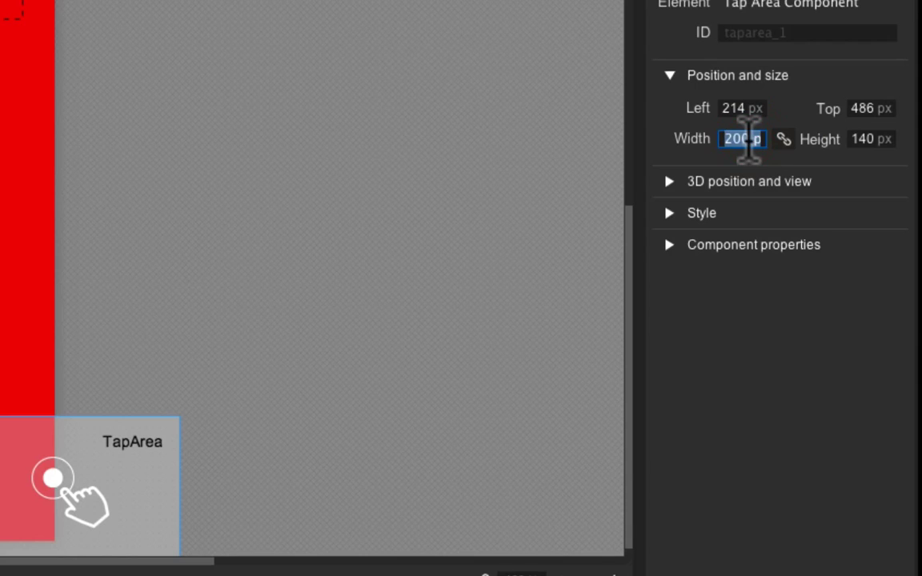
pyautogui.write('21')
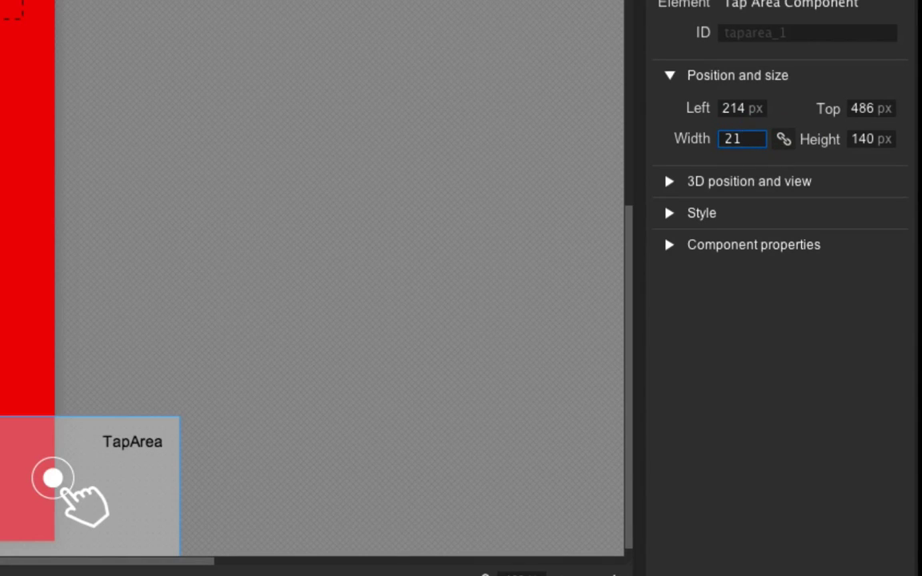
pyautogui.press('BackSpace')
pyautogui.press('BackSpace')
pyautogui.write('150')
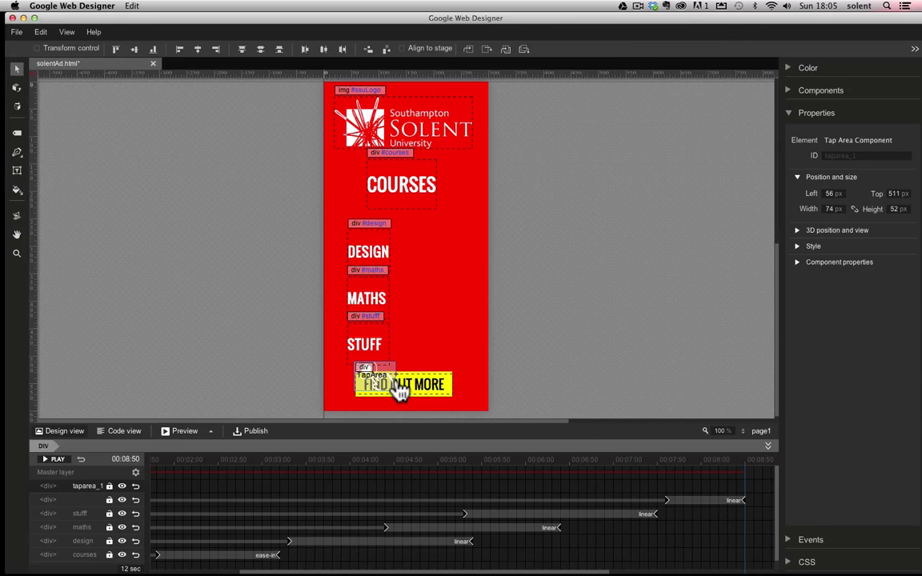
pyautogui.moveTo(400, 393); pyautogui.dragTo(400, 400)
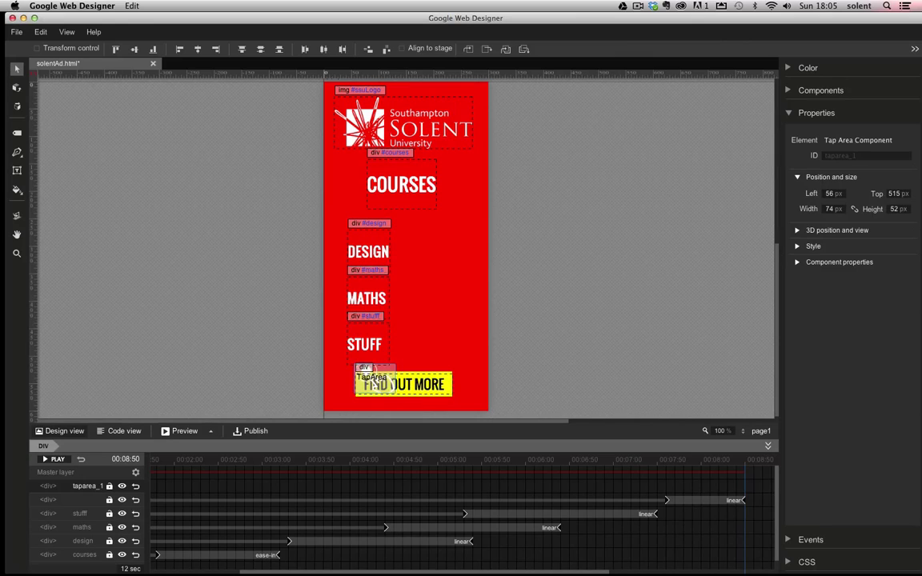
# Resize the Tap Area to 176 × 50 px and move it to top 531 px so it covers the FIND OUT MORE button.
pyautogui.click(833, 209)
pyautogui.moveTo(833, 209)
pyautogui.mouseDown()
pyautogui.moveTo(896, 224)
pyautogui.moveTo(897, 210)
pyautogui.moveTo(896, 220)
pyautogui.mouseUp()
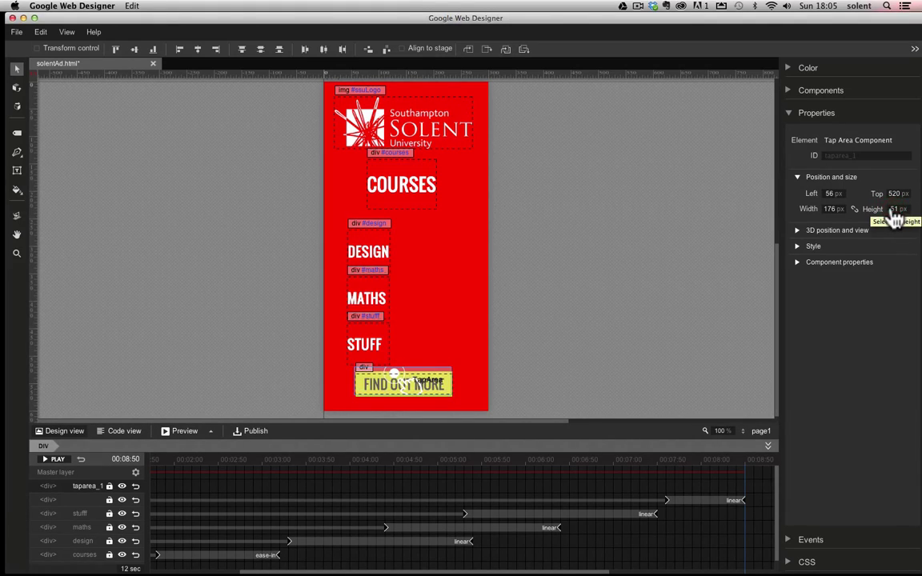
pyautogui.click(441, 388)
pyautogui.moveTo(443, 392); pyautogui.dragTo(411, 394)
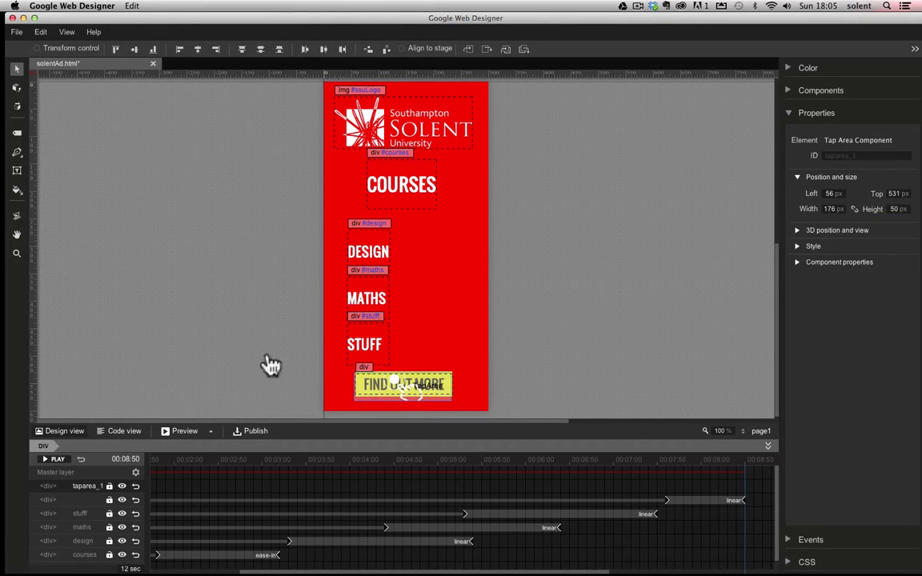
# Add an event for taparea_1 that makes Touch/Click trigger the Exit action of Environment(DoubleClickStudio).
pyautogui.click(790, 118)
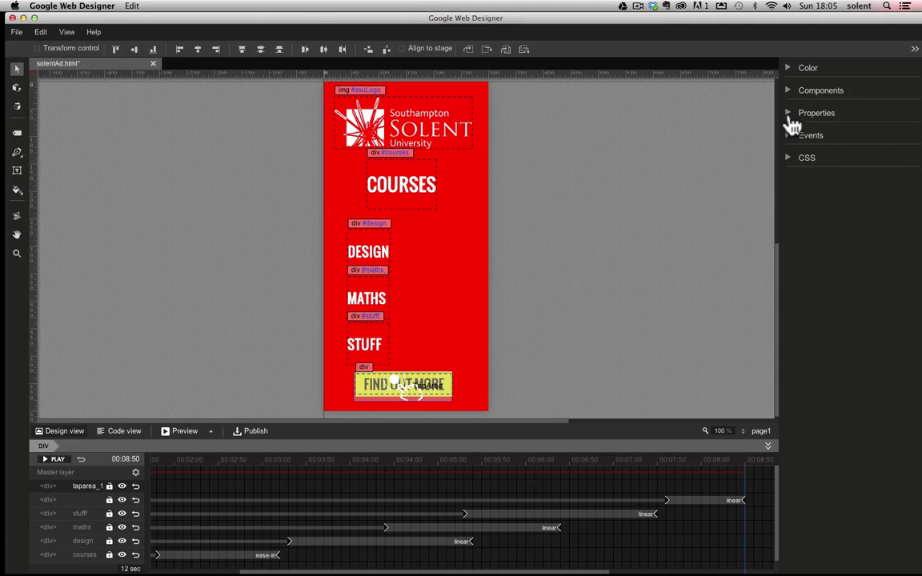
pyautogui.click(790, 139)
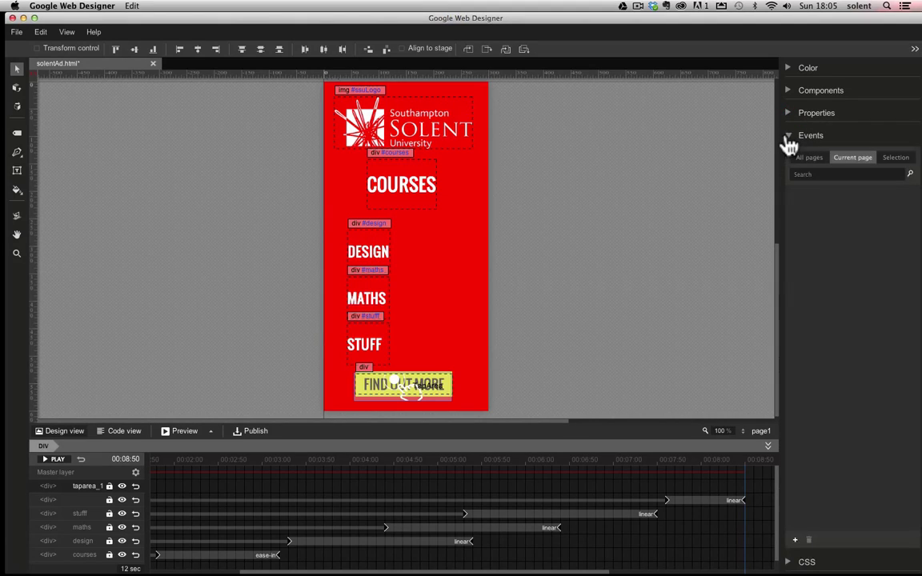
pyautogui.click(897, 160)
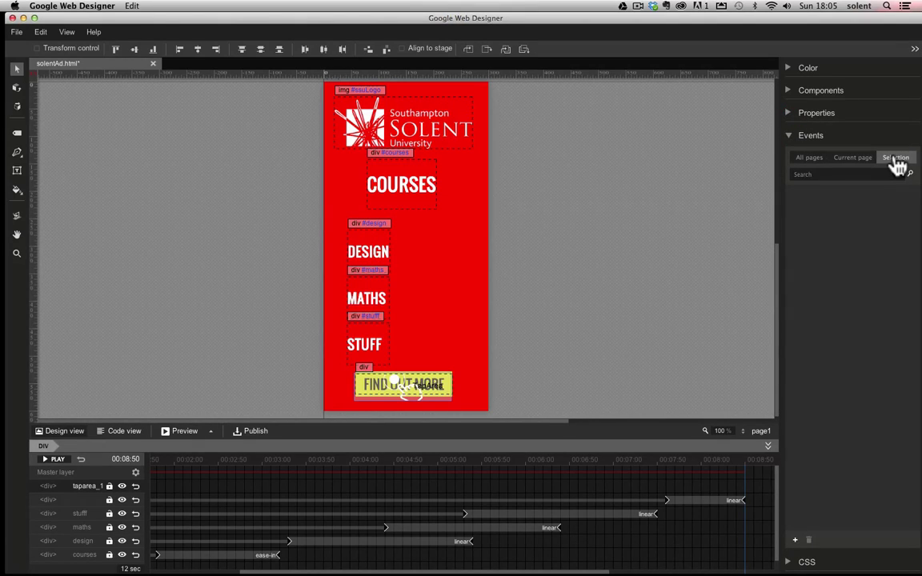
pyautogui.click(797, 543)
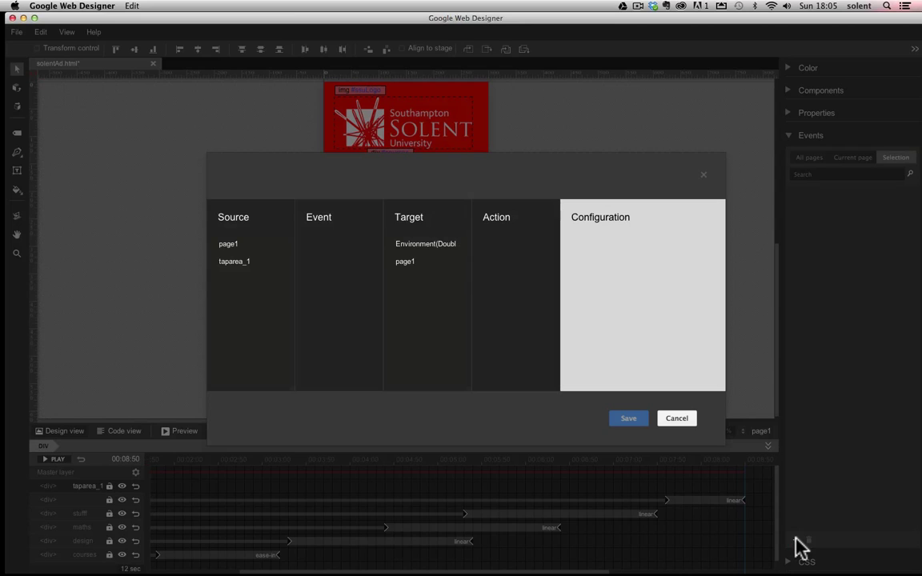
pyautogui.click(242, 263)
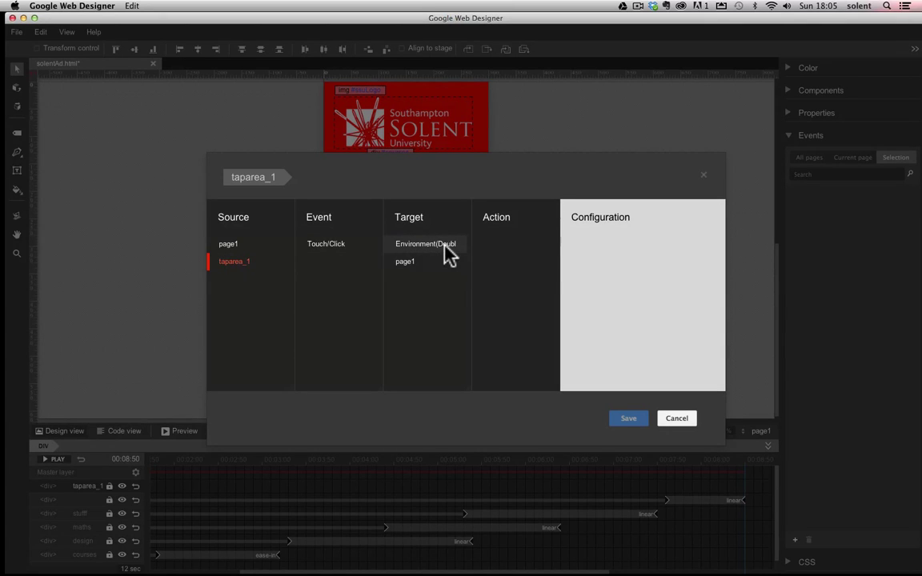
pyautogui.click(331, 256)
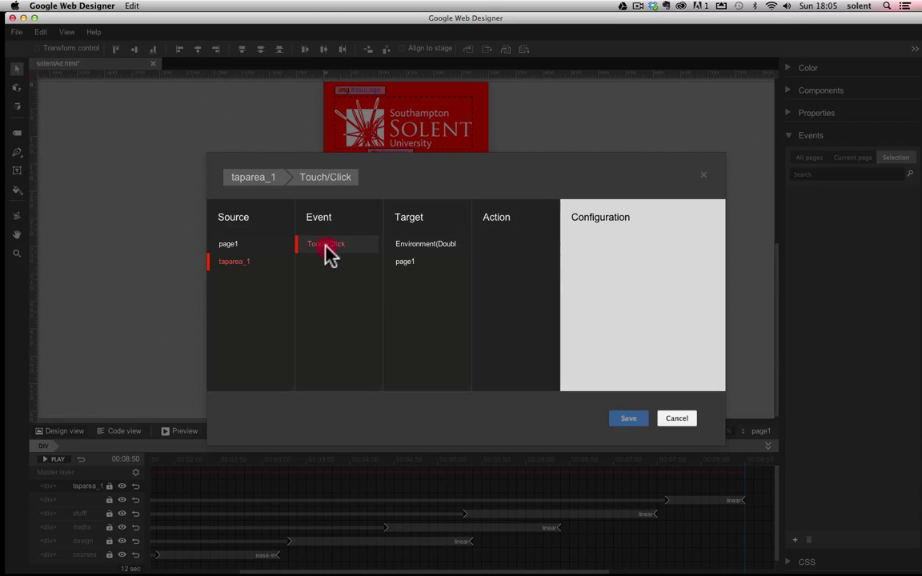
pyautogui.click(439, 256)
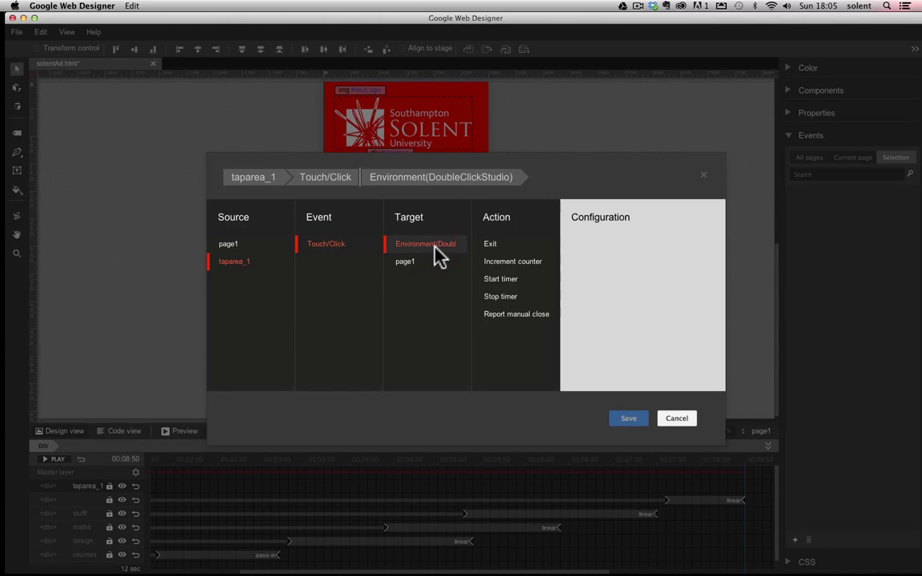
pyautogui.click(497, 245)
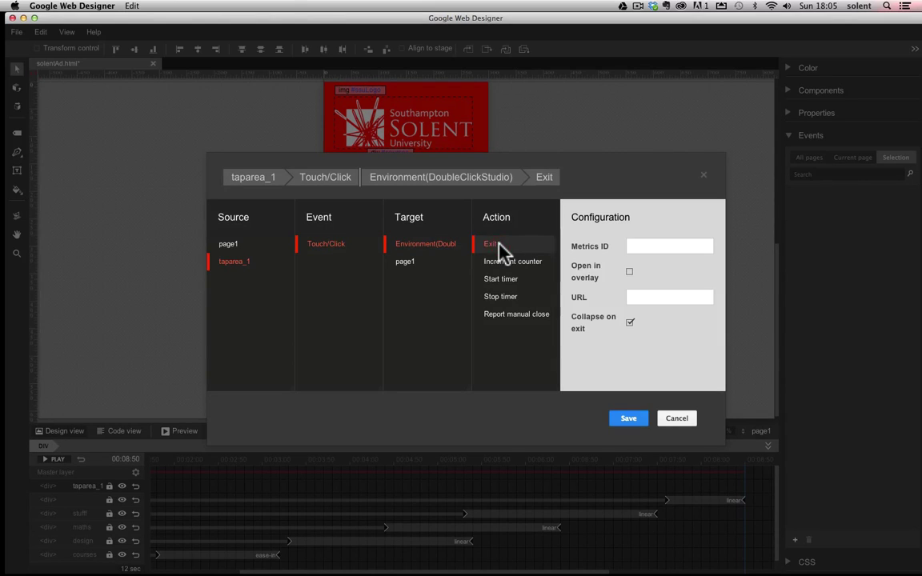
pyautogui.click(661, 247)
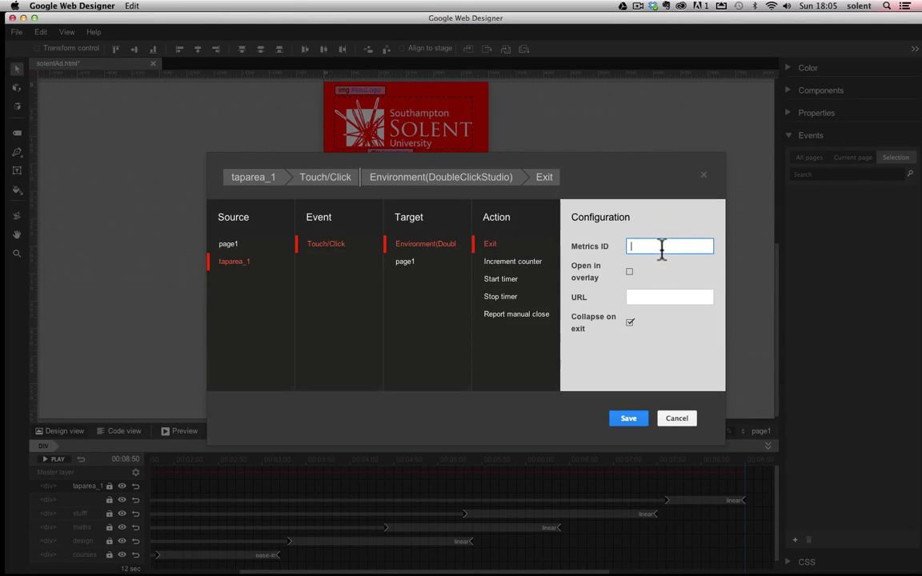
pyautogui.click(648, 296)
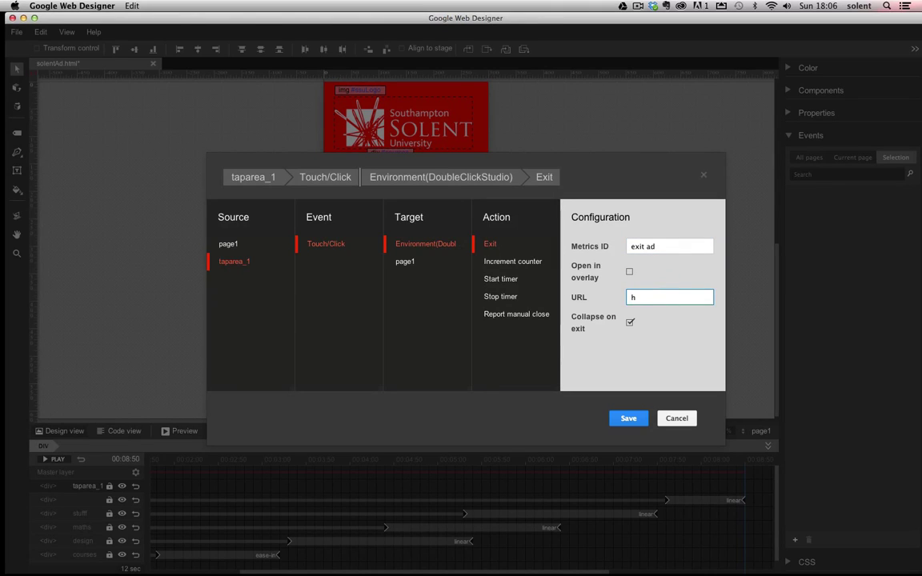
pyautogui.write('http://www.solent.ac.uk')
pyautogui.click(625, 419)
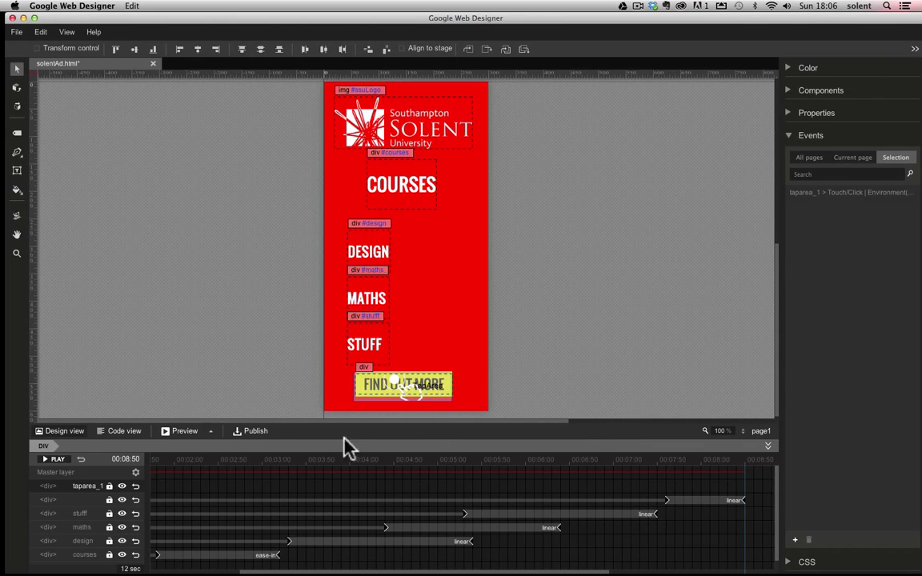
# Preview the banner in Chrome, test the FIND OUT MORE exit link, and return to Google Web Designer.
pyautogui.click(179, 432)
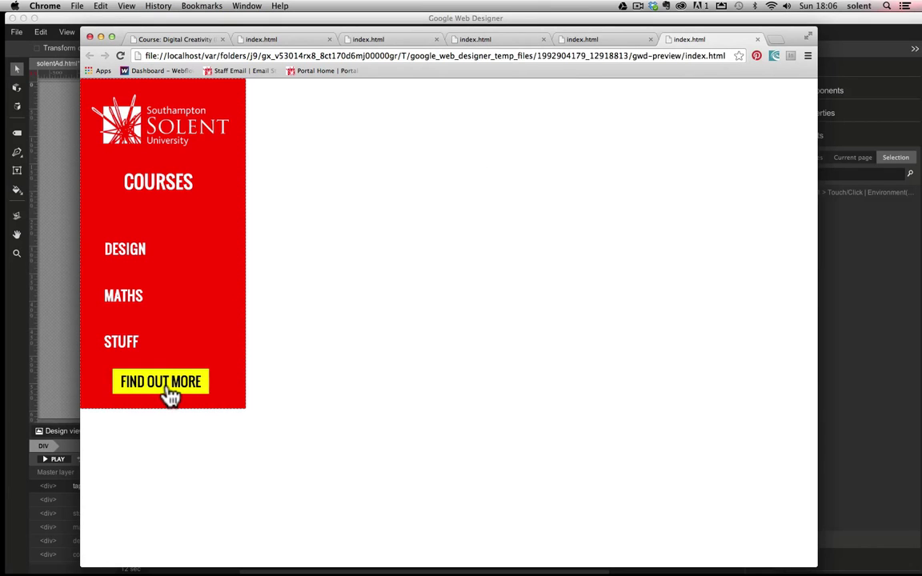
pyautogui.click(168, 389)
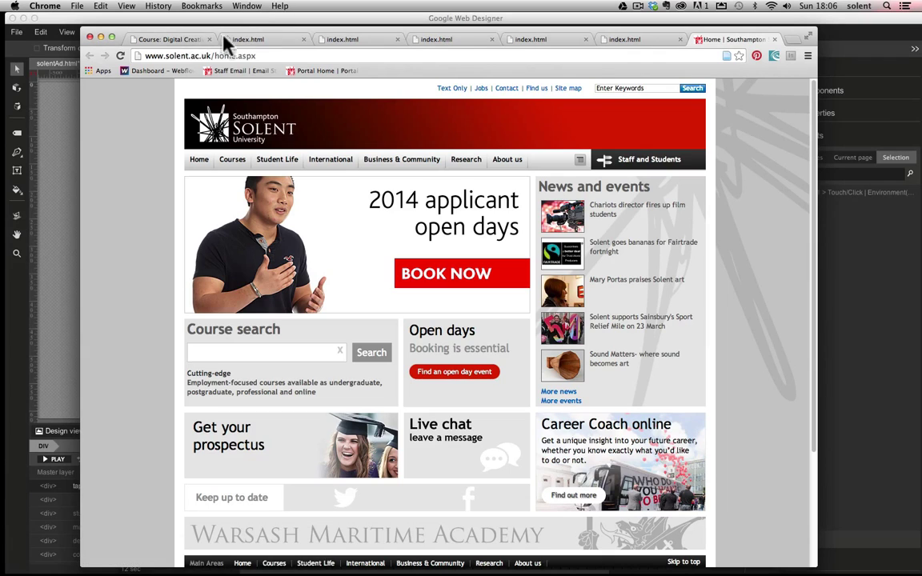
pyautogui.moveTo(196, 31); pyautogui.dragTo(920, 104)
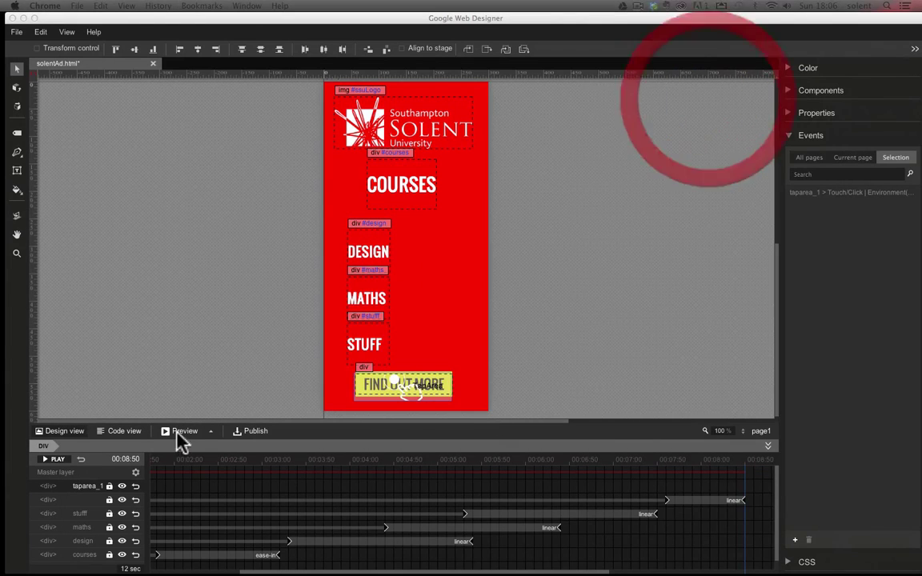
# Examine the generated CSS, serialization script and body markup of solentAd.html in code view, and return to design view.
pyautogui.click(120, 432)
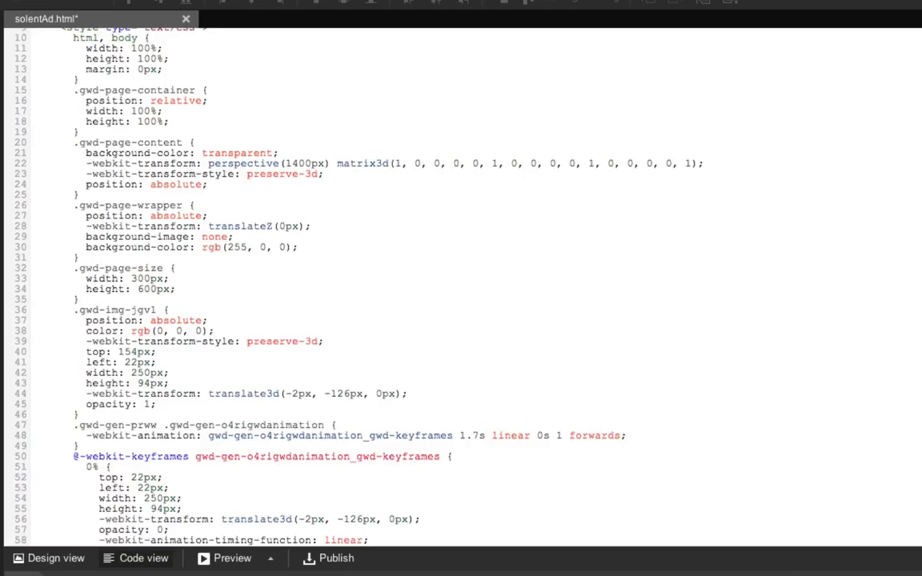
pyautogui.scroll(3, 461, 288)
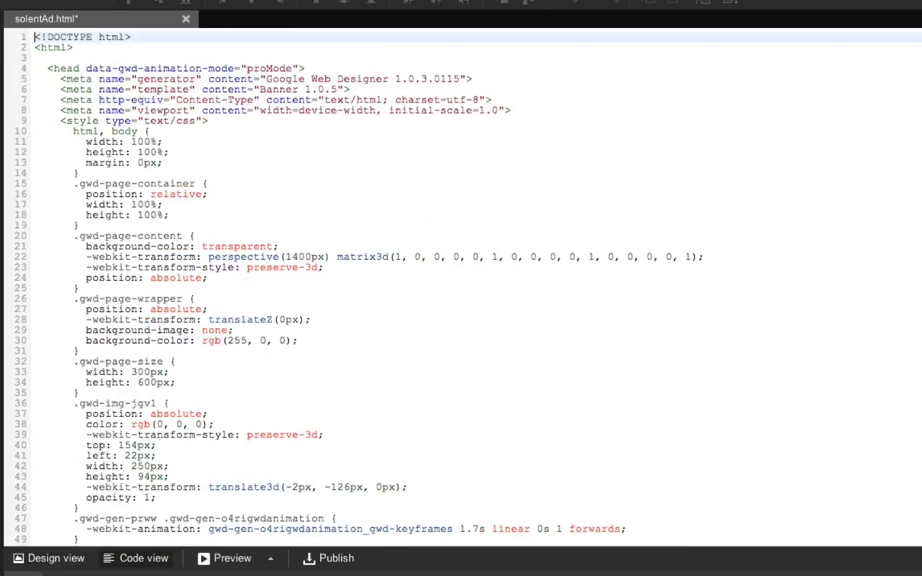
pyautogui.scroll(-20, 461, 288)
pyautogui.scroll(-20, 461, 288)
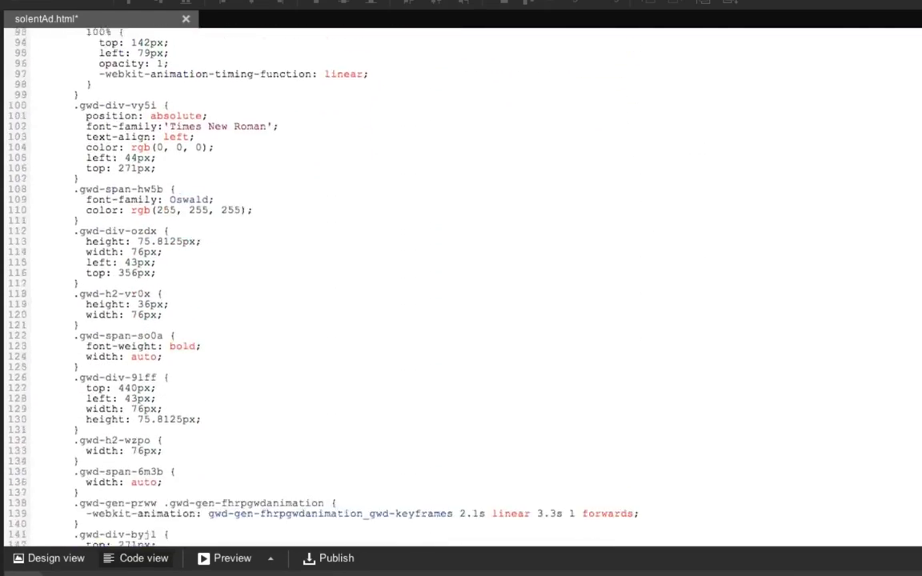
pyautogui.scroll(-20, 461, 289)
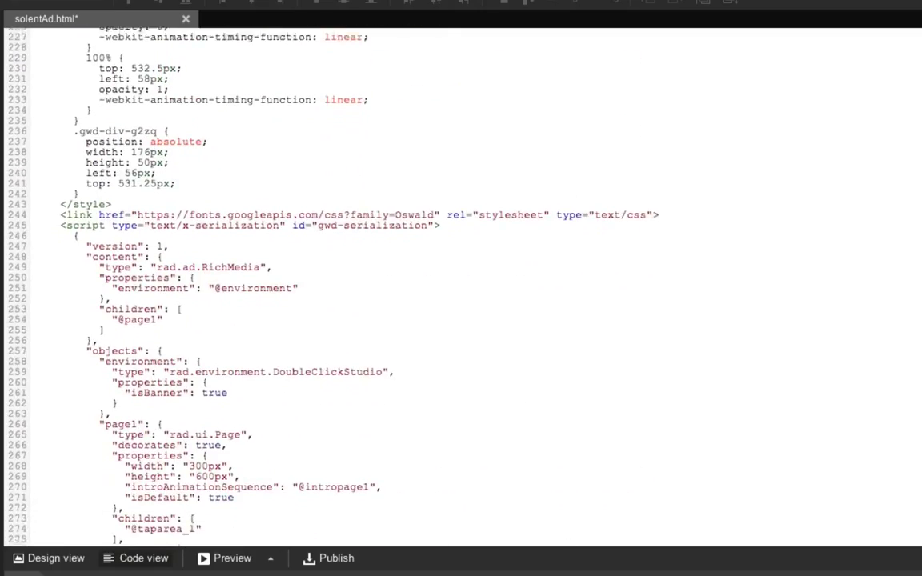
pyautogui.scroll(-8, 461, 288)
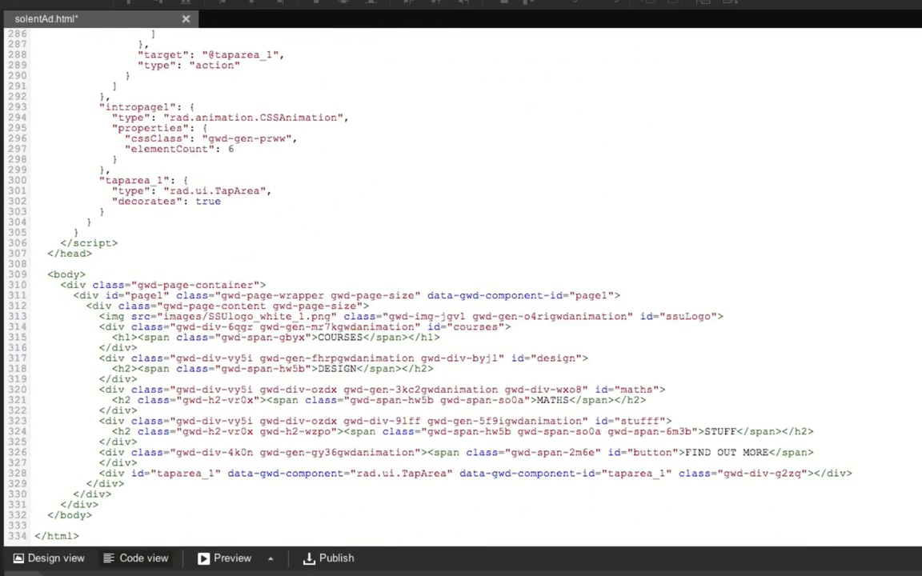
pyautogui.scroll(20, 461, 288)
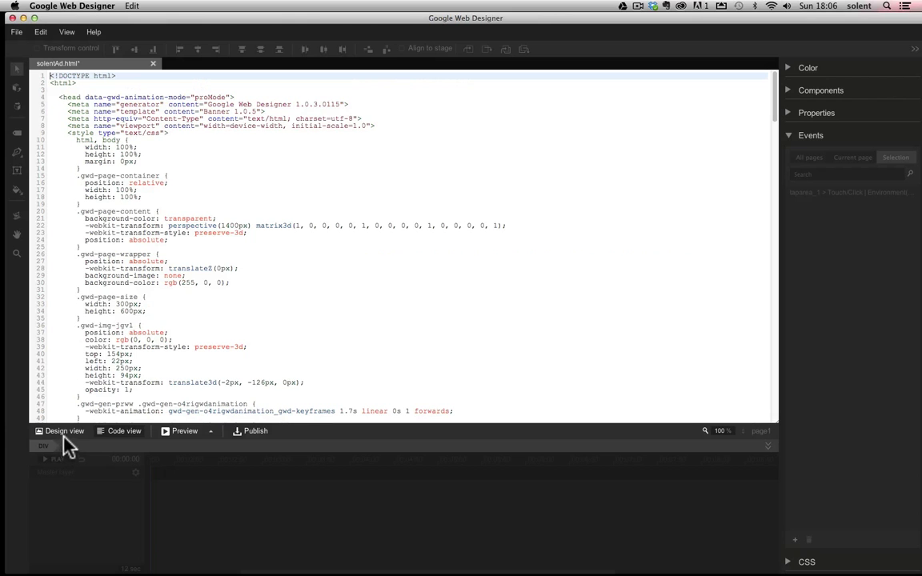
pyautogui.click(64, 436)
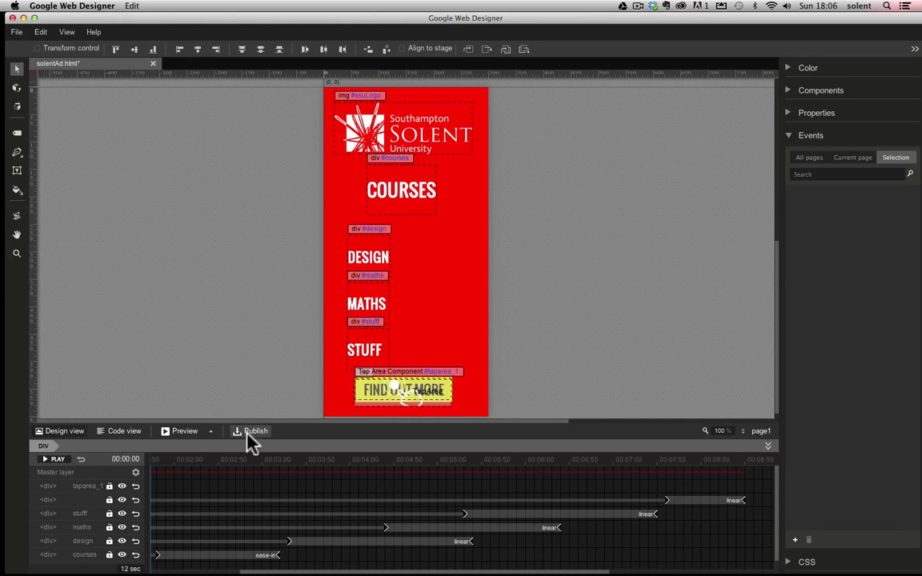
# Publish the banner as a zip named solentAd in the Documents folder, keeping the offered publish settings.
pyautogui.click(250, 431)
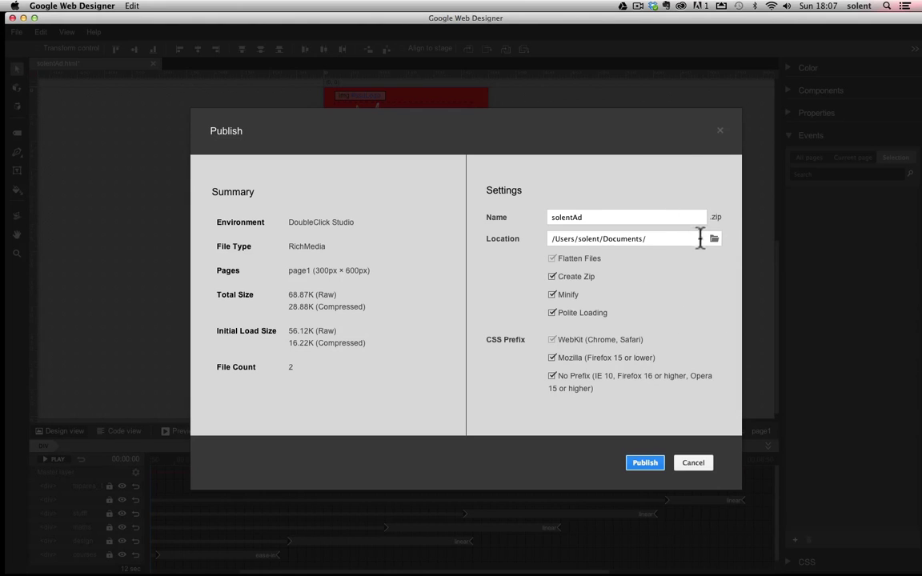
pyautogui.click(630, 466)
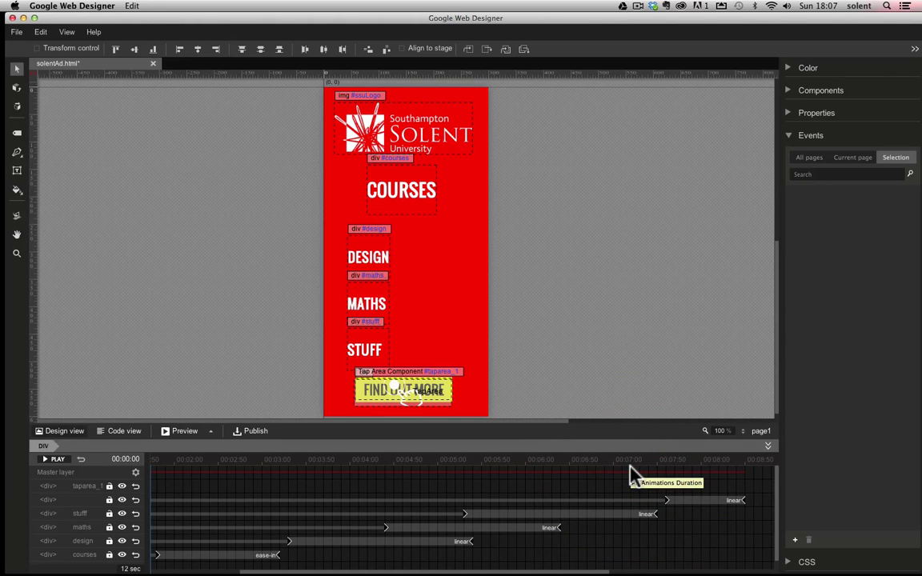
# Uncover the desktop, move the published solentAd.zip from the Documents folder onto it, and close the Finder window.
pyautogui.moveTo(774, 21); pyautogui.dragTo(424, 197)
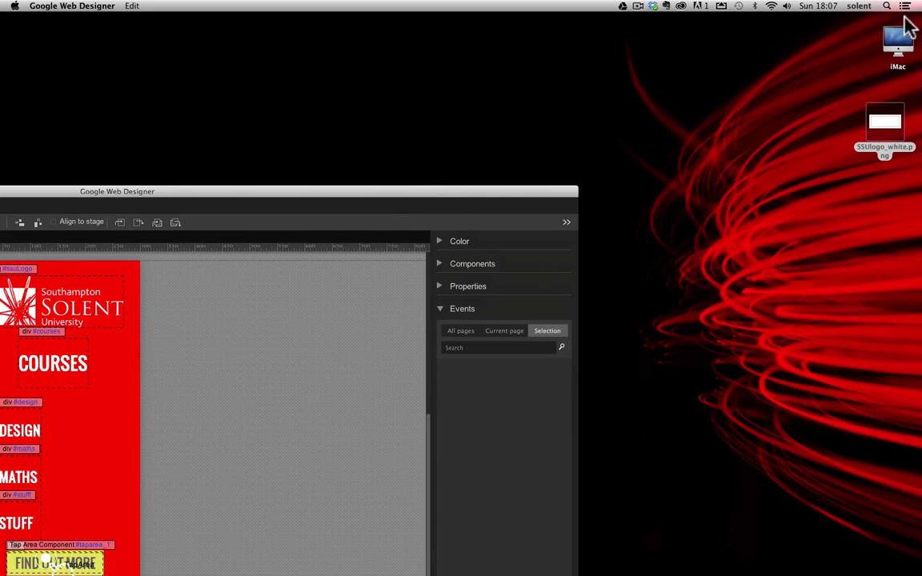
pyautogui.click(900, 40)
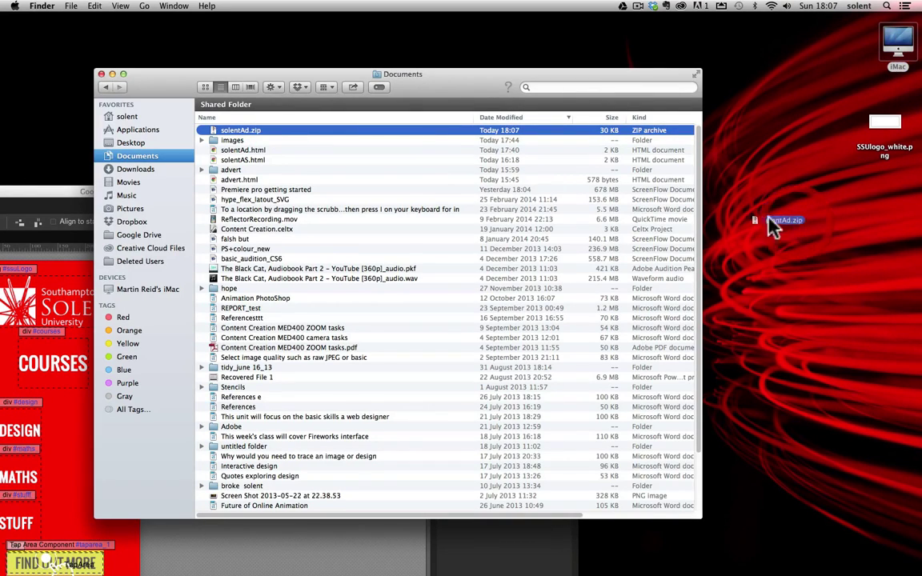
pyautogui.moveTo(772, 226); pyautogui.dragTo(632, 224)
pyautogui.press('super+w')
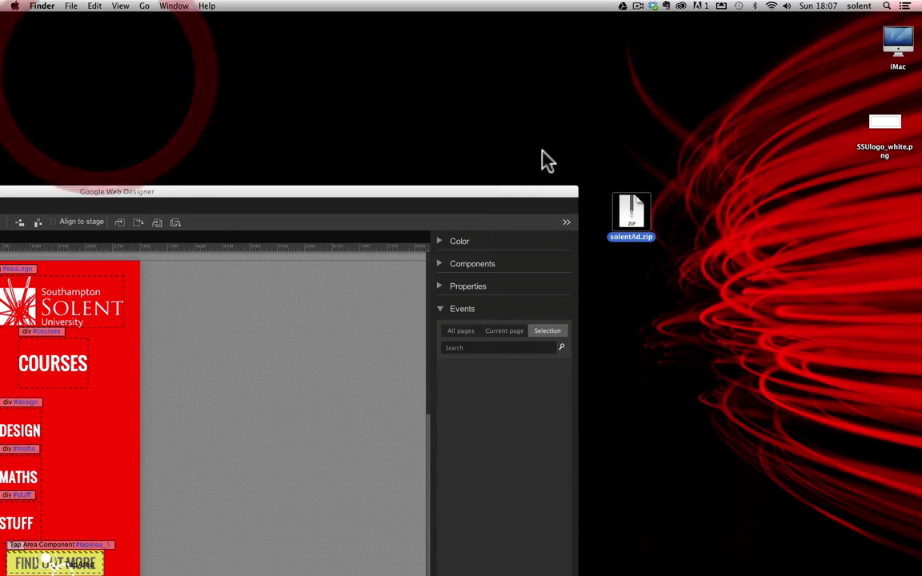
# Extract solentAd.zip on the desktop and move the resulting solentAd folder clear of the archive.
pyautogui.click(632, 224)
pyautogui.click(262, 272)
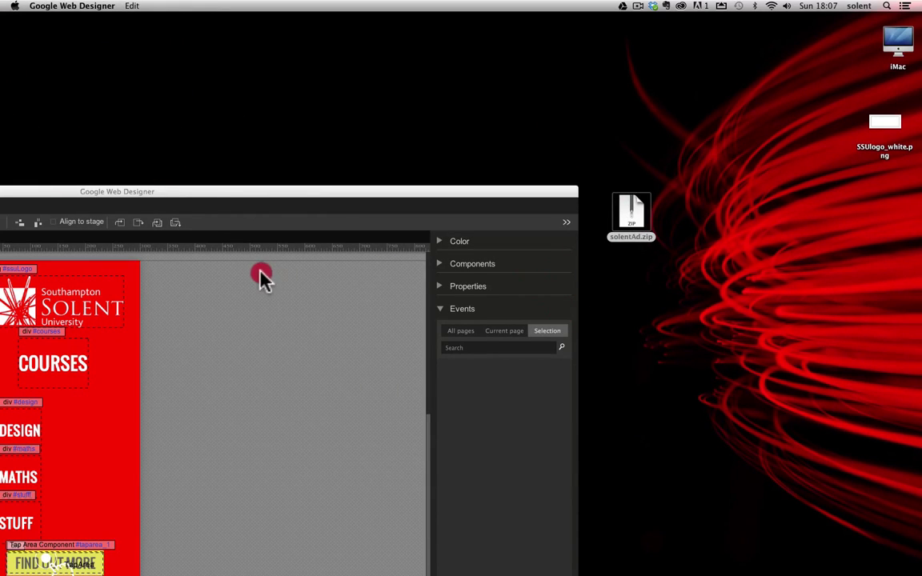
pyautogui.moveTo(639, 222); pyautogui.dragTo(705, 150)
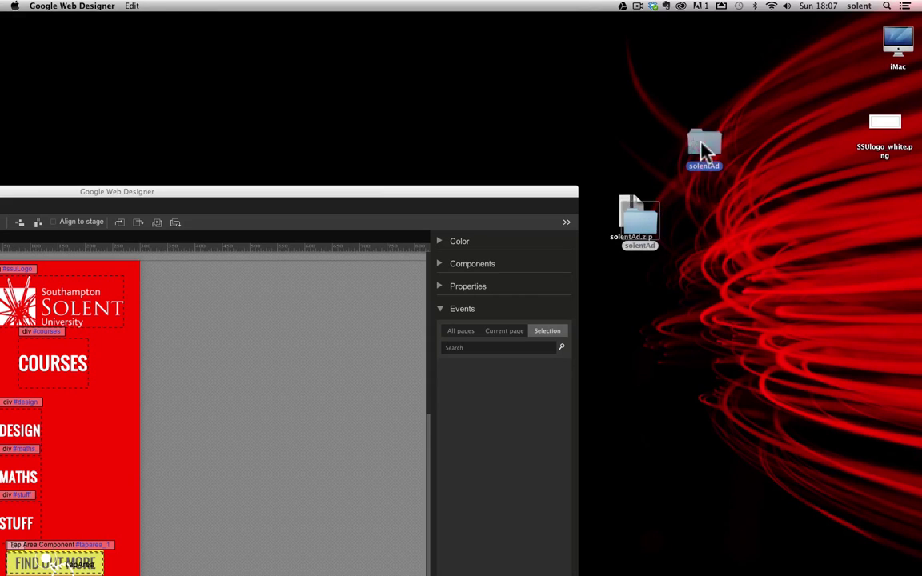
# Show the solentAd folder's files as icons, open its index.html in Chrome, and test the FIND OUT MORE link.
pyautogui.doubleClick(704, 148)
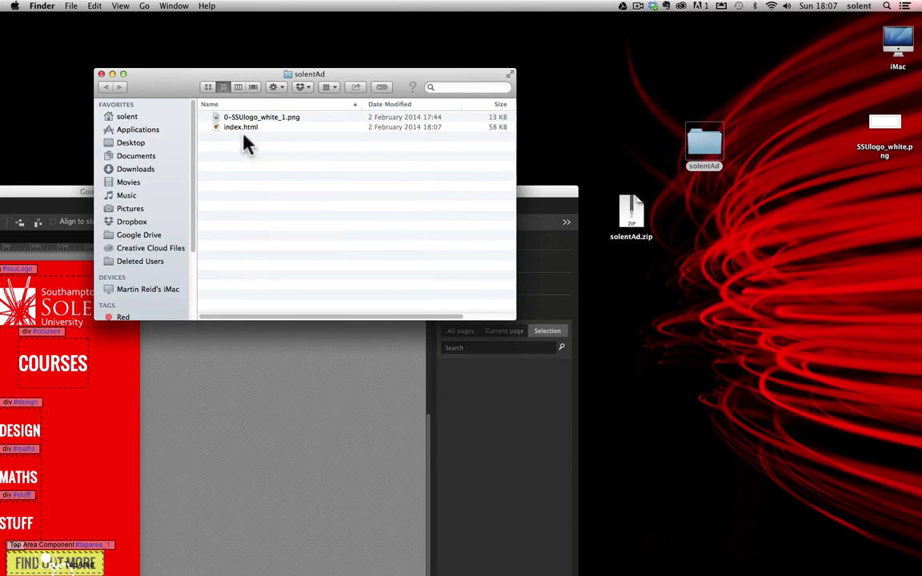
pyautogui.click(208, 88)
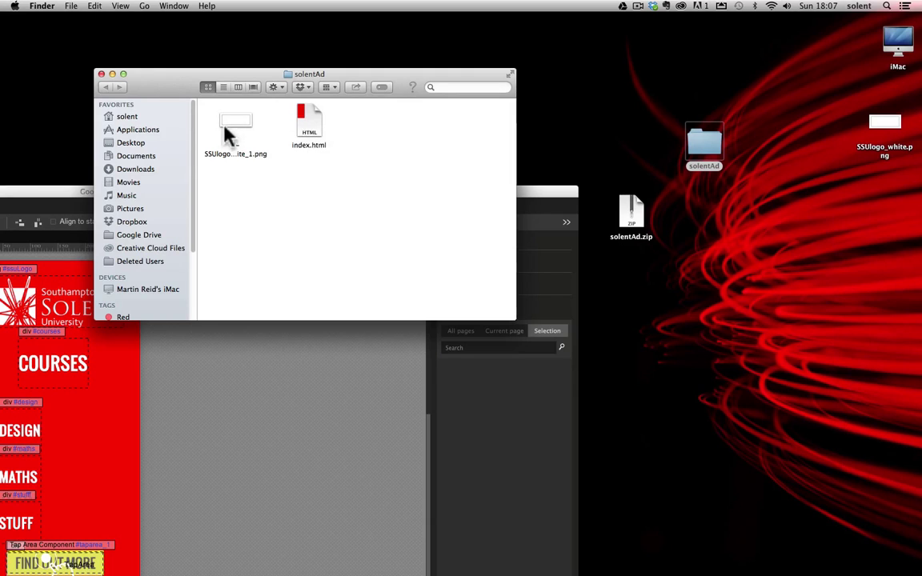
pyautogui.doubleClick(306, 127)
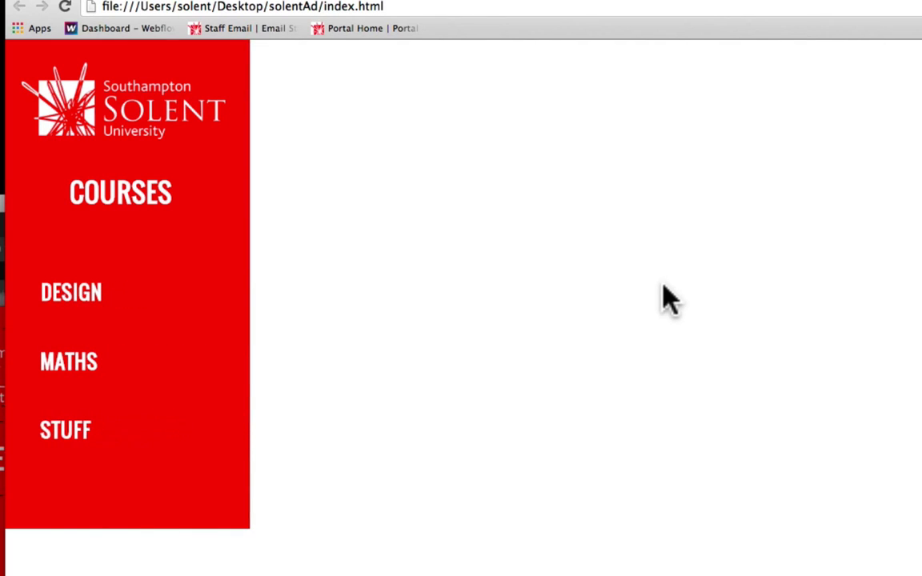
pyautogui.click(170, 480)
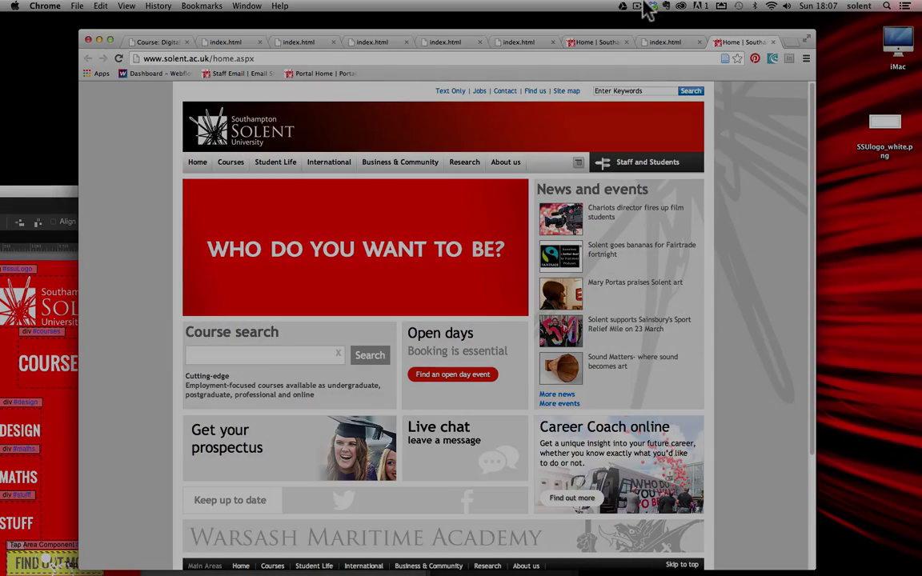
pyautogui.click(650, 8)
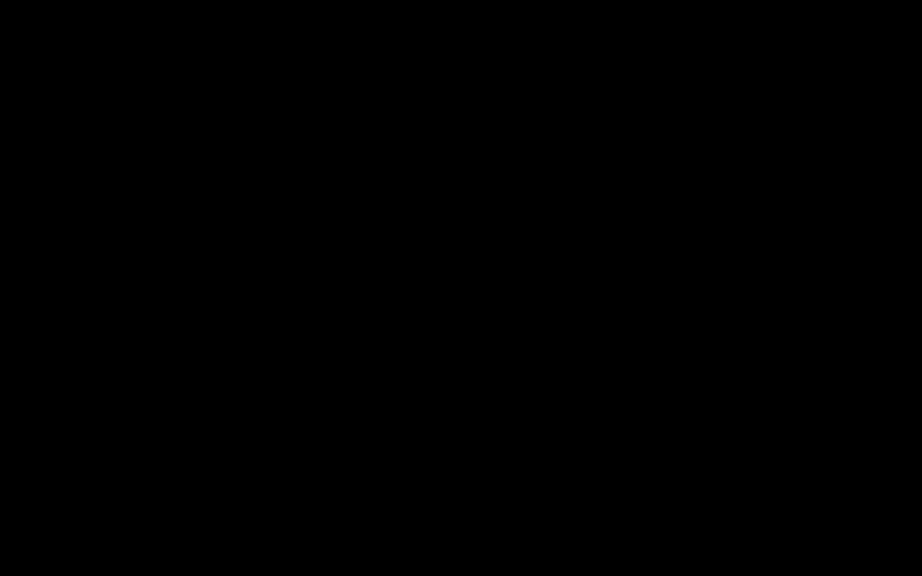